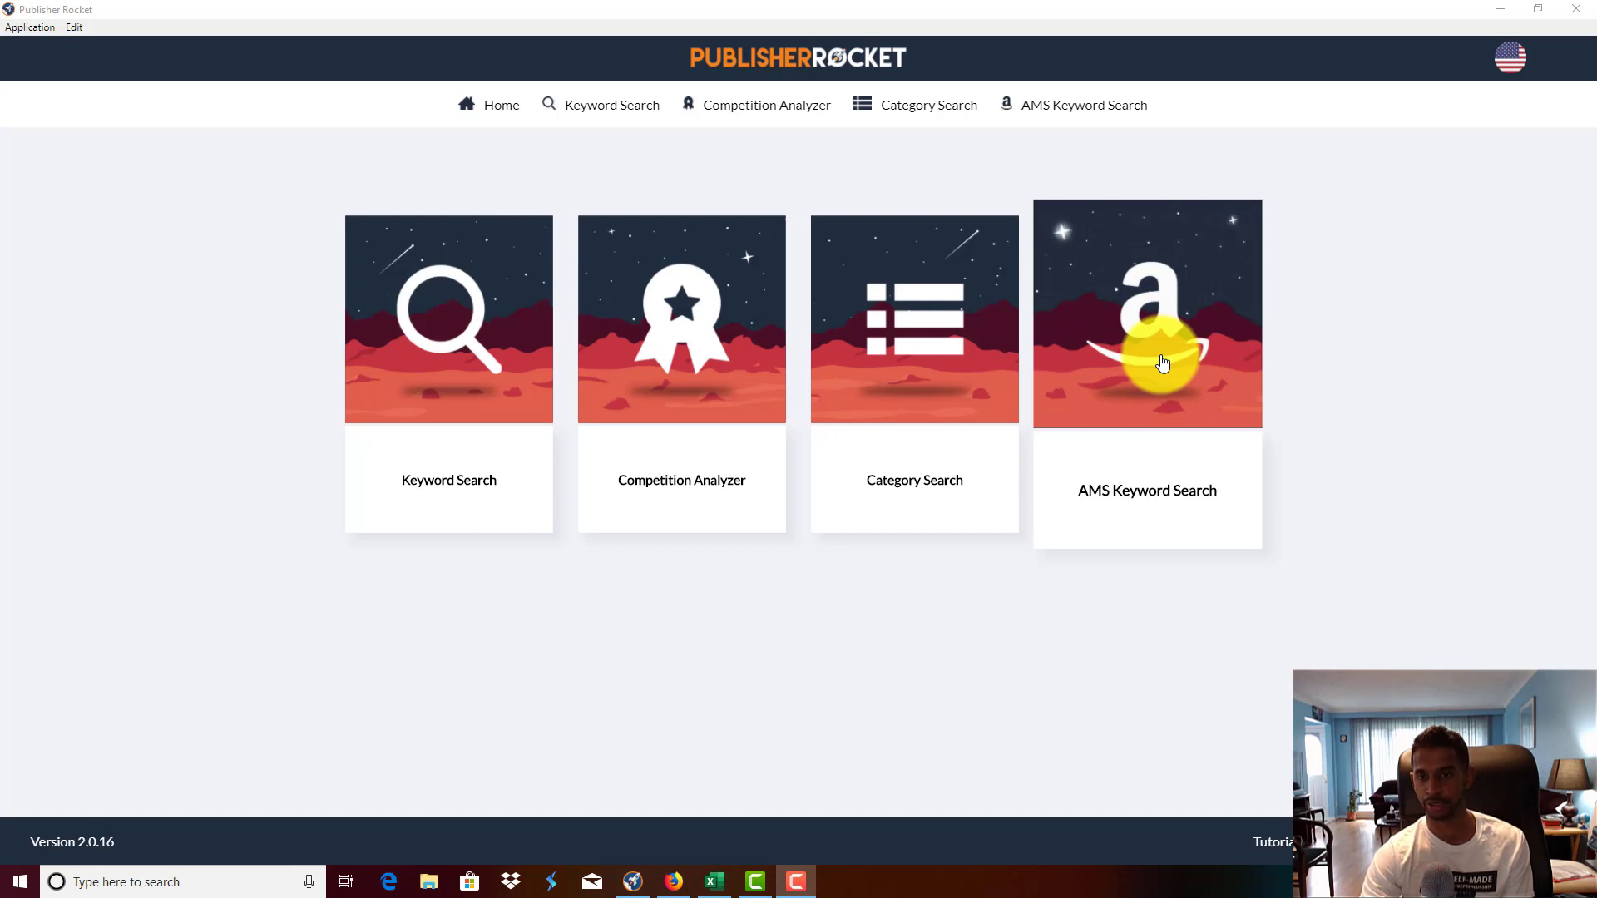
# Run an E-Book AMS keyword search for 'Ketogenic diet'.
pyautogui.click(1161, 482)
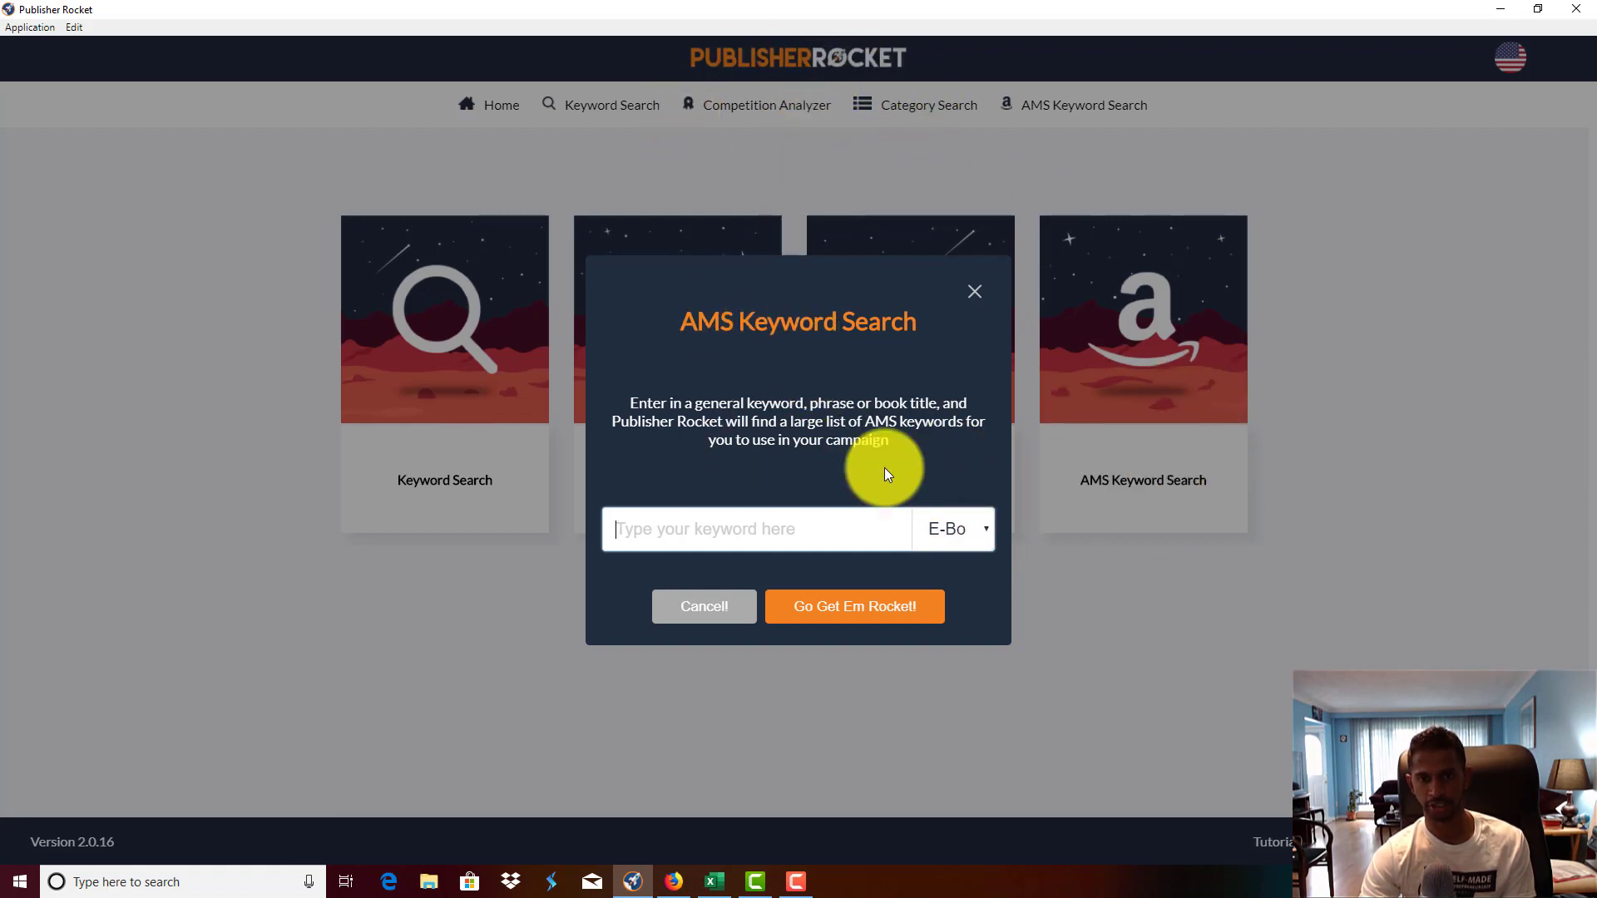
pyautogui.click(970, 540)
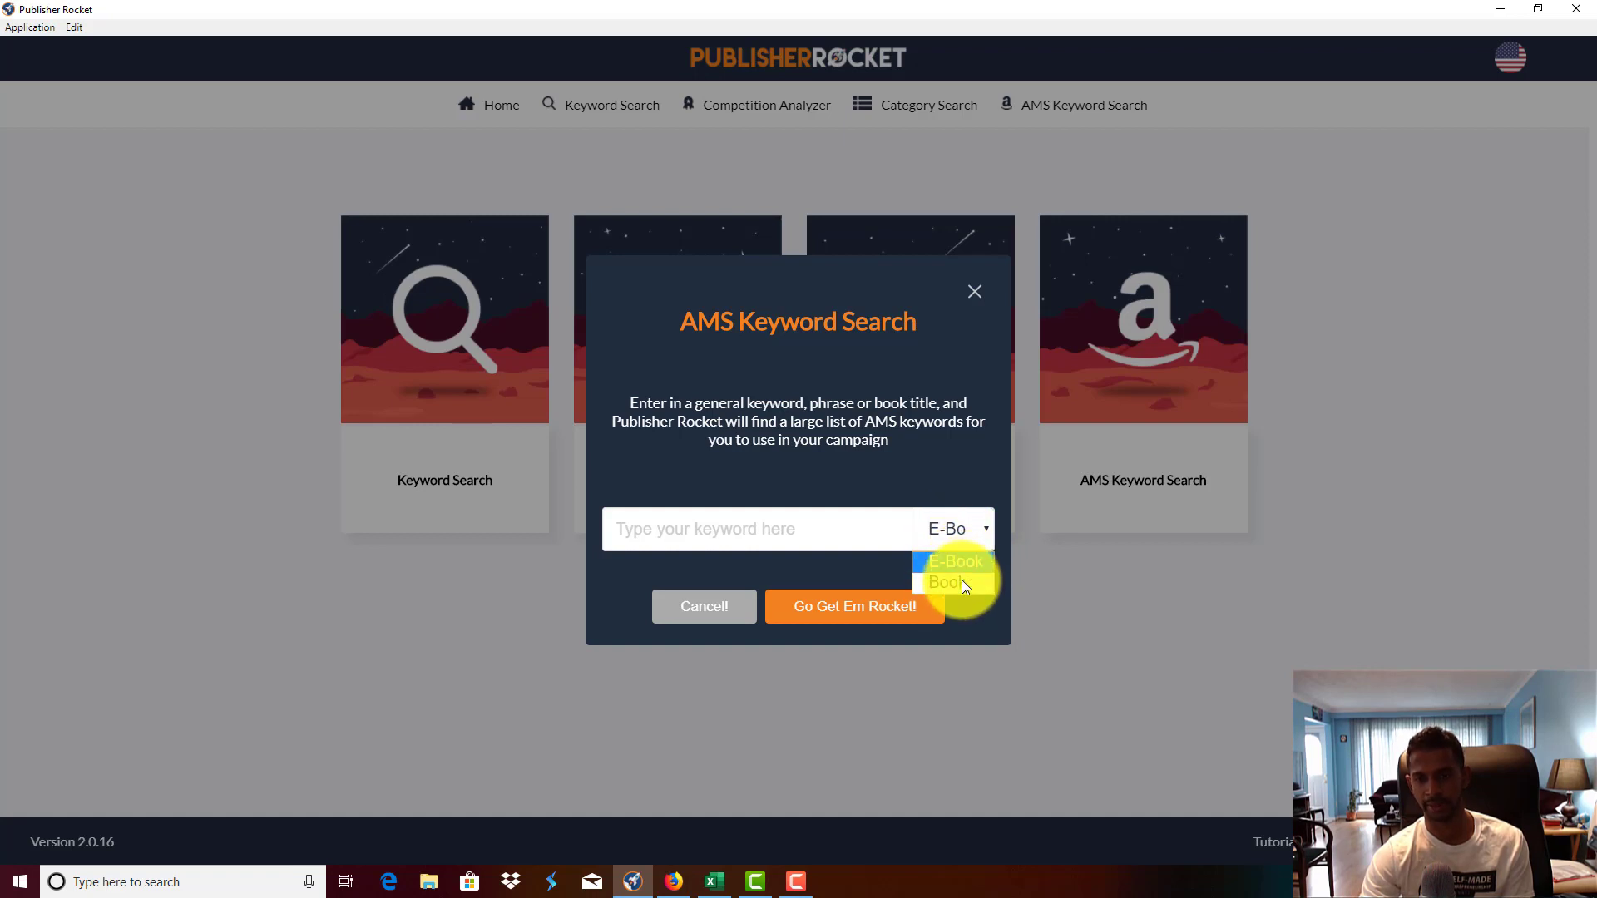
pyautogui.click(966, 562)
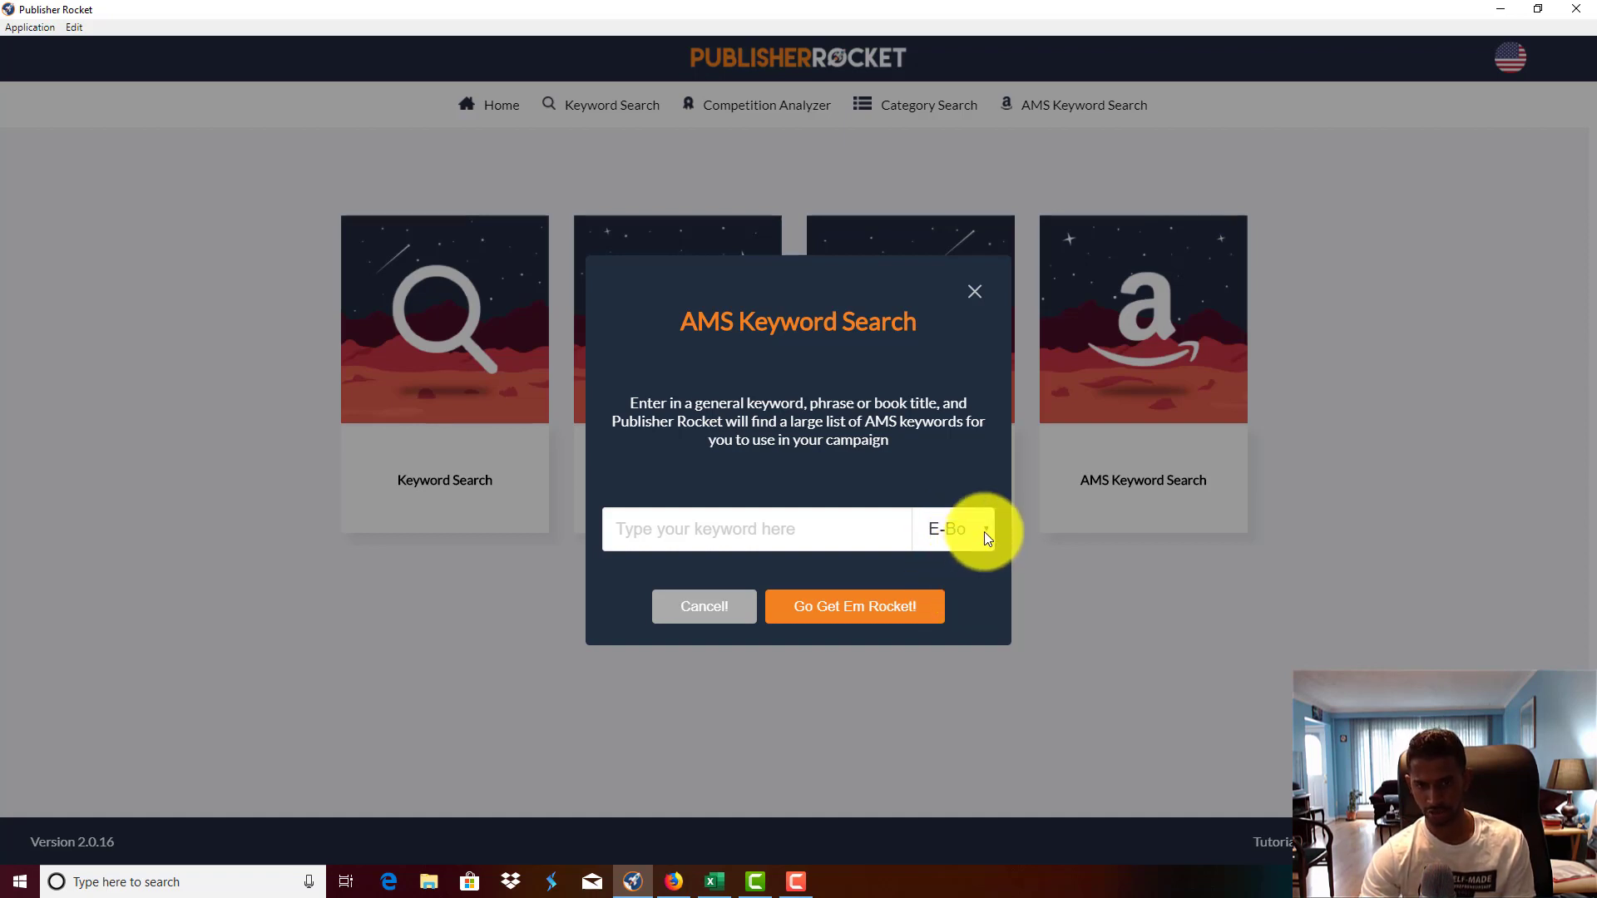
pyautogui.click(746, 524)
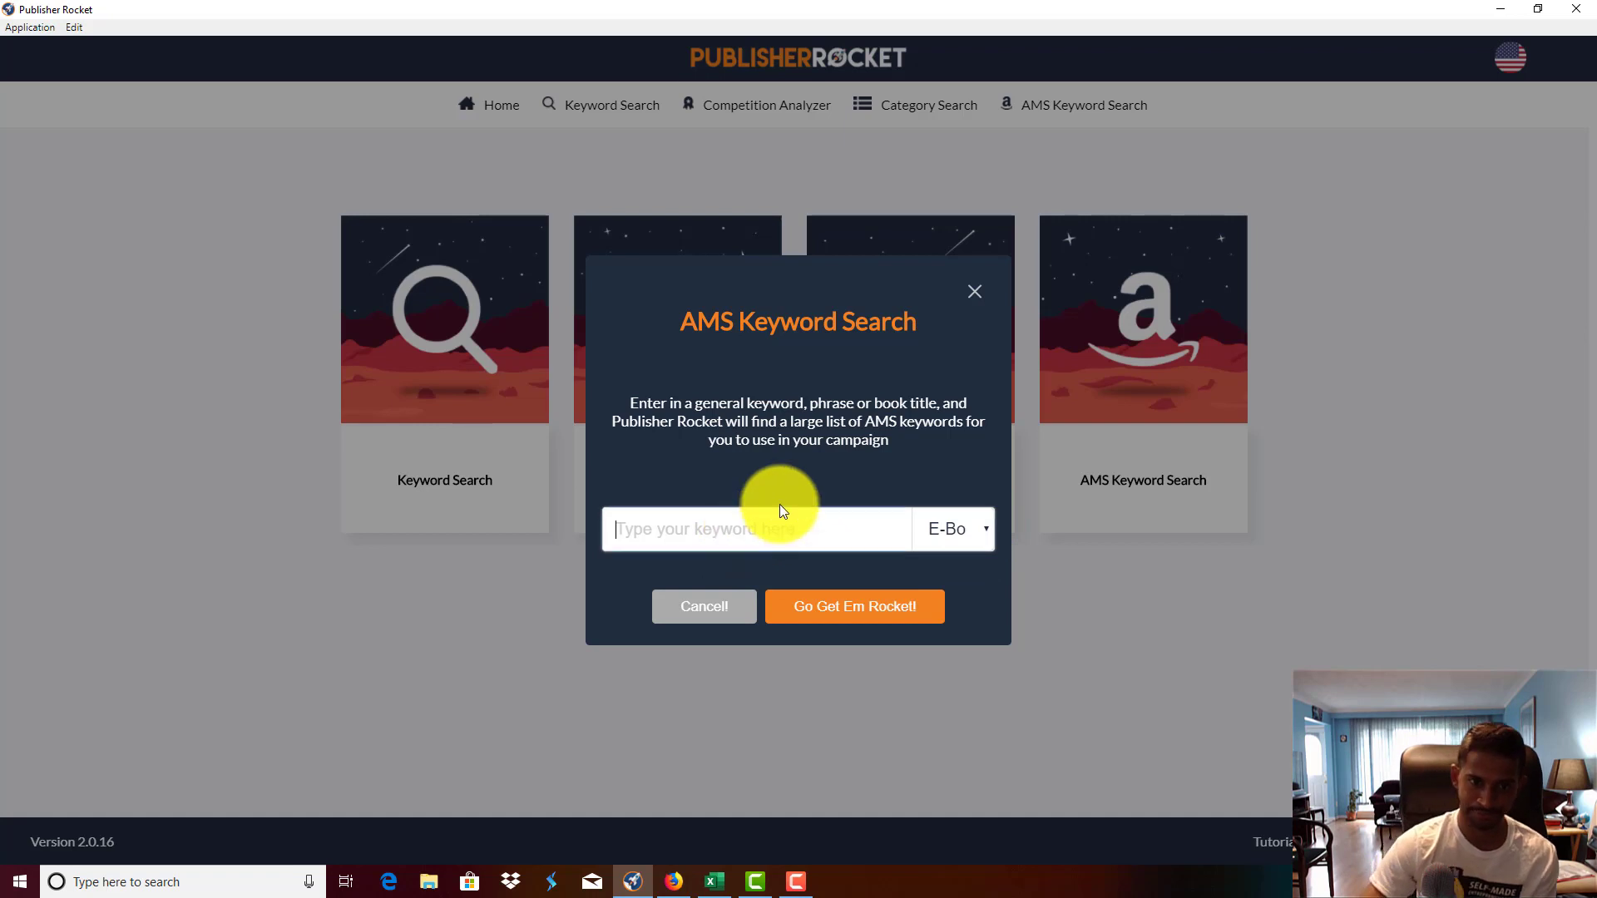
pyautogui.write('Ketogenic')
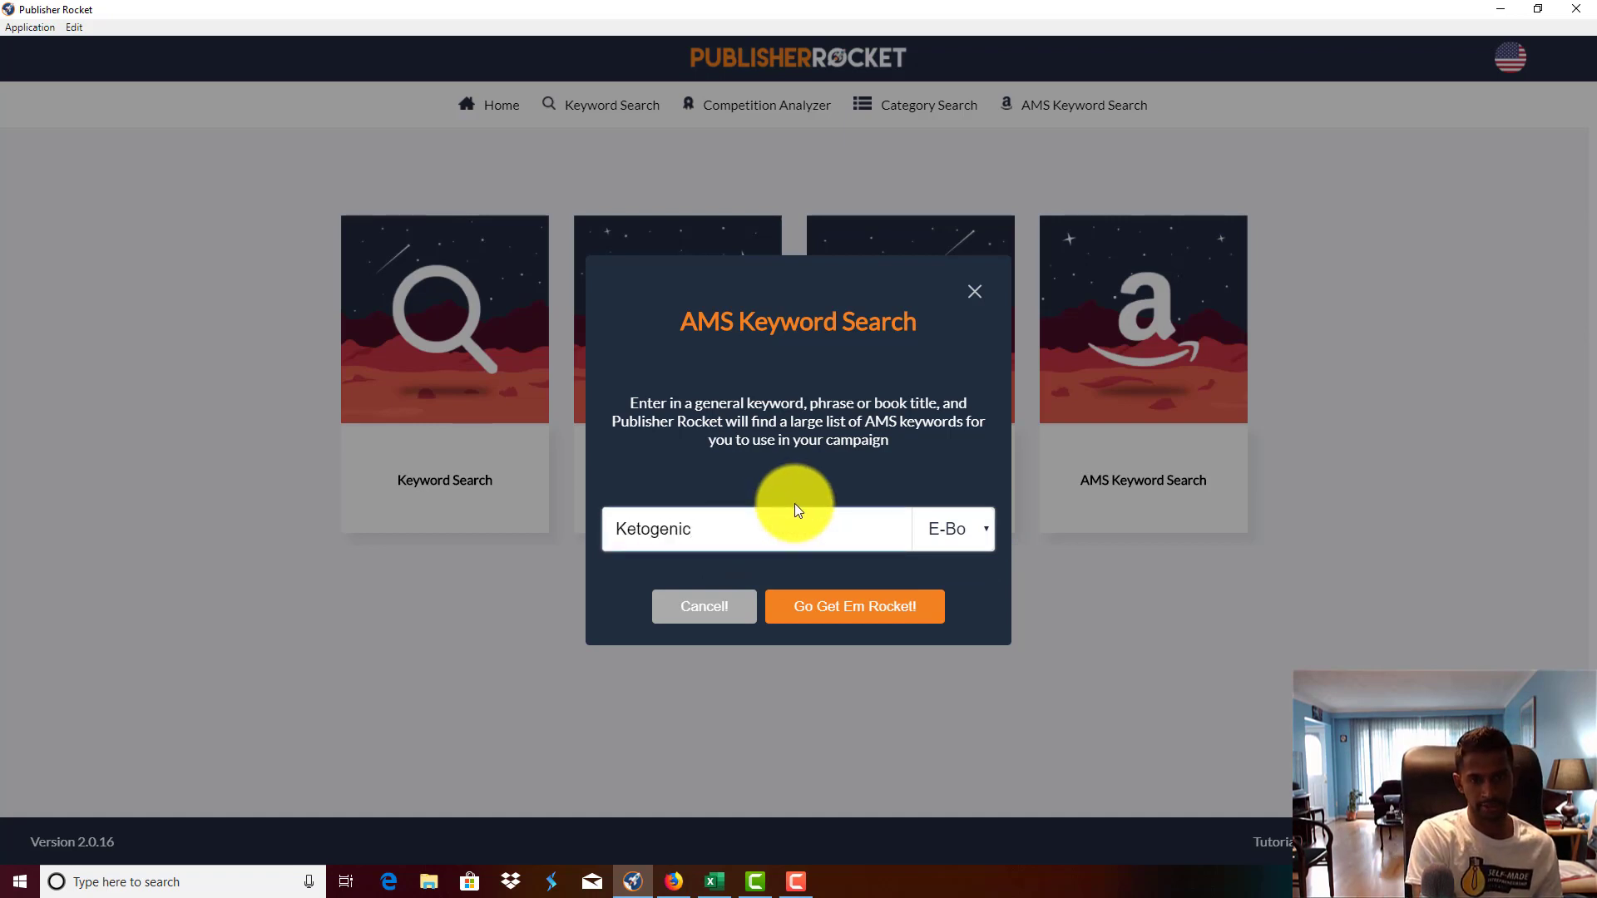
pyautogui.write(' diet')
pyautogui.press('Return')
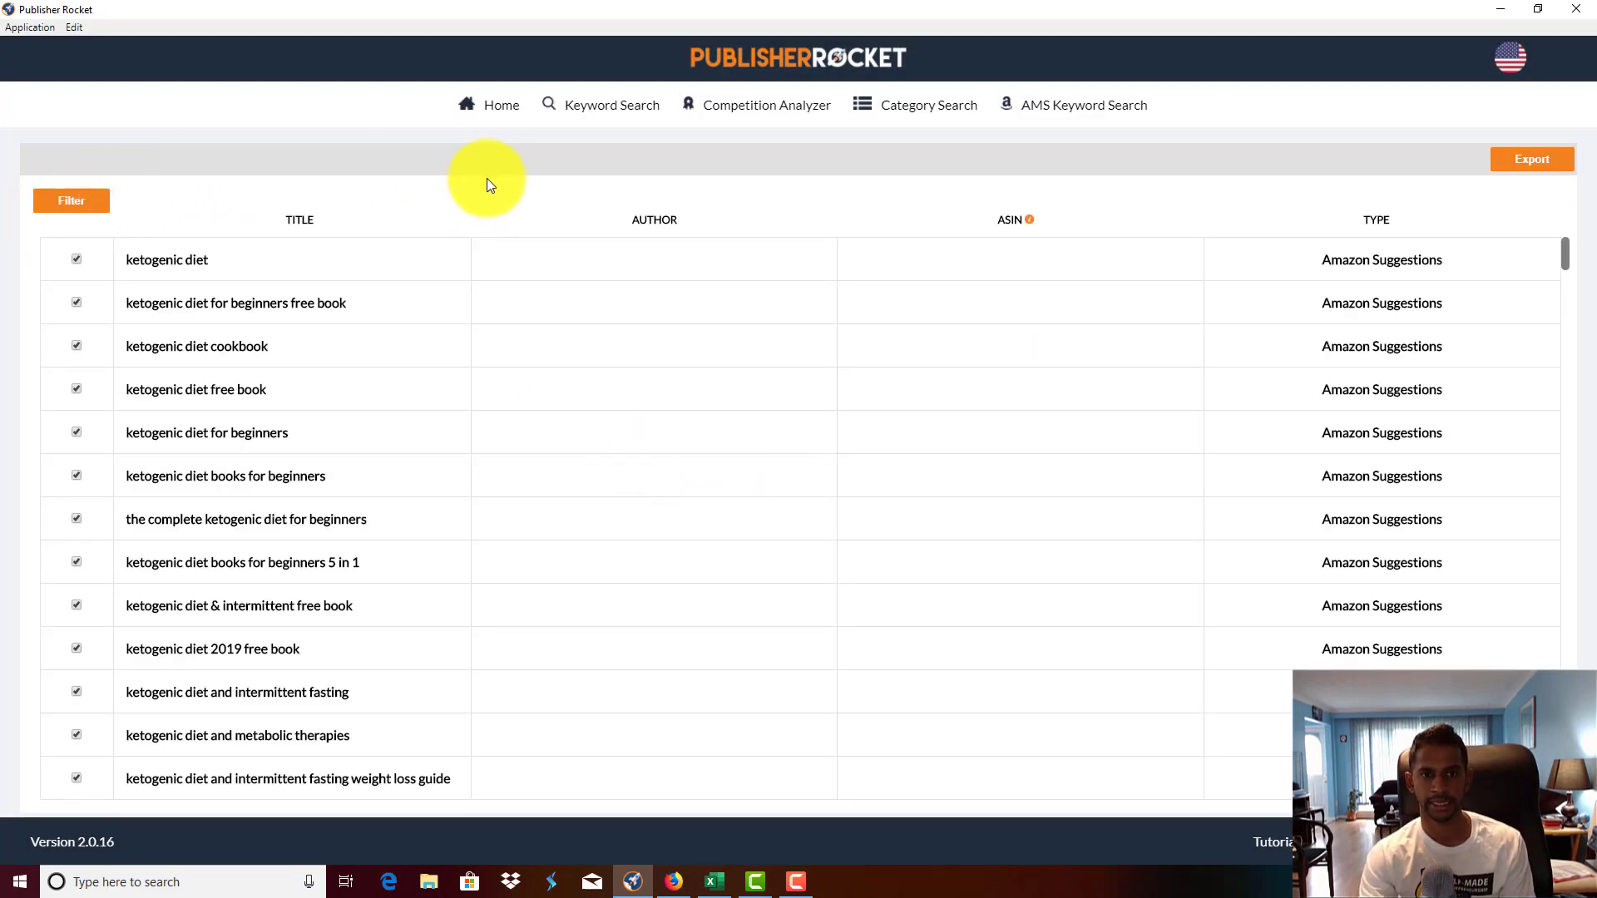
# Scroll through the long list of ketogenic keyword suggestions.
pyautogui.scroll(-5, 375, 387)
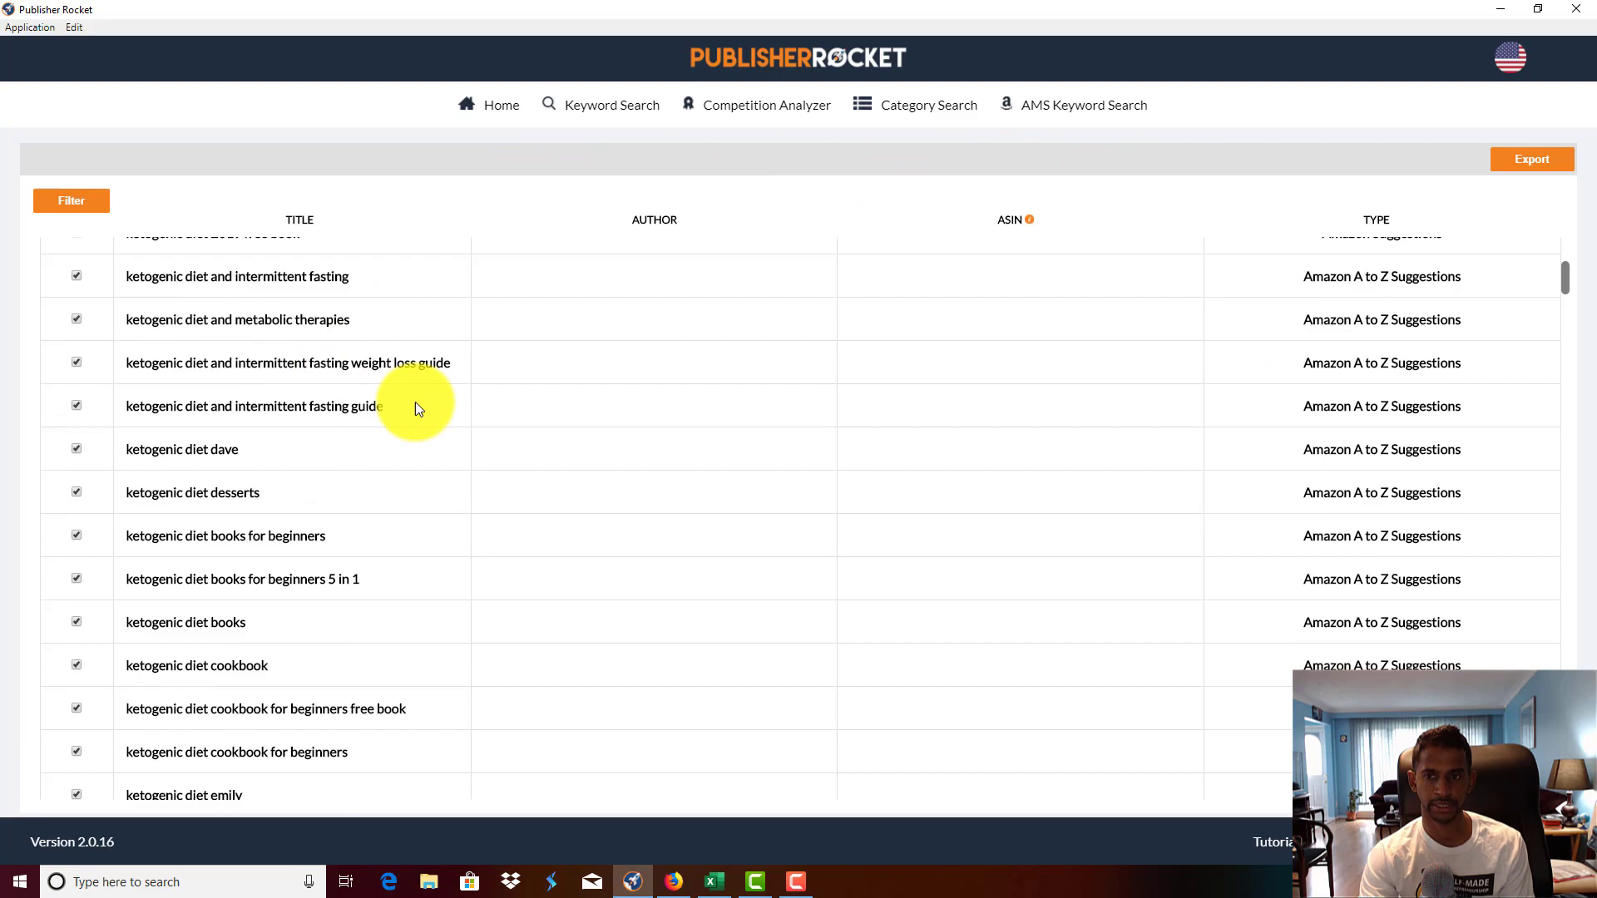
pyautogui.scroll(4, 1328, 250)
pyautogui.scroll(-4, 1285, 559)
pyautogui.scroll(-15, 1189, 636)
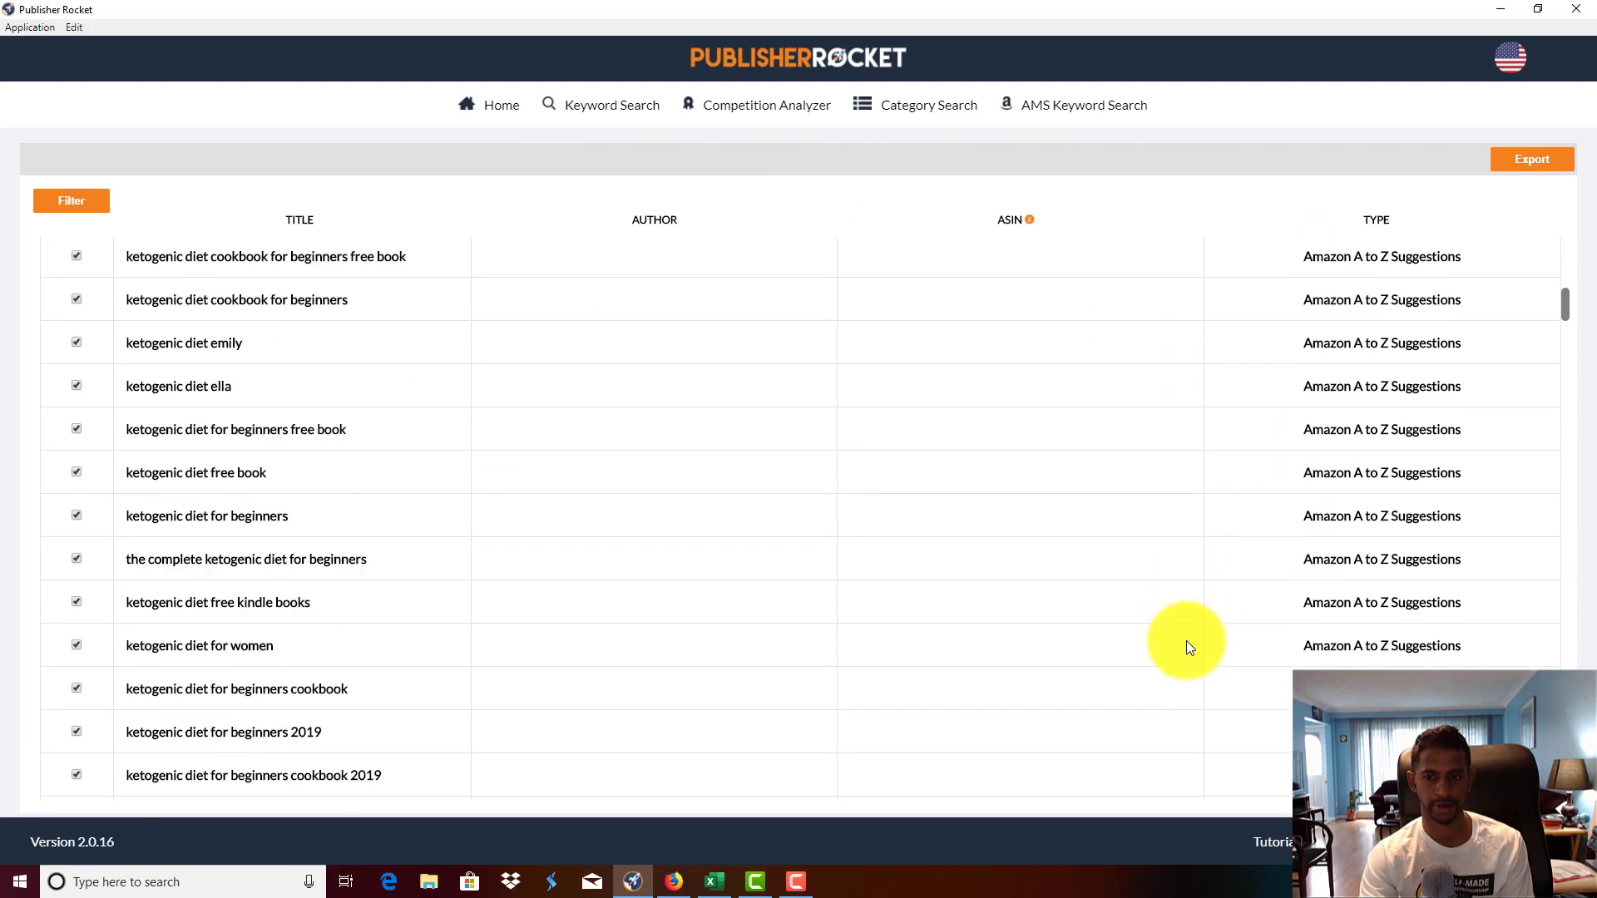
pyautogui.moveTo(1572, 358)
pyautogui.mouseDown()
pyautogui.moveTo(1569, 732)
pyautogui.moveTo(1581, 260)
pyautogui.mouseUp()
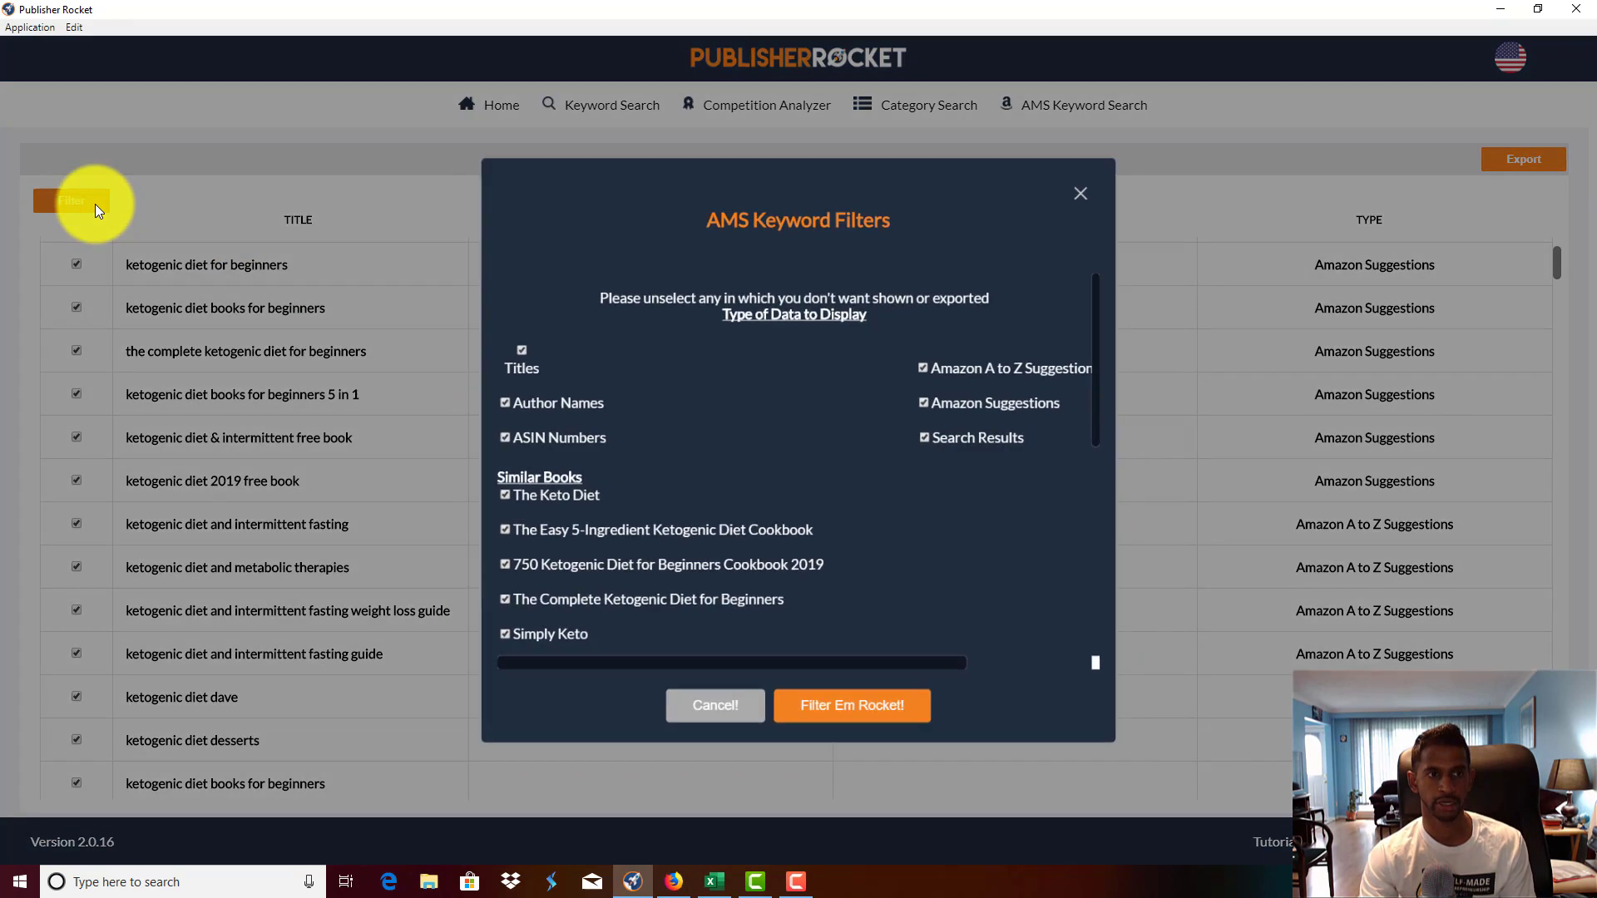
pyautogui.scroll(-2, 552, 416)
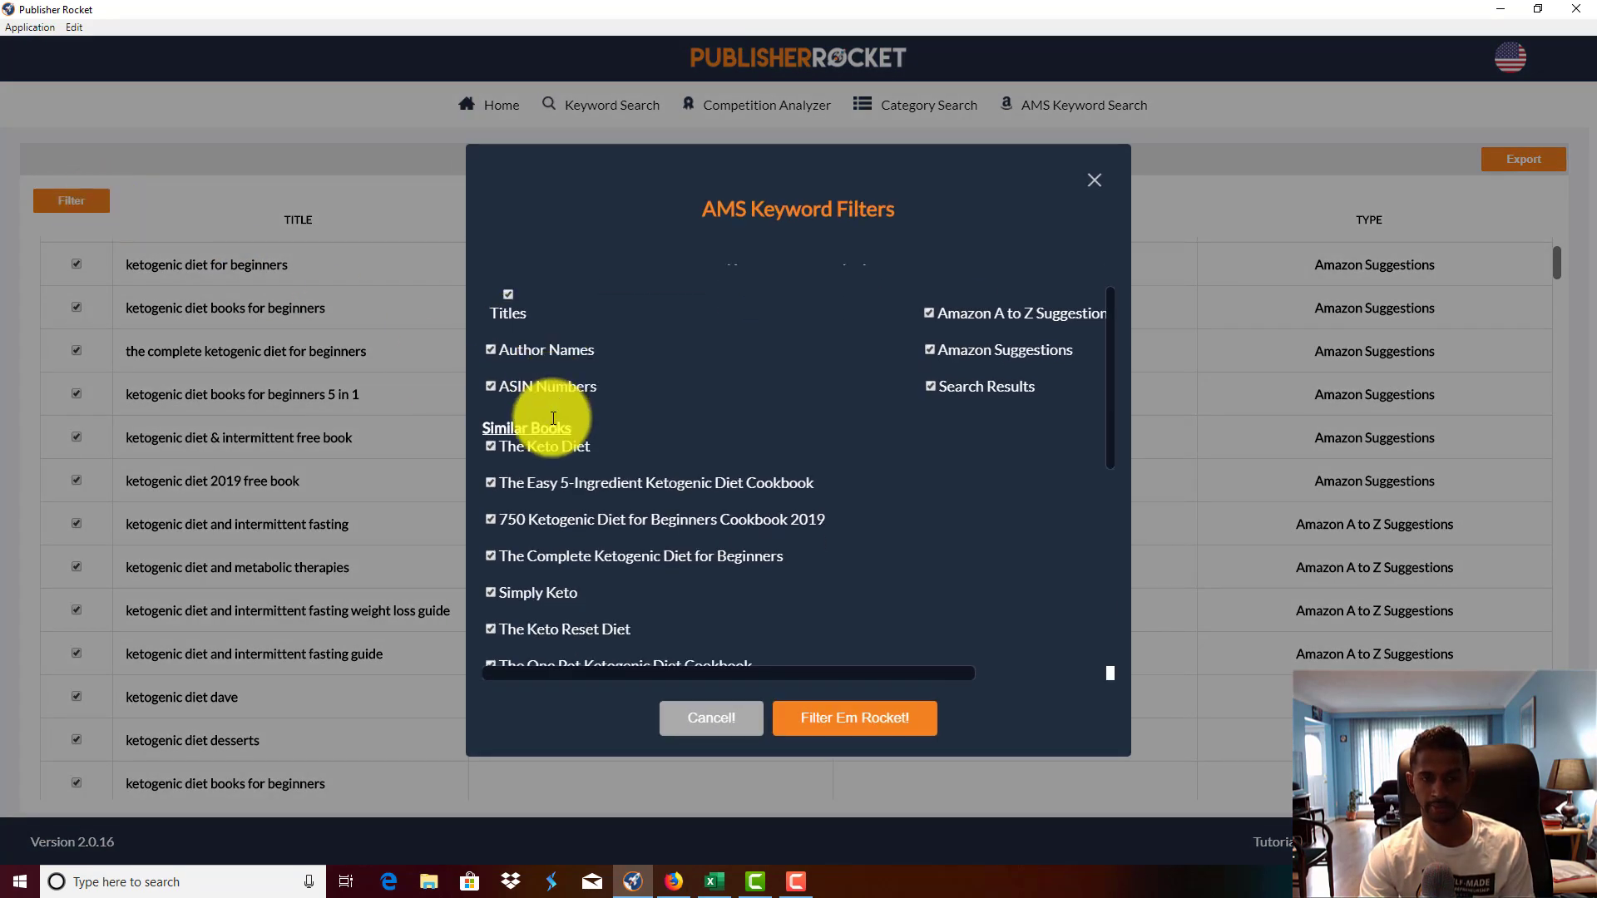
pyautogui.scroll(-1, 554, 418)
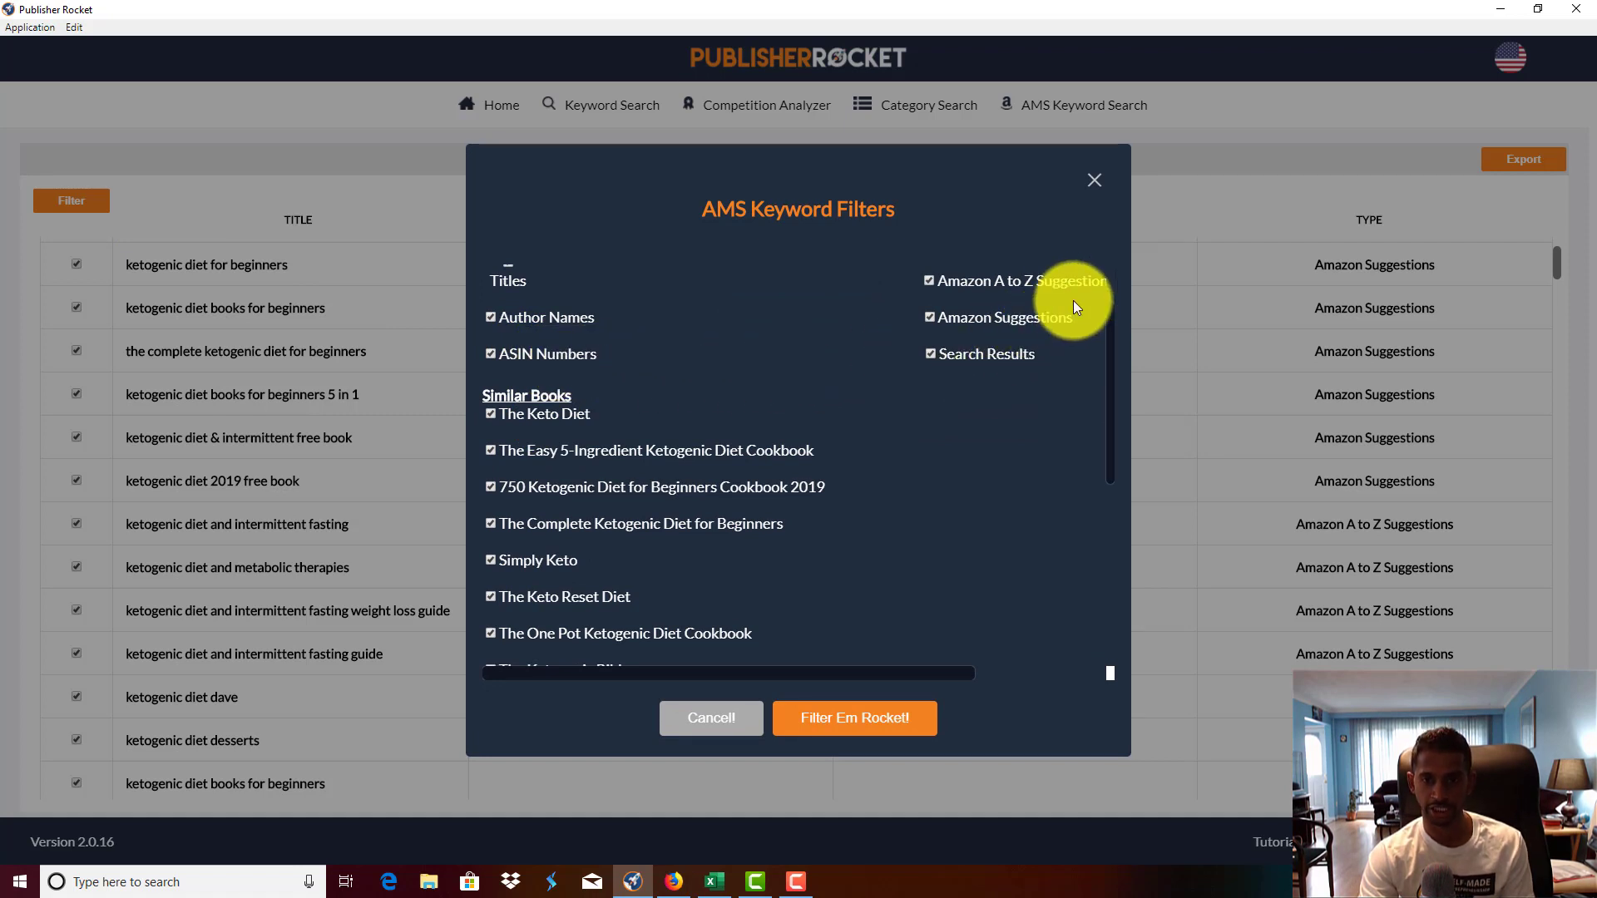
pyautogui.scroll(-6, 998, 325)
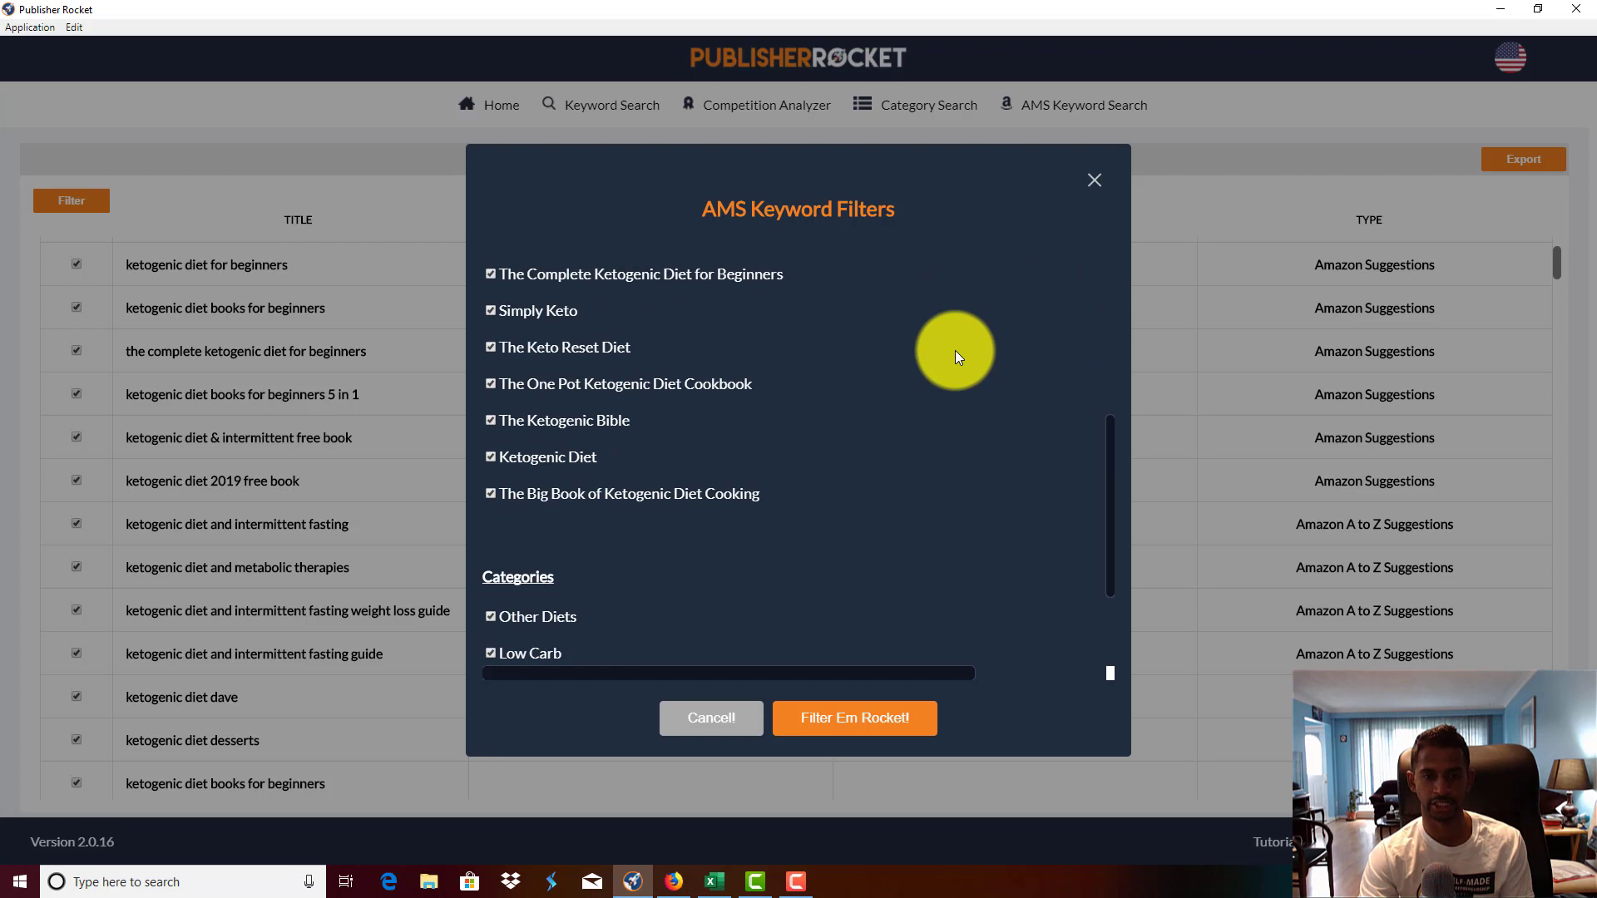
pyautogui.scroll(5, 660, 408)
pyautogui.scroll(-1, 516, 350)
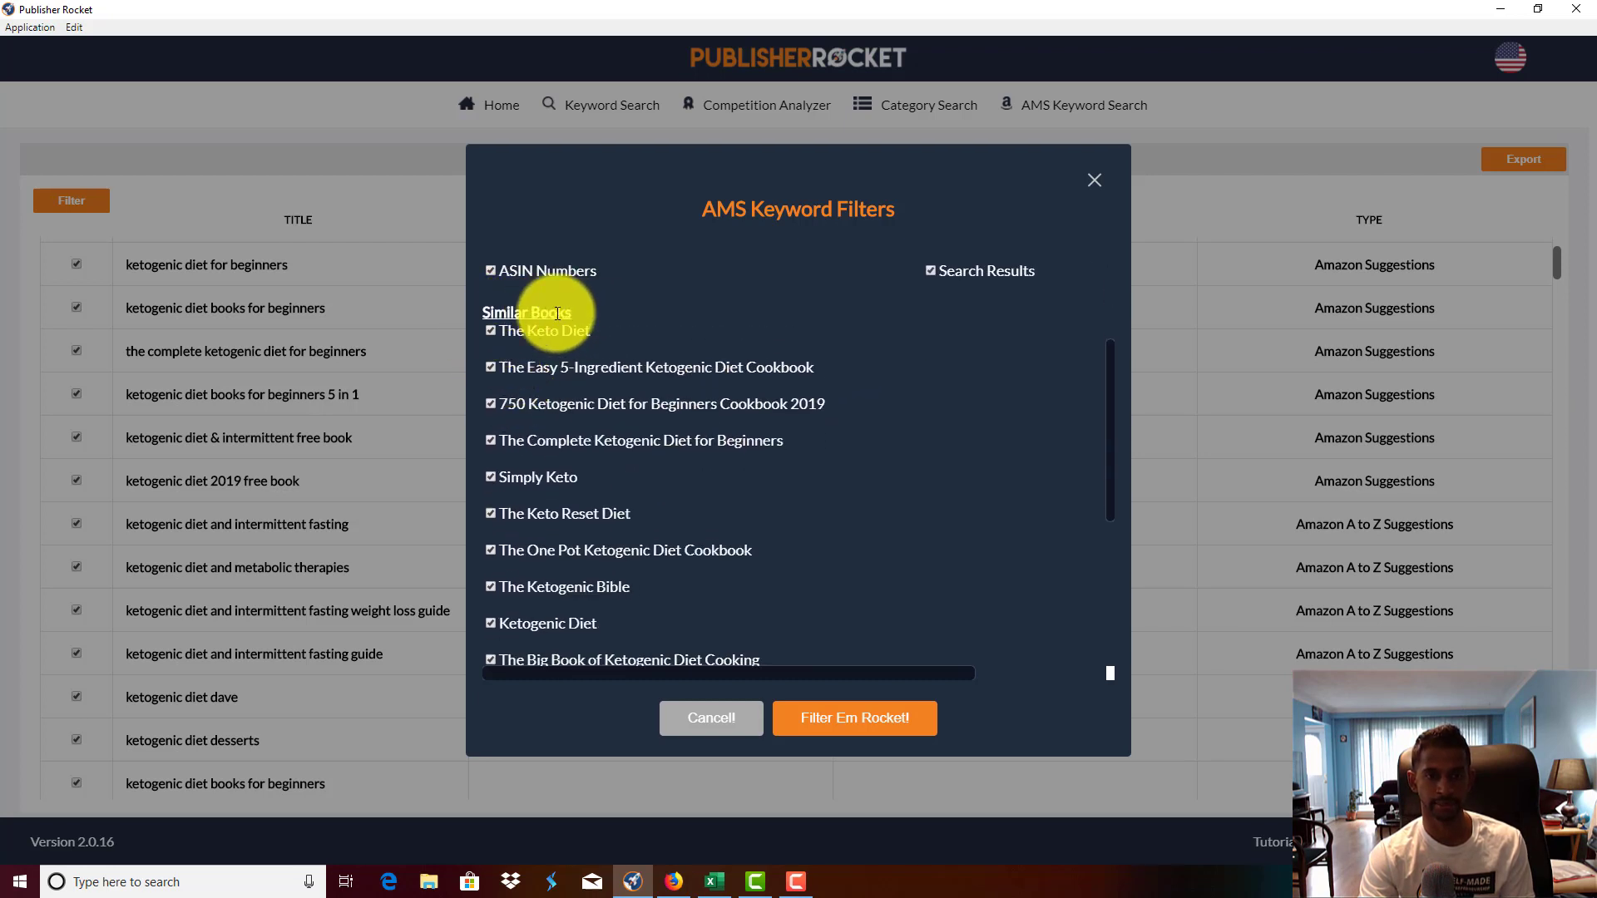
pyautogui.scroll(-4, 507, 441)
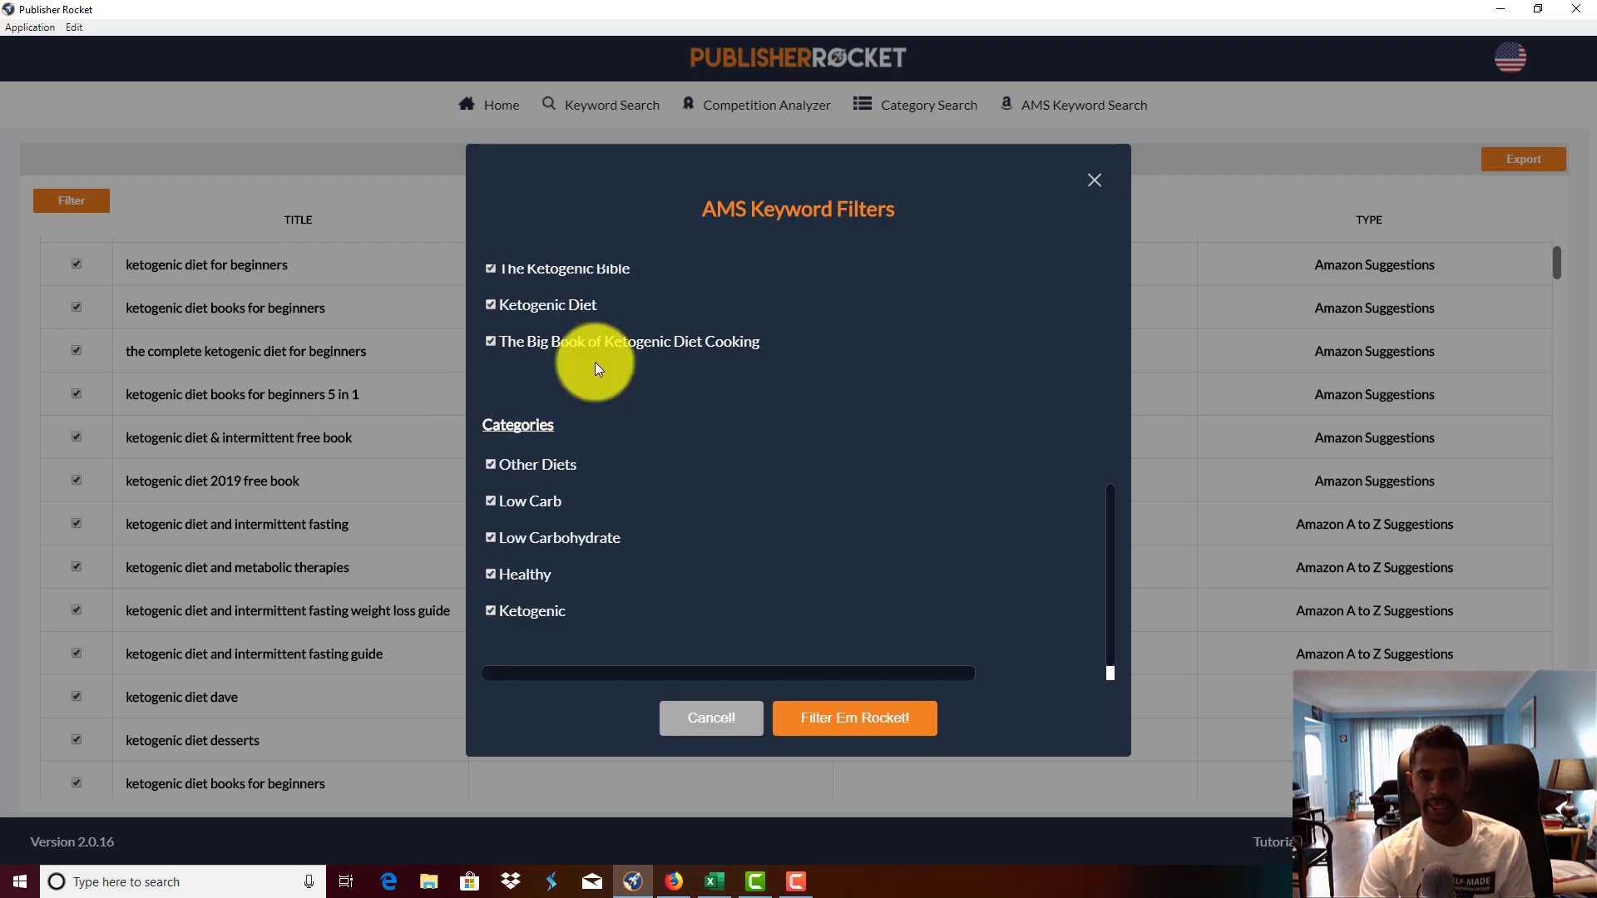
pyautogui.scroll(3, 656, 431)
pyautogui.scroll(-3, 662, 471)
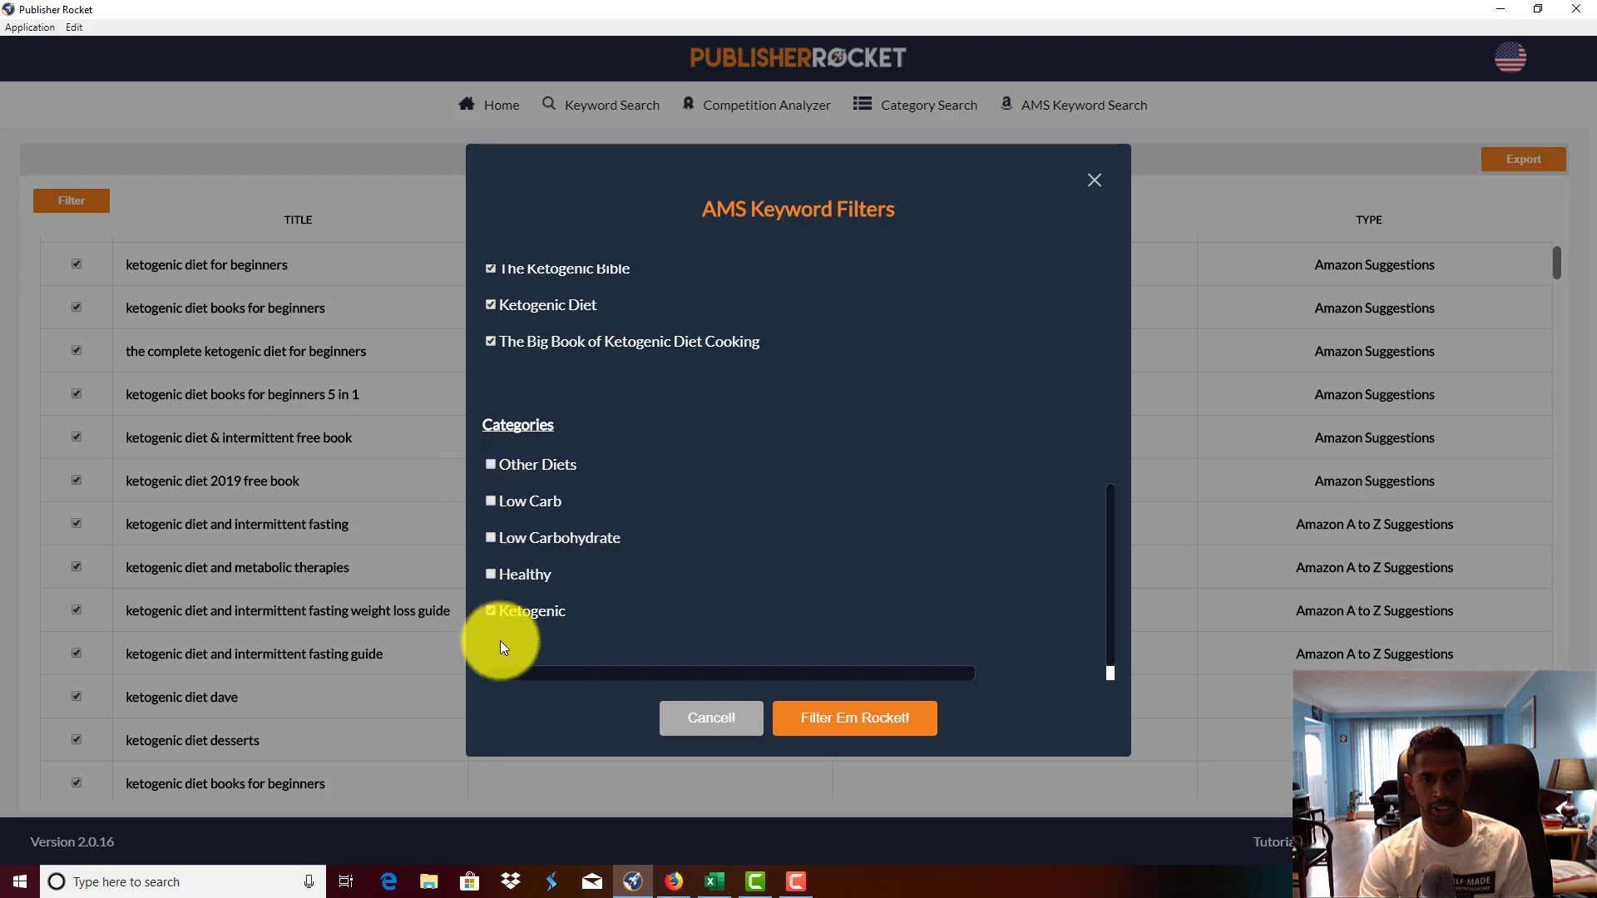
pyautogui.click(824, 721)
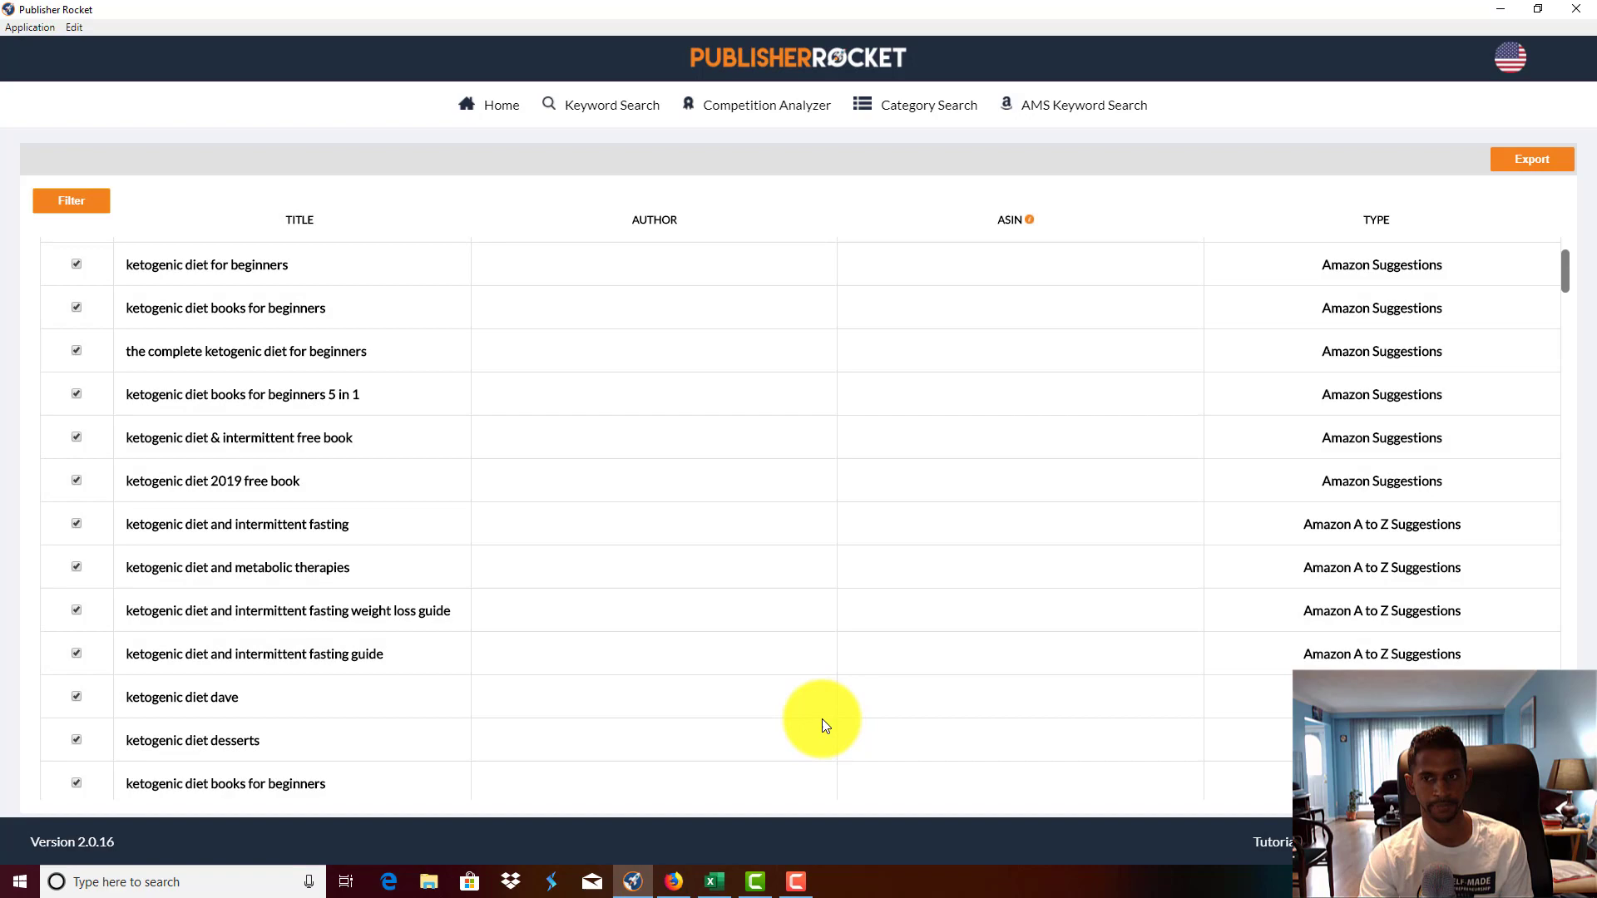
pyautogui.scroll(-4, 824, 721)
pyautogui.moveTo(1569, 311)
pyautogui.mouseDown()
pyautogui.moveTo(1572, 277)
pyautogui.moveTo(1573, 773)
pyautogui.moveTo(1572, 329)
pyautogui.mouseUp()
pyautogui.scroll(10, 1062, 488)
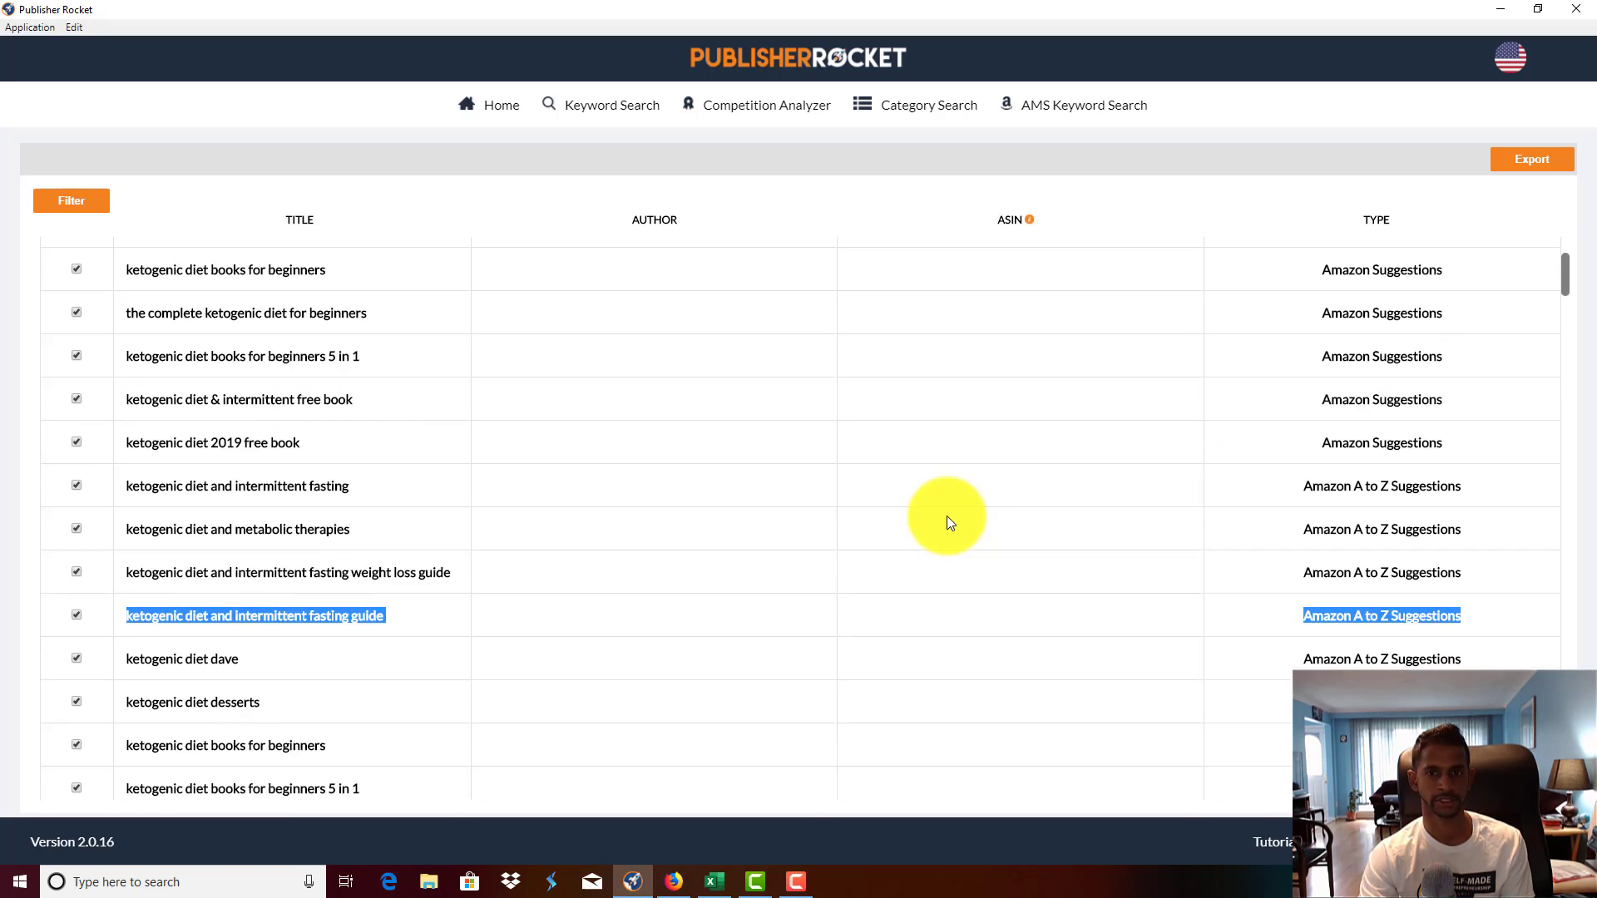
pyautogui.scroll(5, 948, 519)
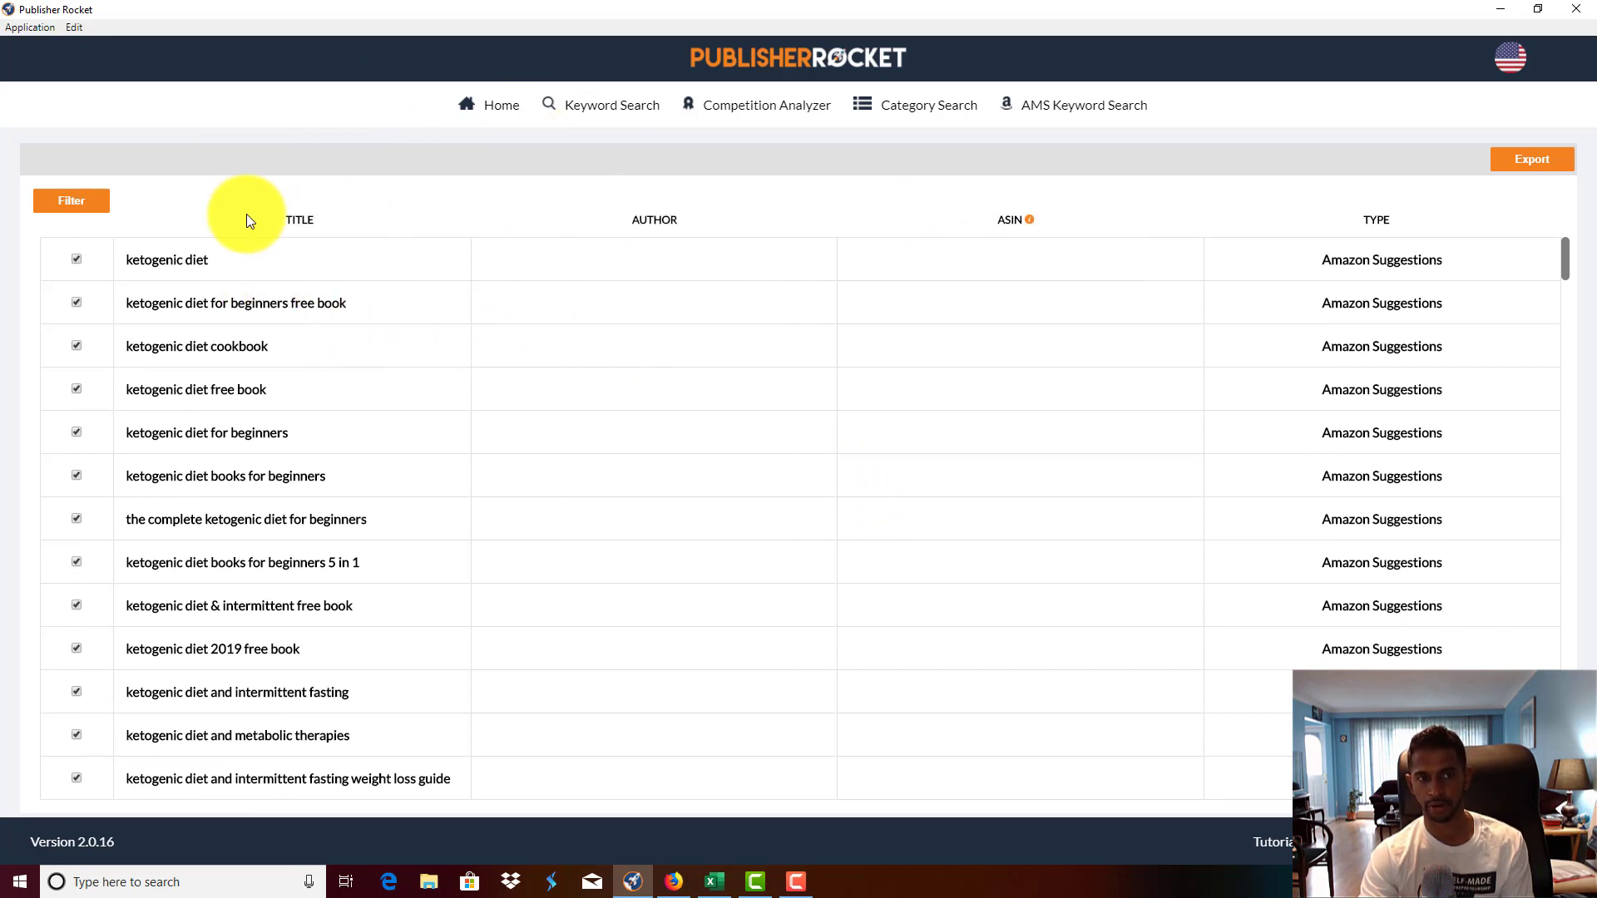
pyautogui.click(80, 203)
pyautogui.scroll(-3, 778, 478)
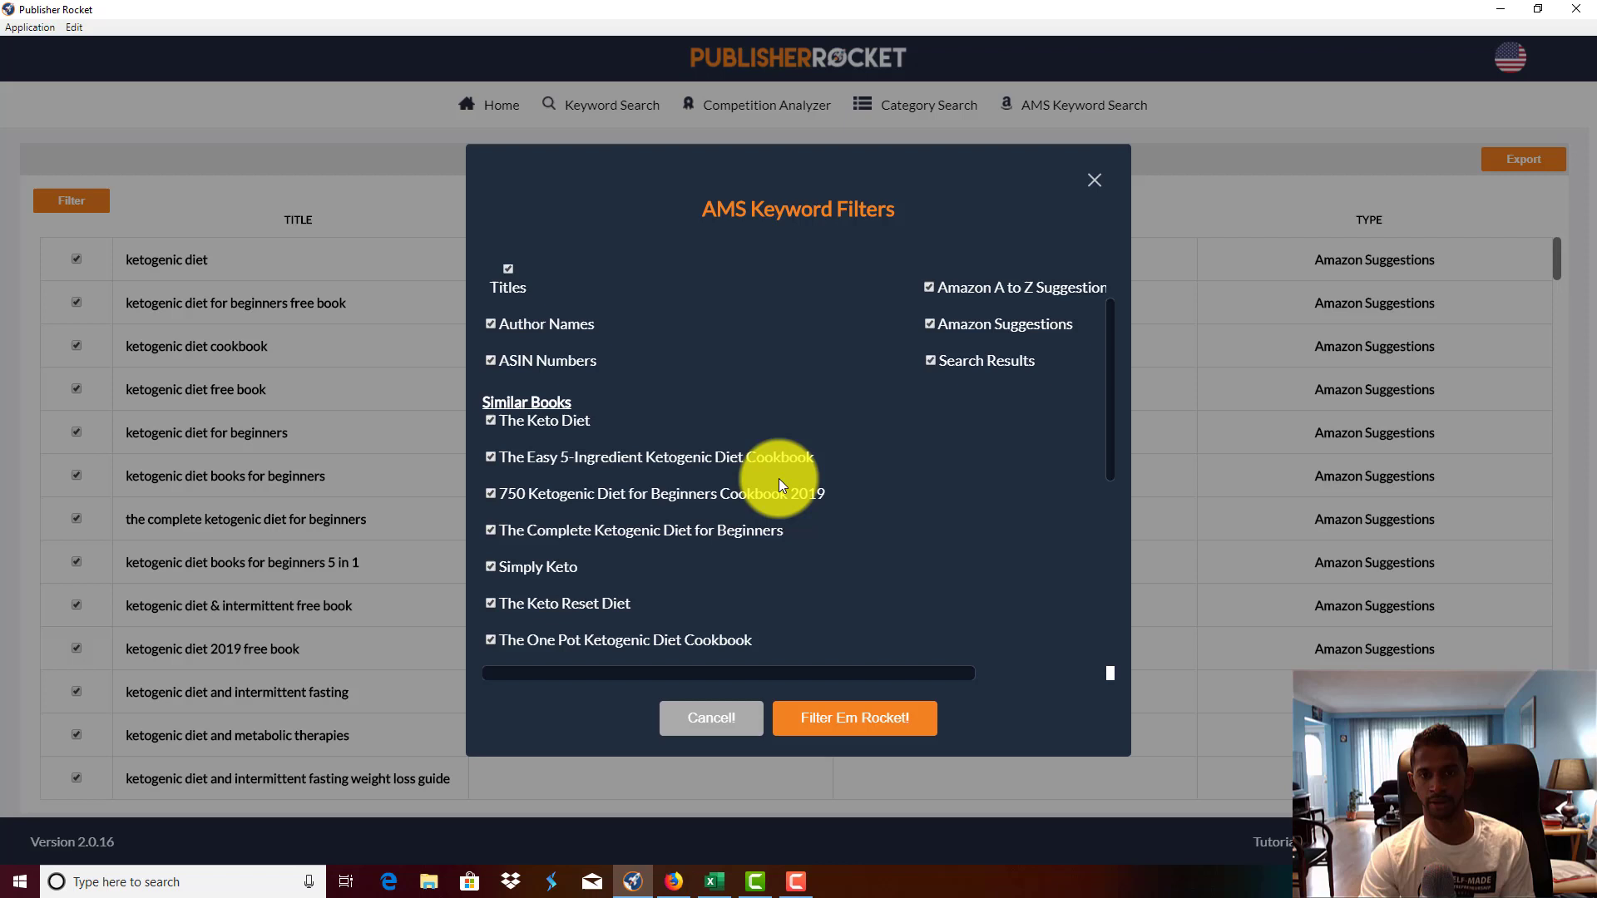
pyautogui.scroll(-3, 779, 478)
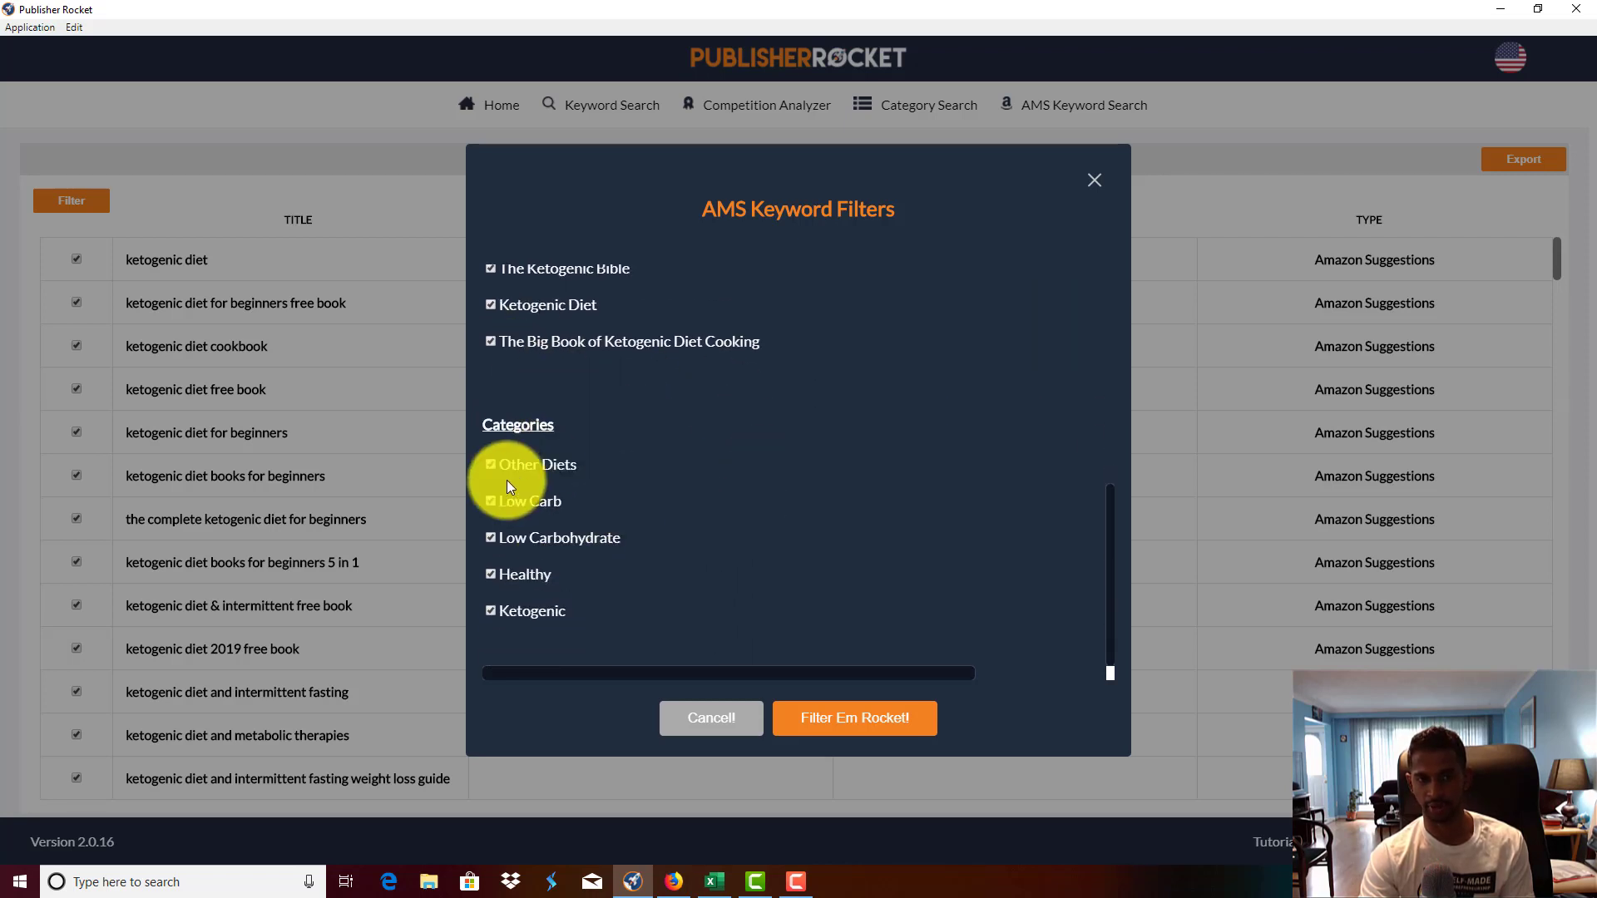
pyautogui.scroll(2, 541, 516)
pyautogui.scroll(1, 540, 516)
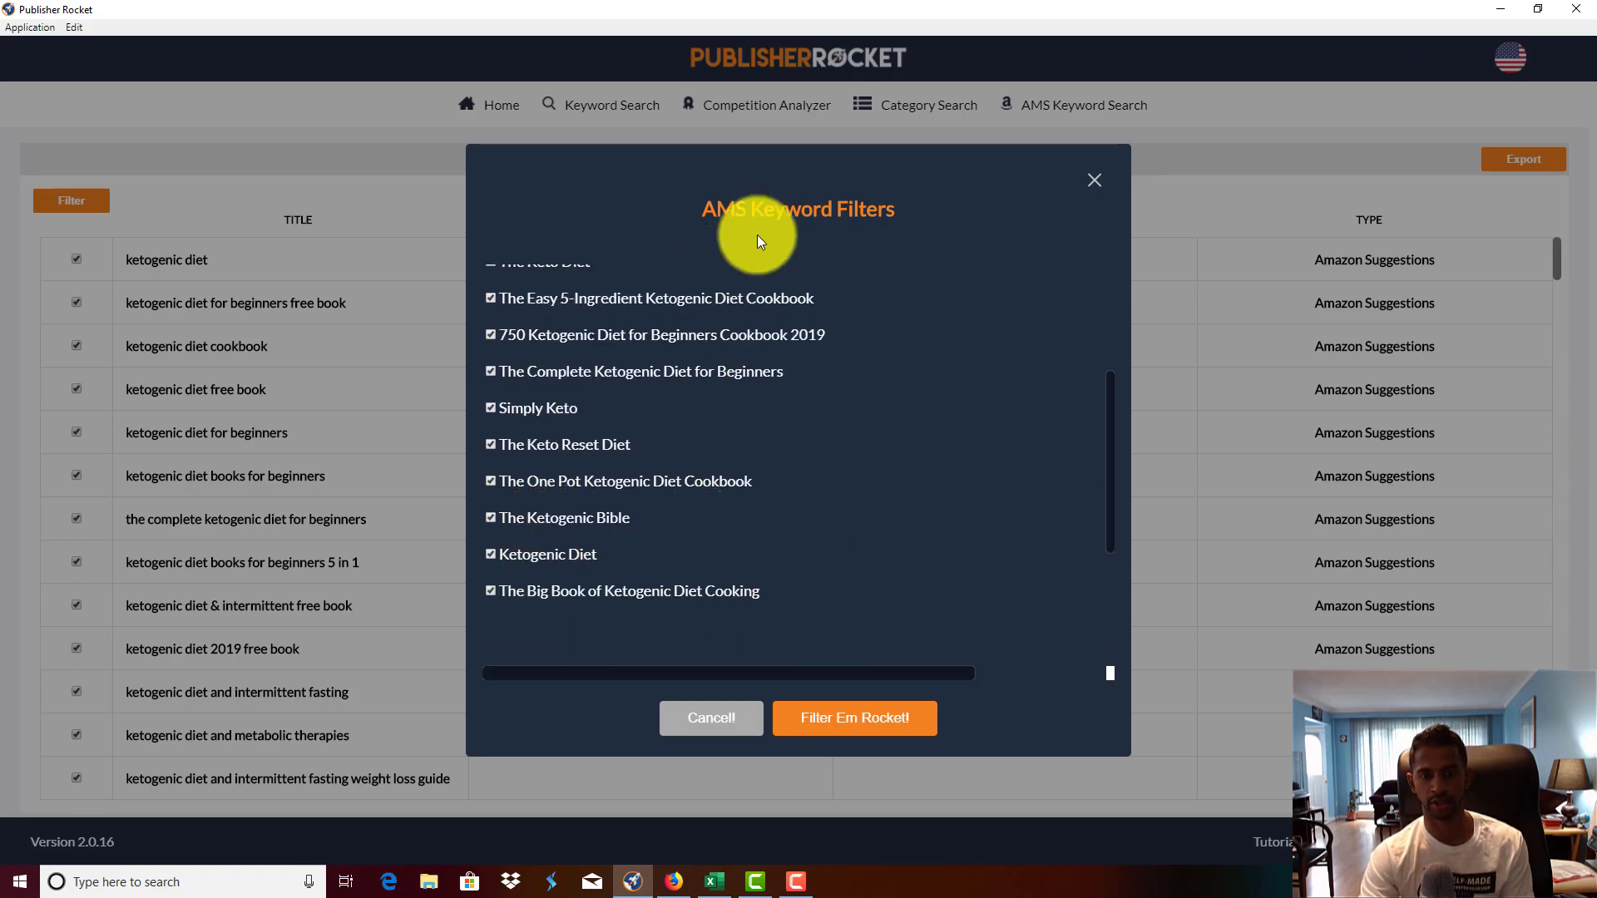
pyautogui.click(1095, 181)
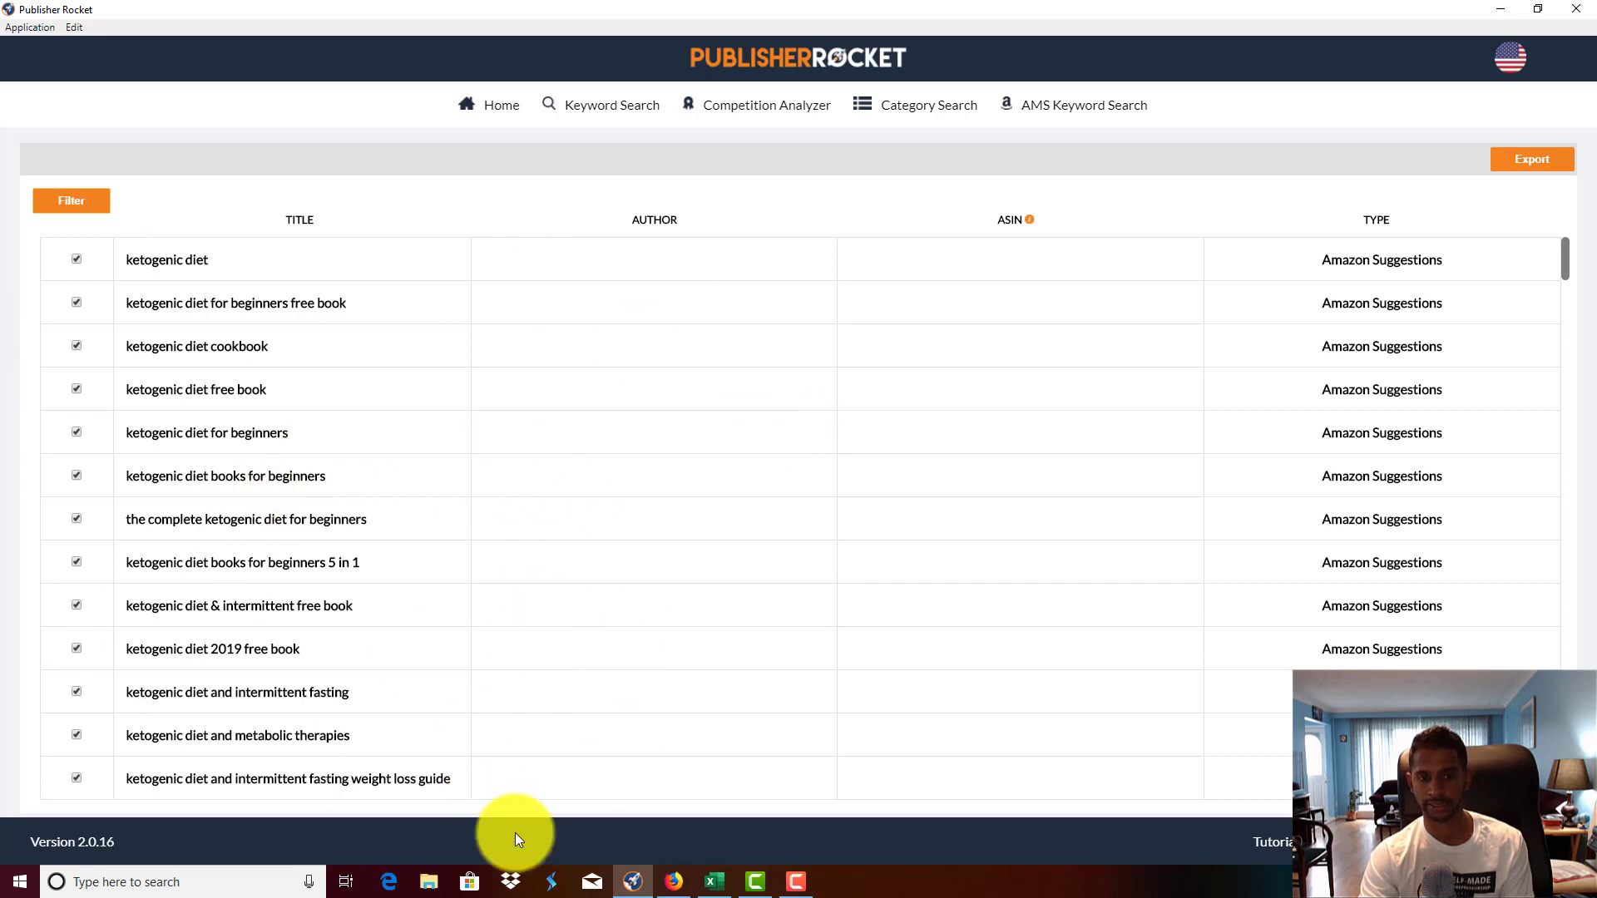
pyautogui.click(711, 884)
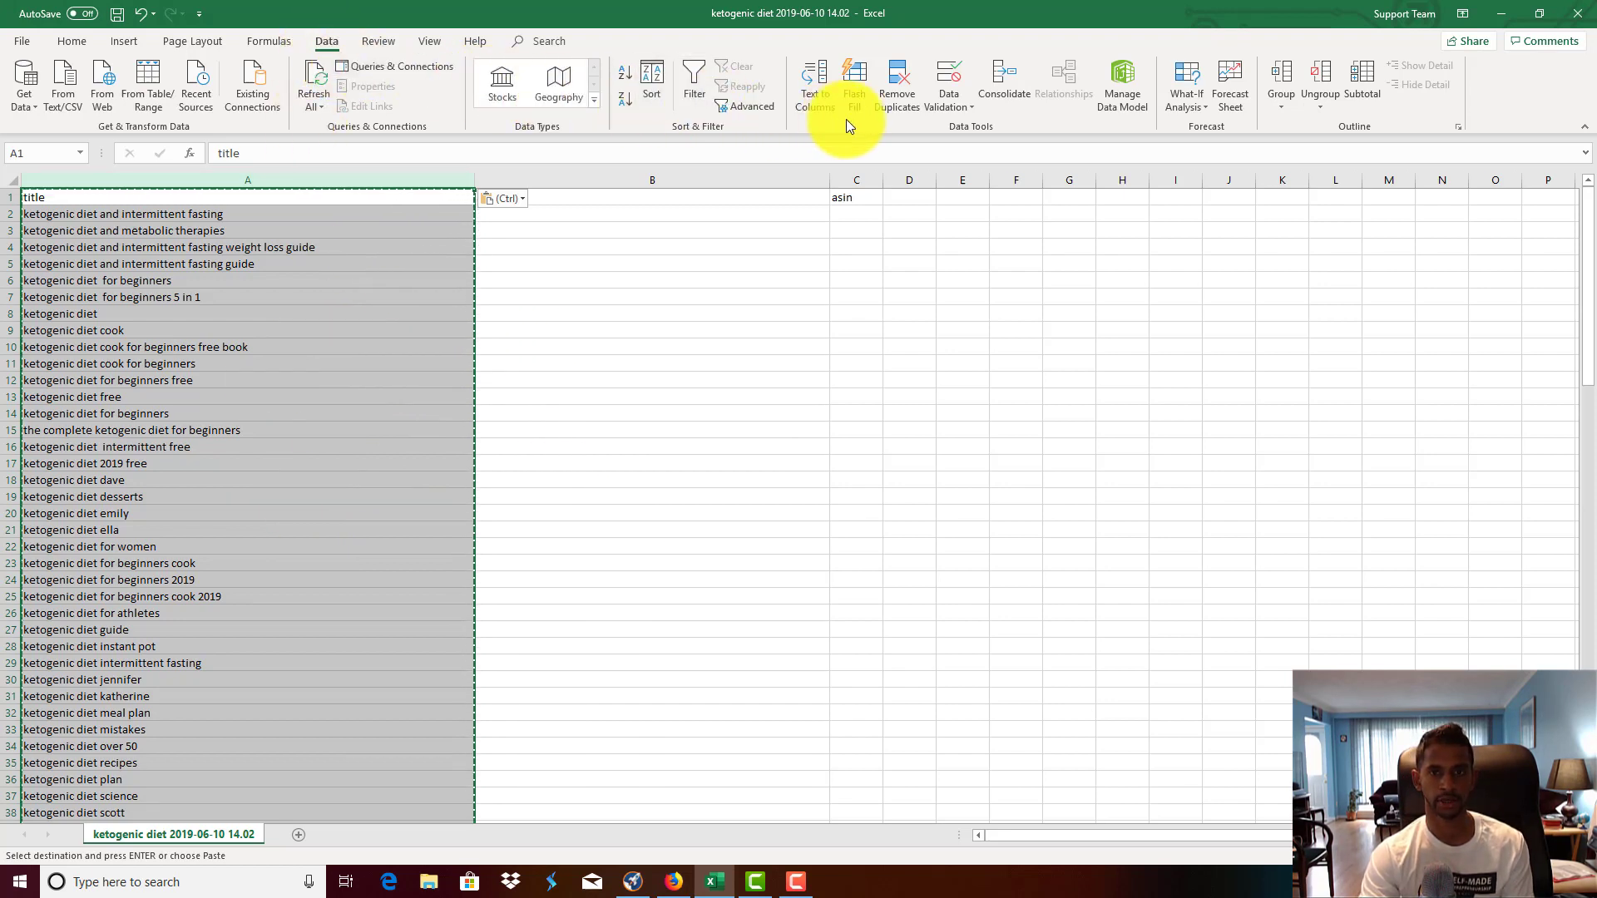
# Remove duplicate keywords across columns A to C; none are found.
pyautogui.click(895, 106)
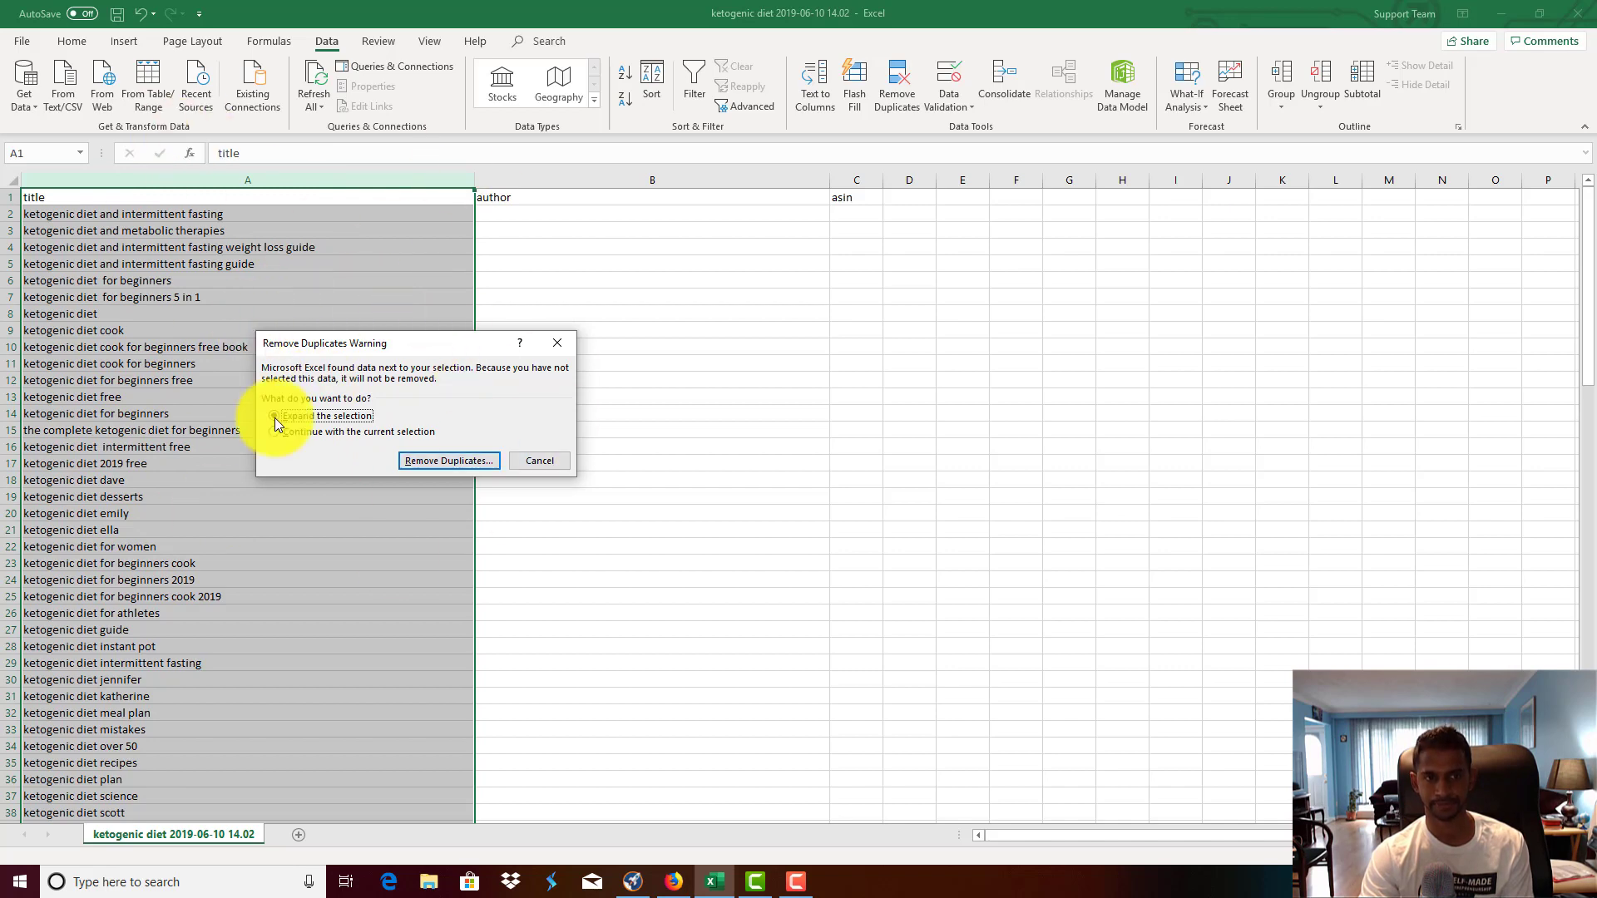
pyautogui.click(441, 465)
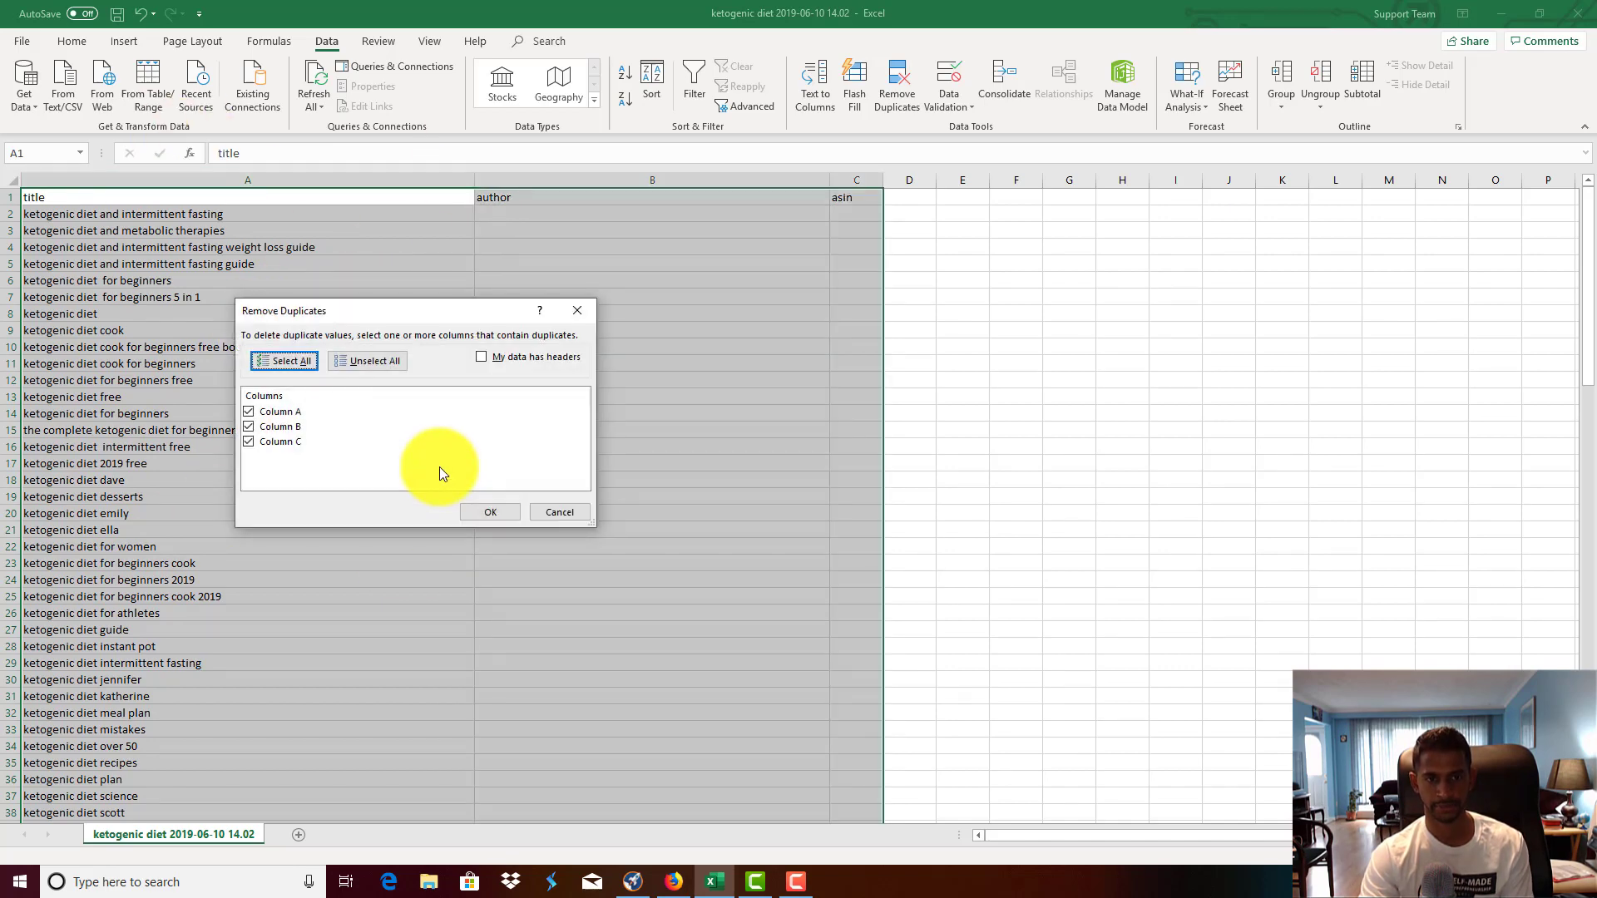
pyautogui.click(498, 512)
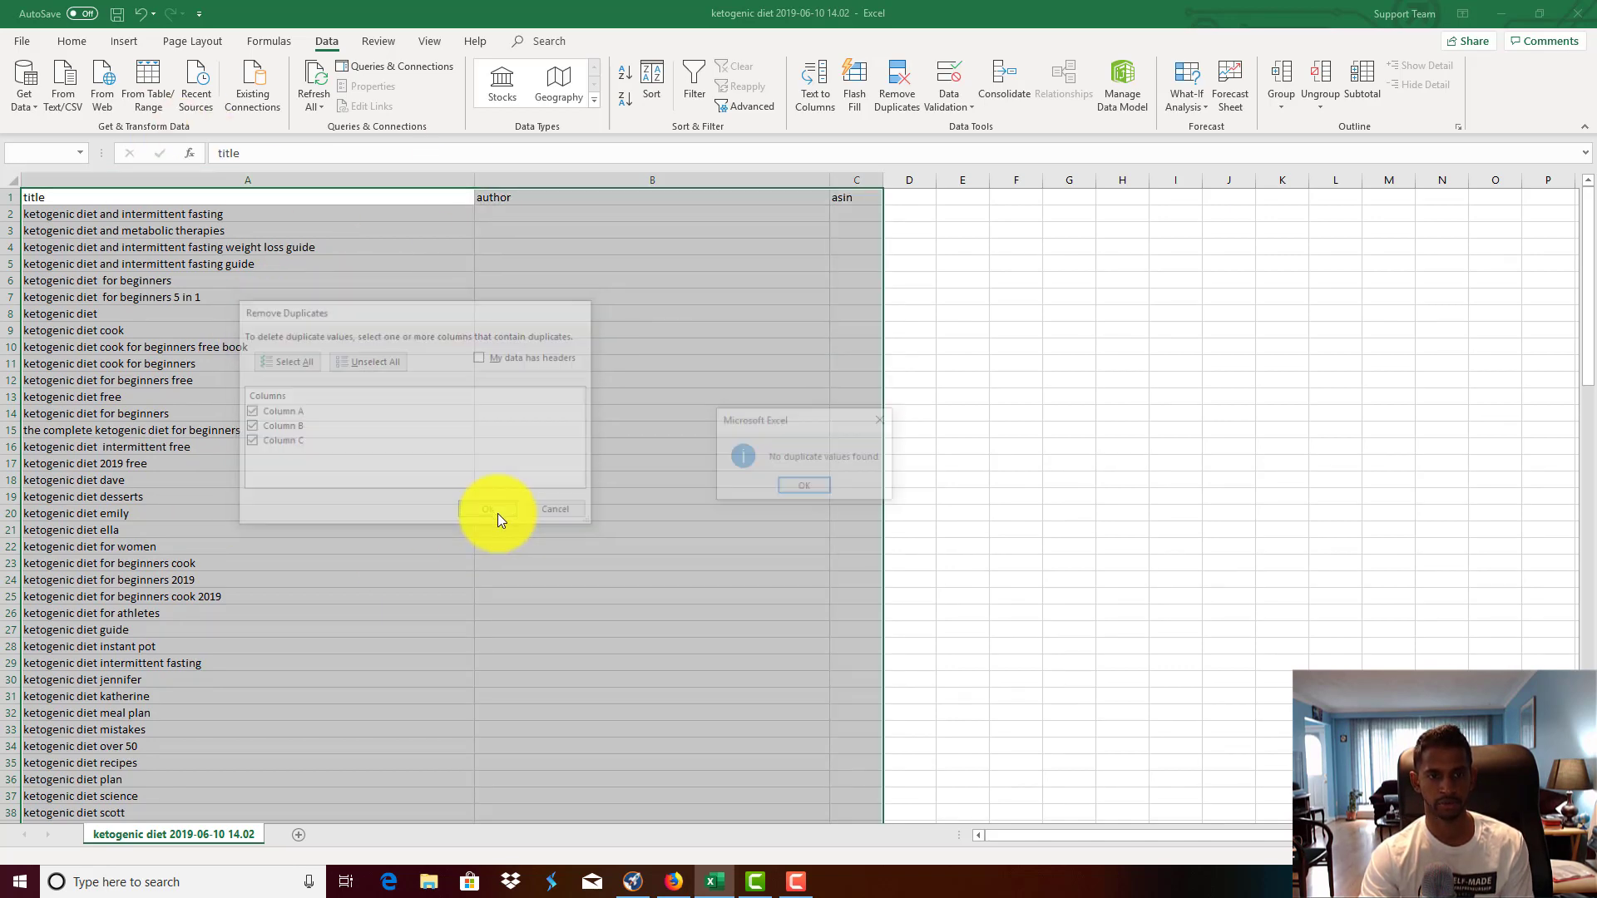
pyautogui.click(804, 485)
pyautogui.scroll(-10, 108, 596)
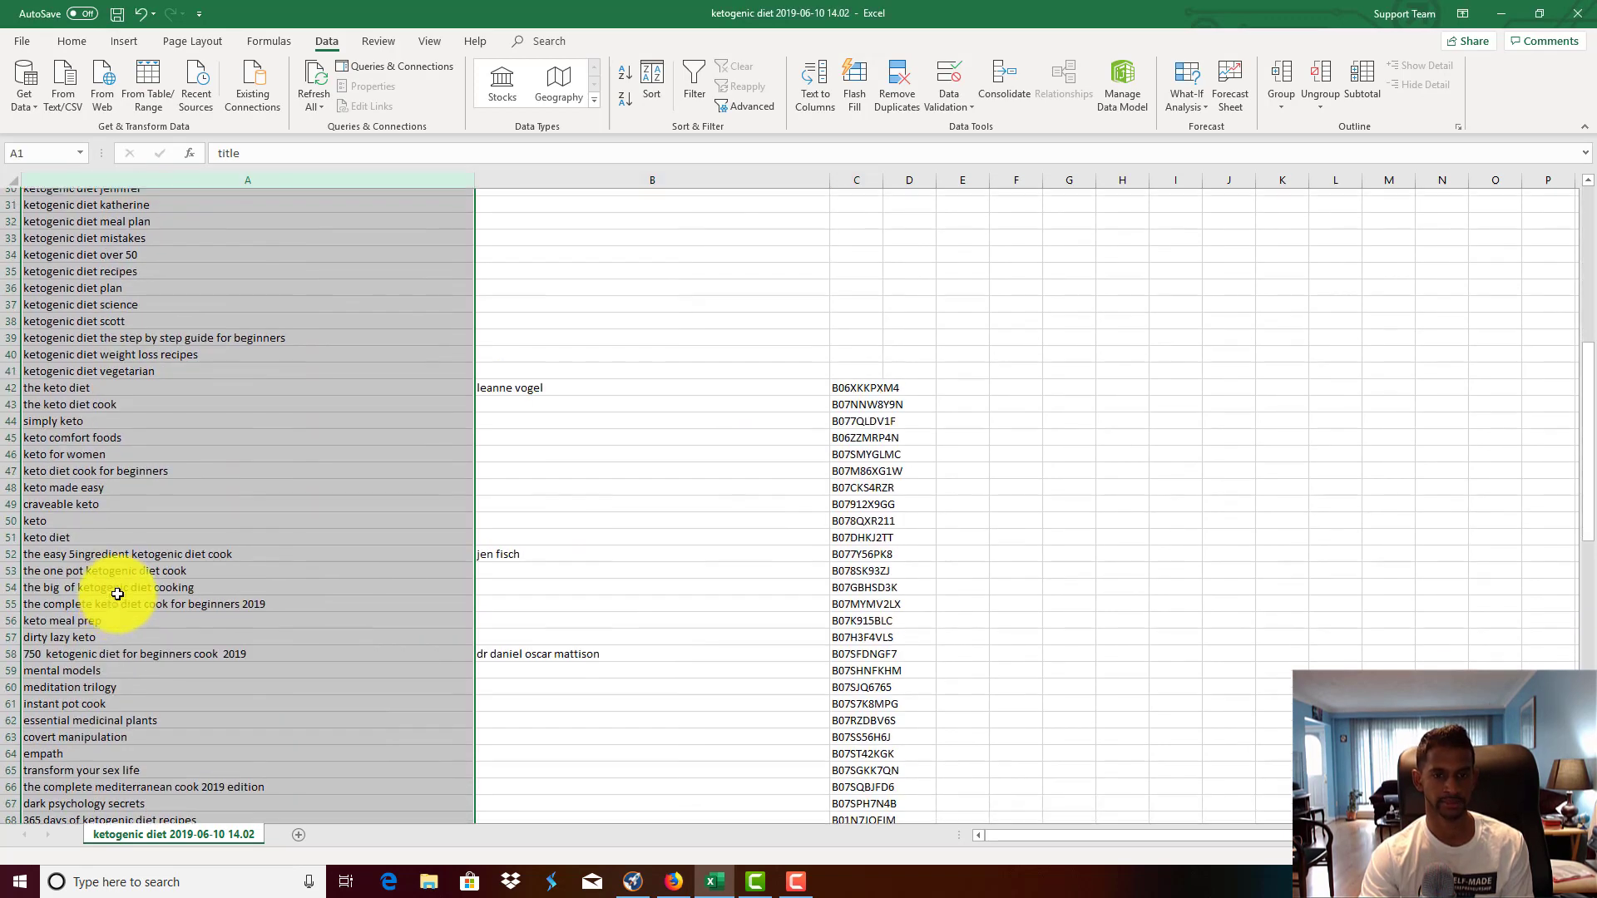
pyautogui.scroll(10, 116, 595)
# Copy the whole title column A and bring up Amazon Advertising's Add keywords dialog.
pyautogui.click(260, 175)
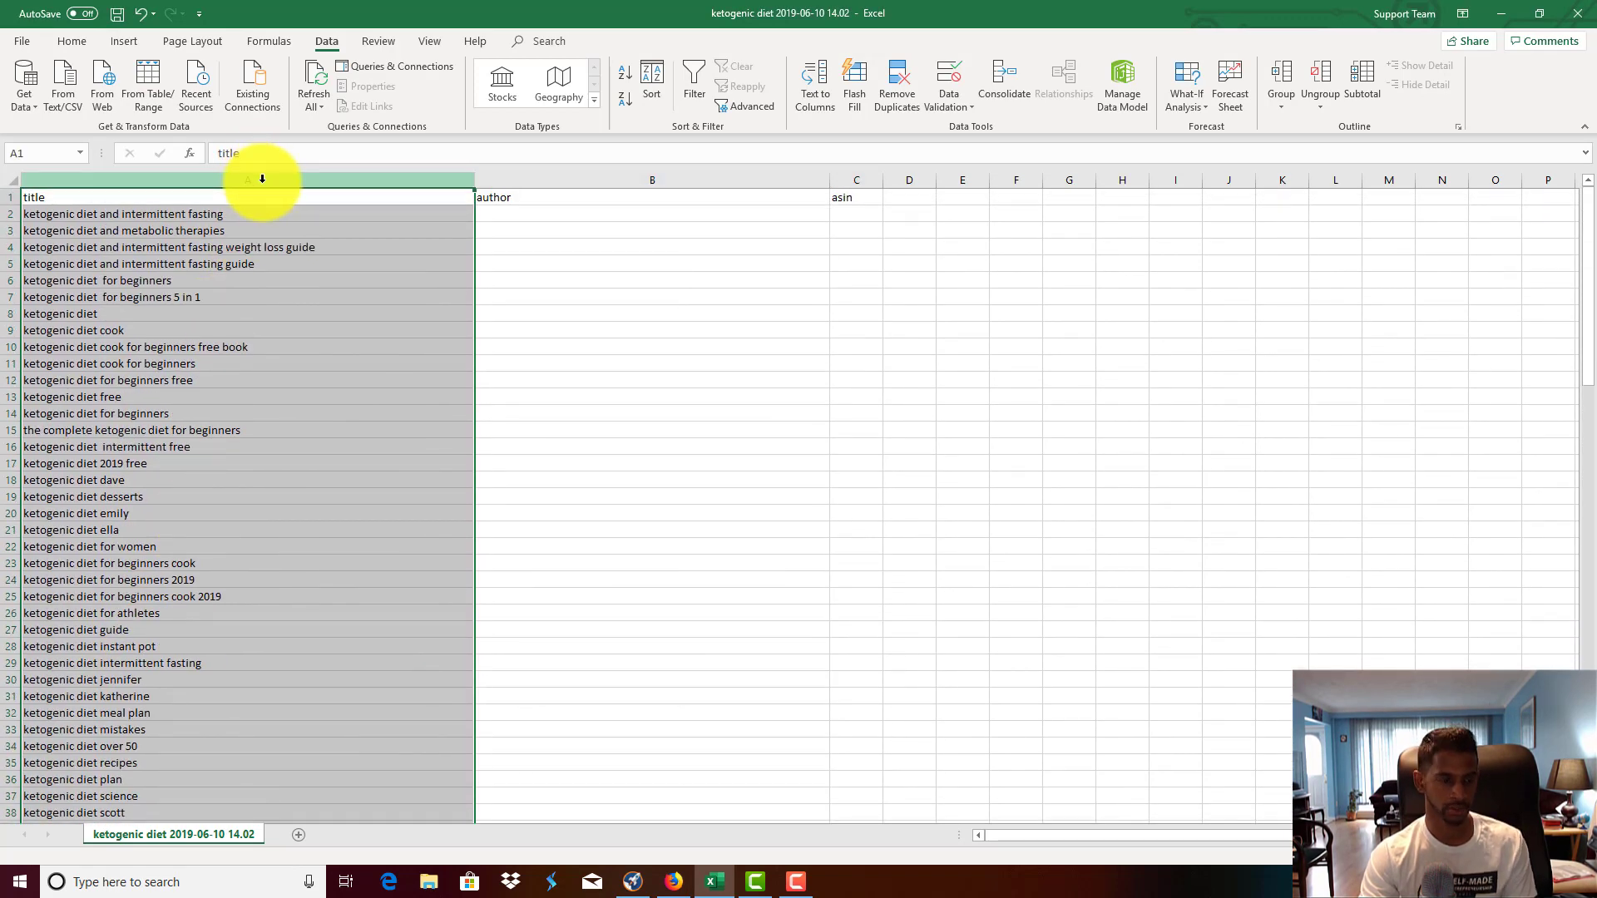
pyautogui.hotkey('ctrl', 'c')
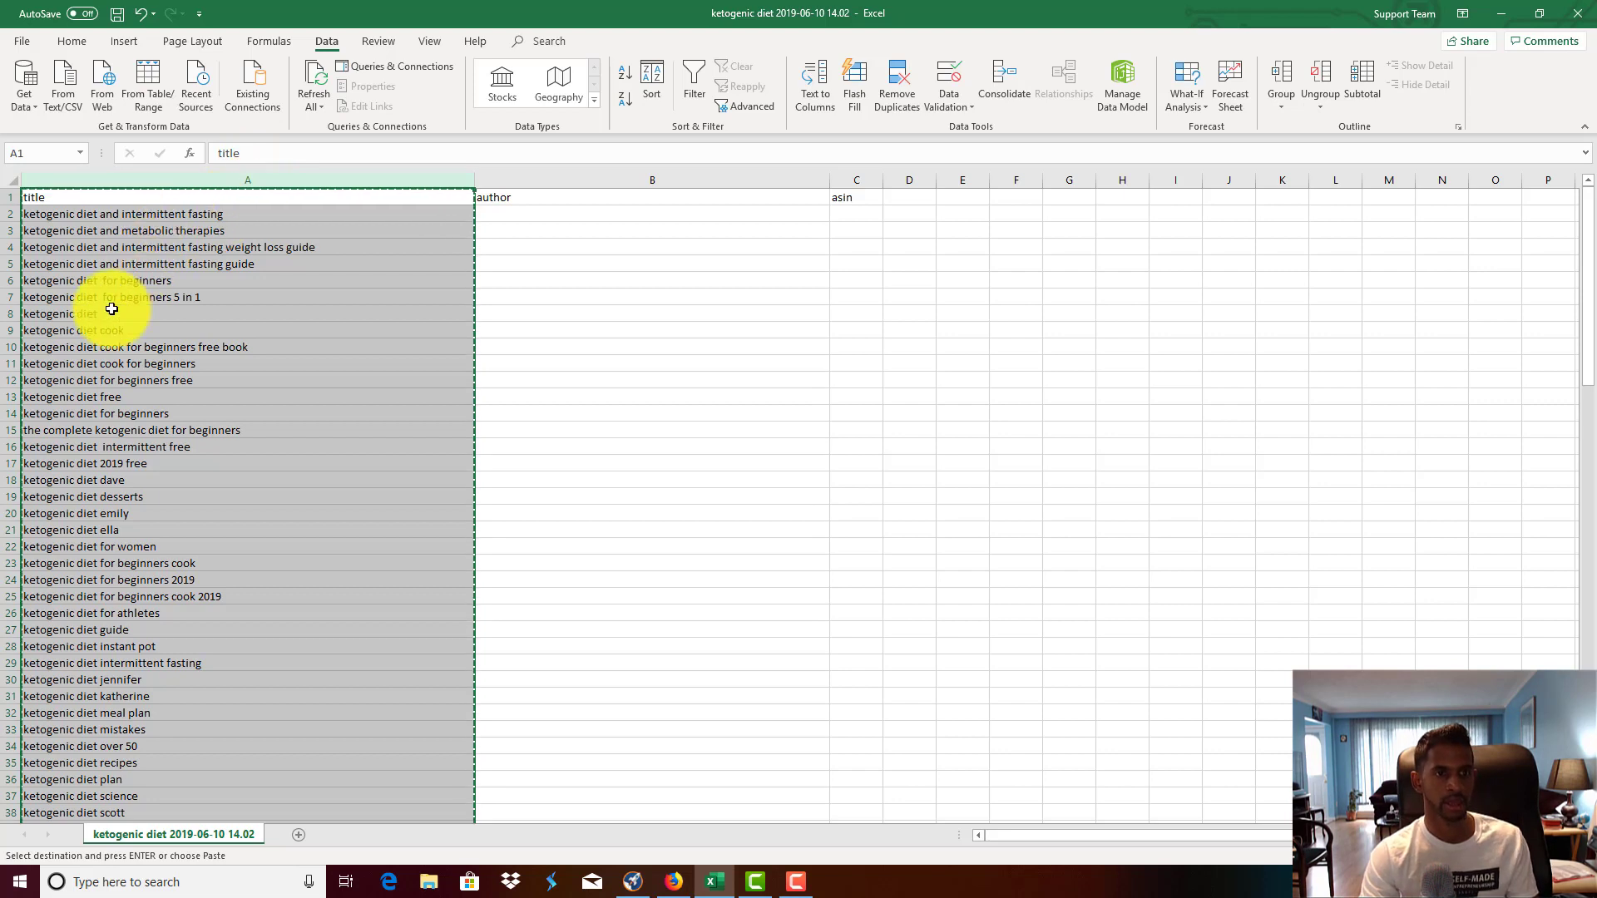
pyautogui.scroll(-3, 294, 435)
pyautogui.scroll(-1, 294, 435)
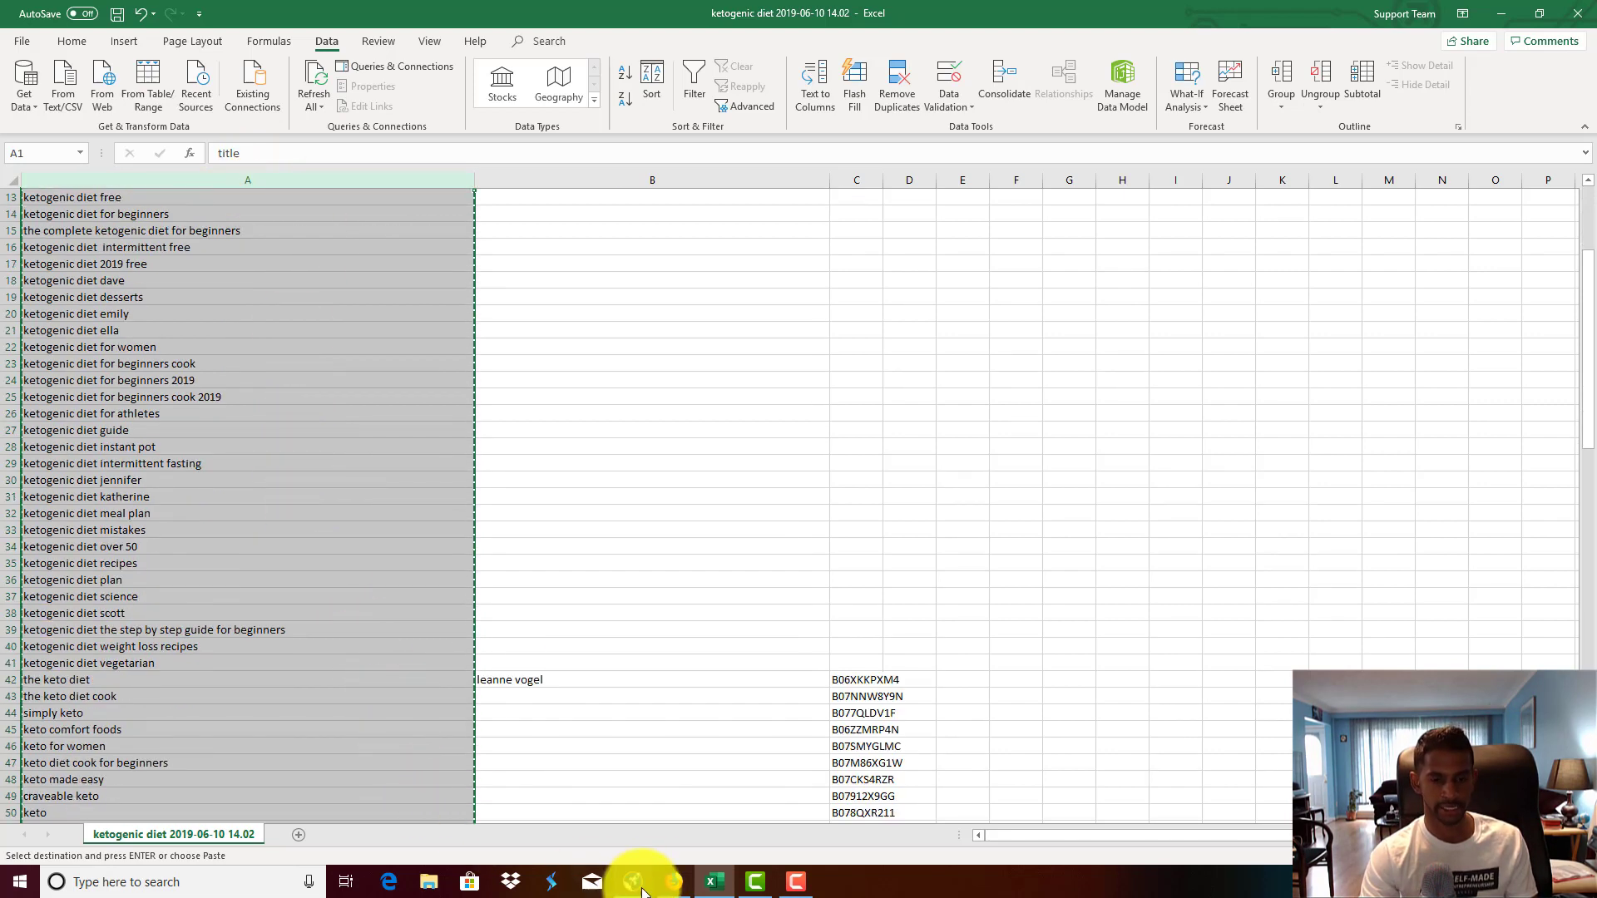
pyautogui.moveTo(678, 886)
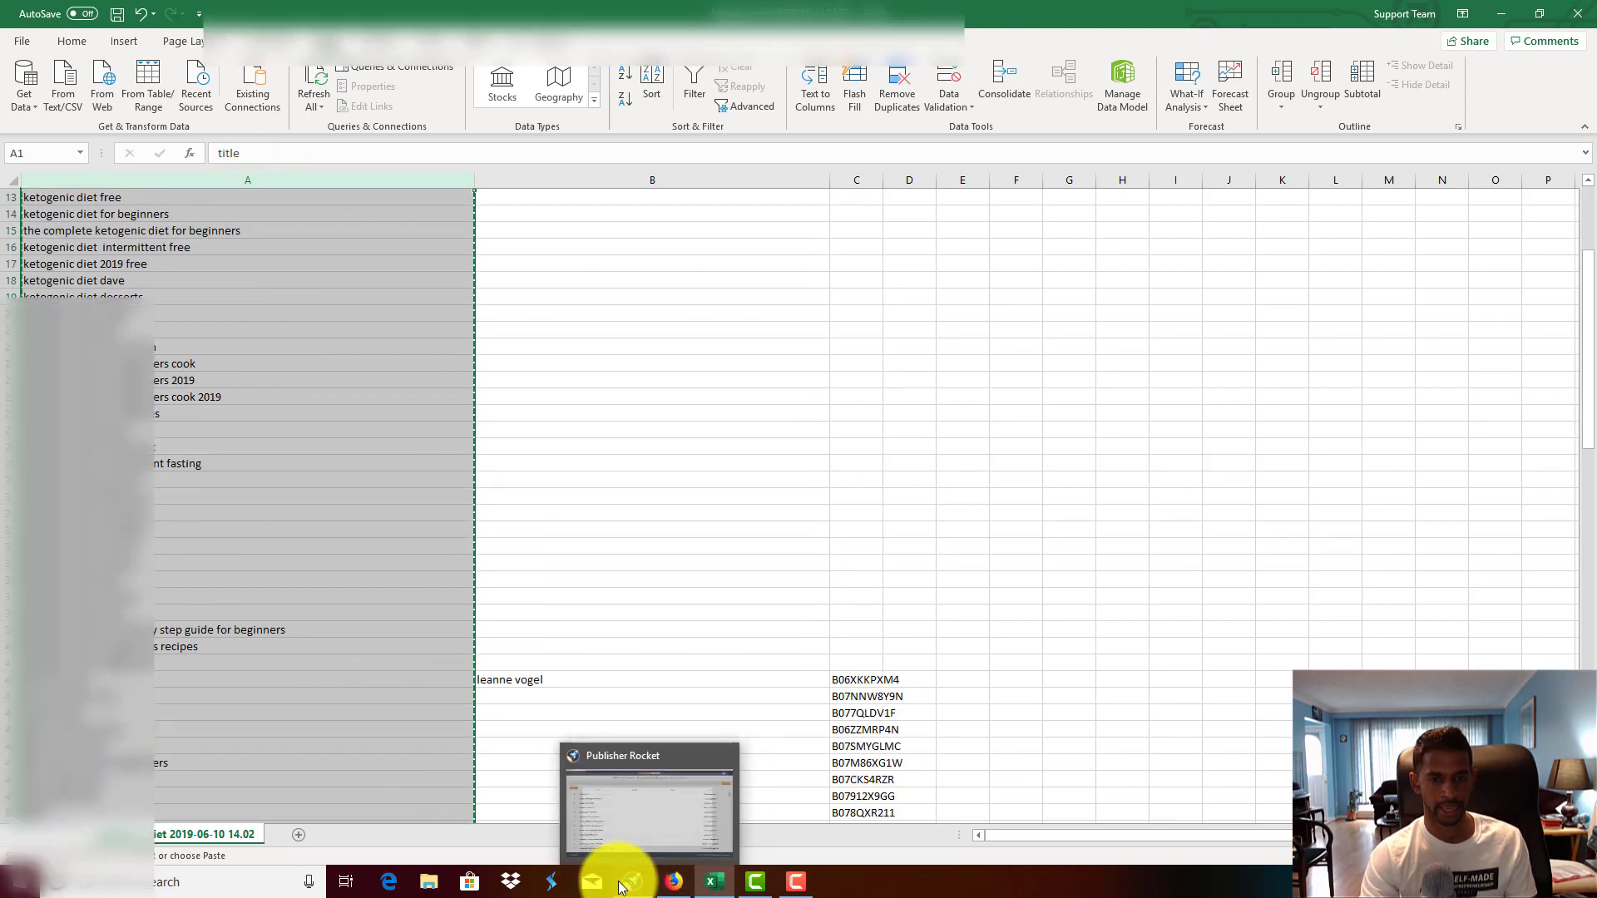
pyautogui.click(670, 886)
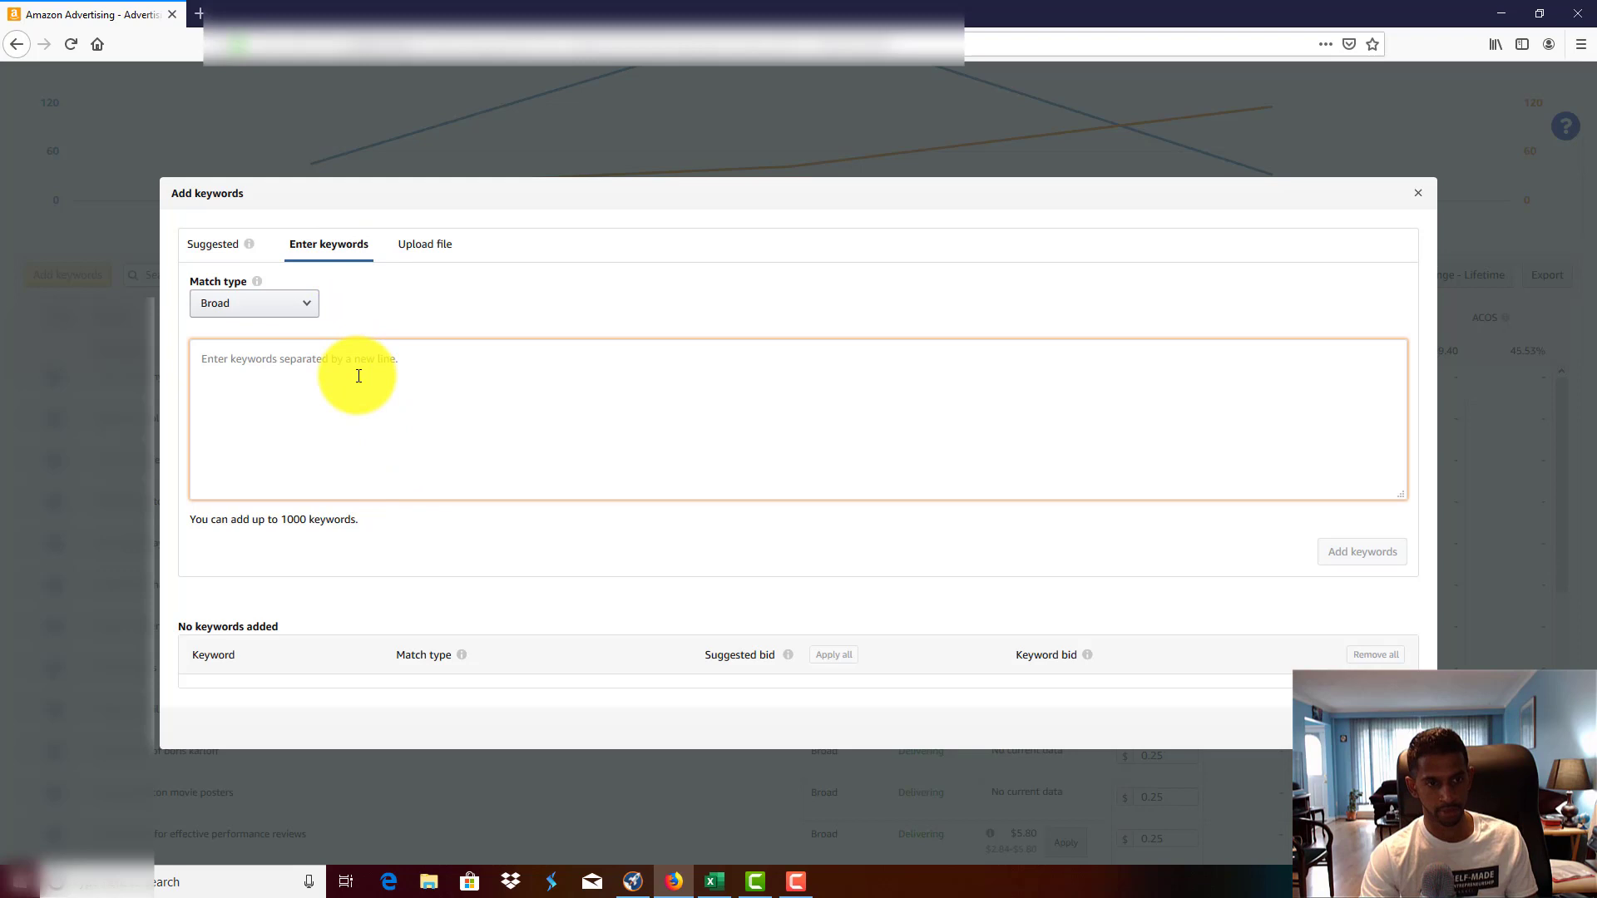
# Paste the copied titles into the Broad keyword box and return to Publisher Rocket.
pyautogui.hotkey('ctrl', 'v')
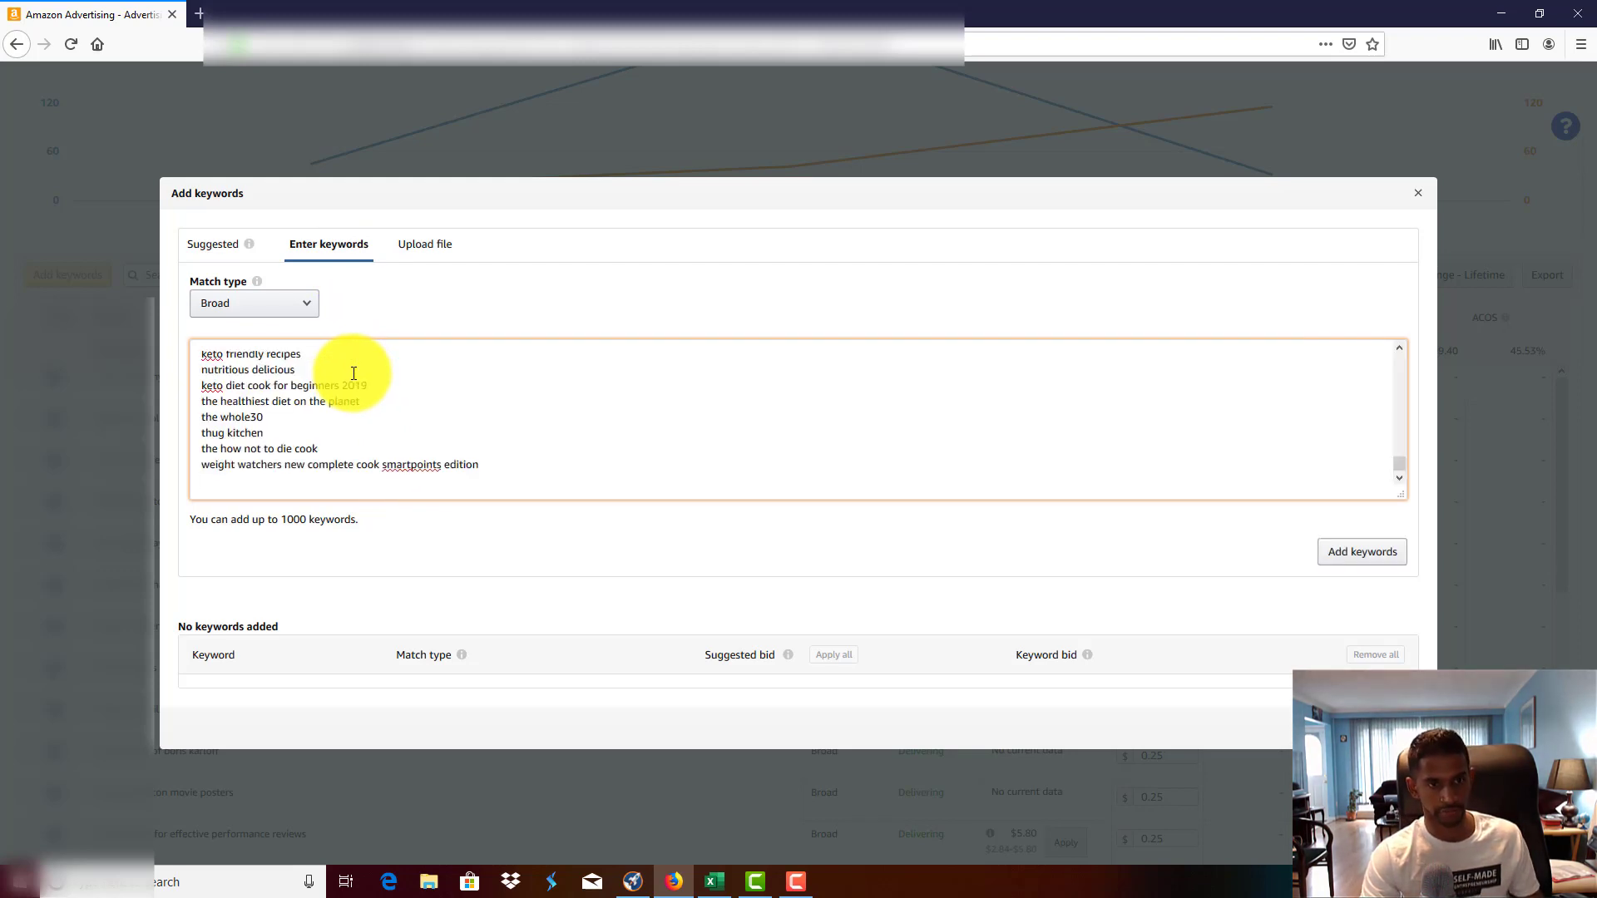
pyautogui.scroll(10, 358, 416)
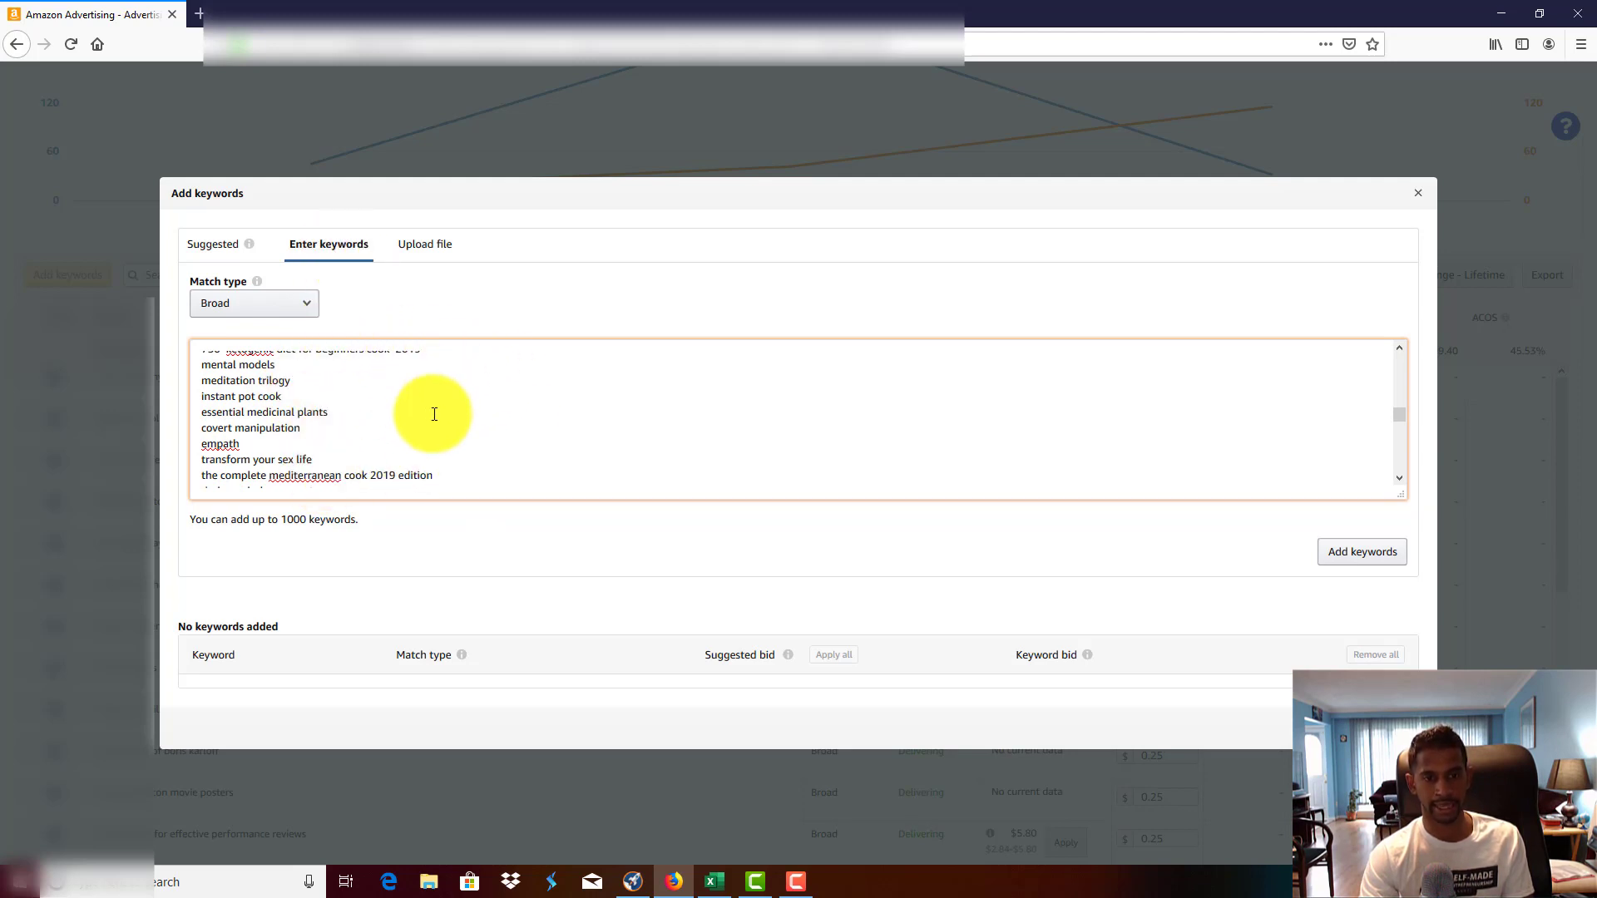
pyautogui.click(687, 871)
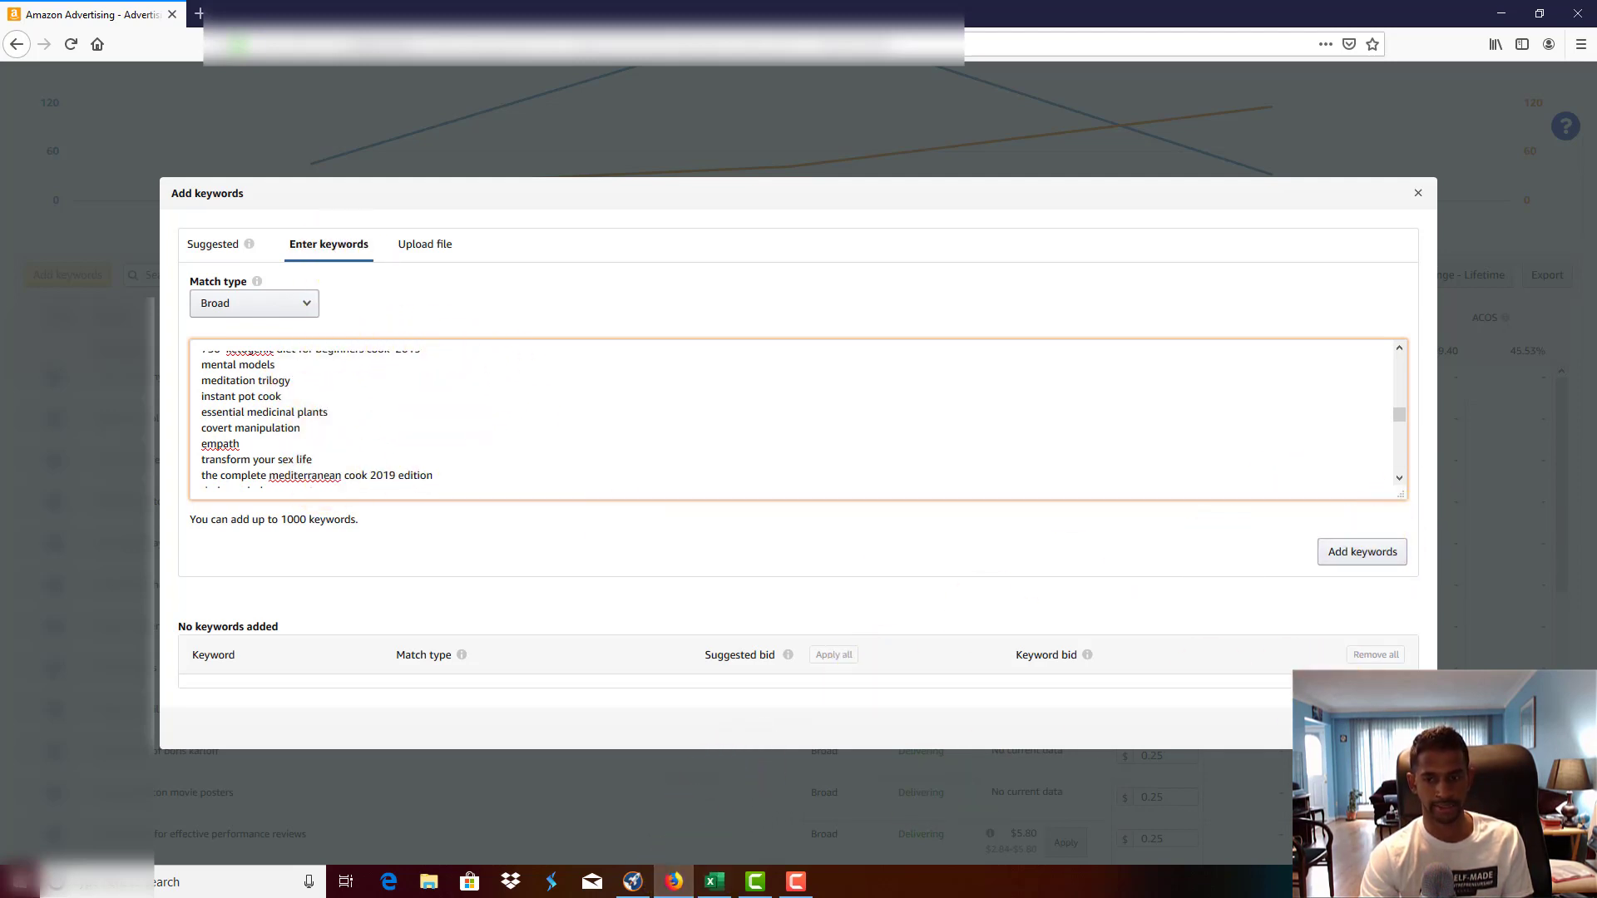
pyautogui.click(634, 879)
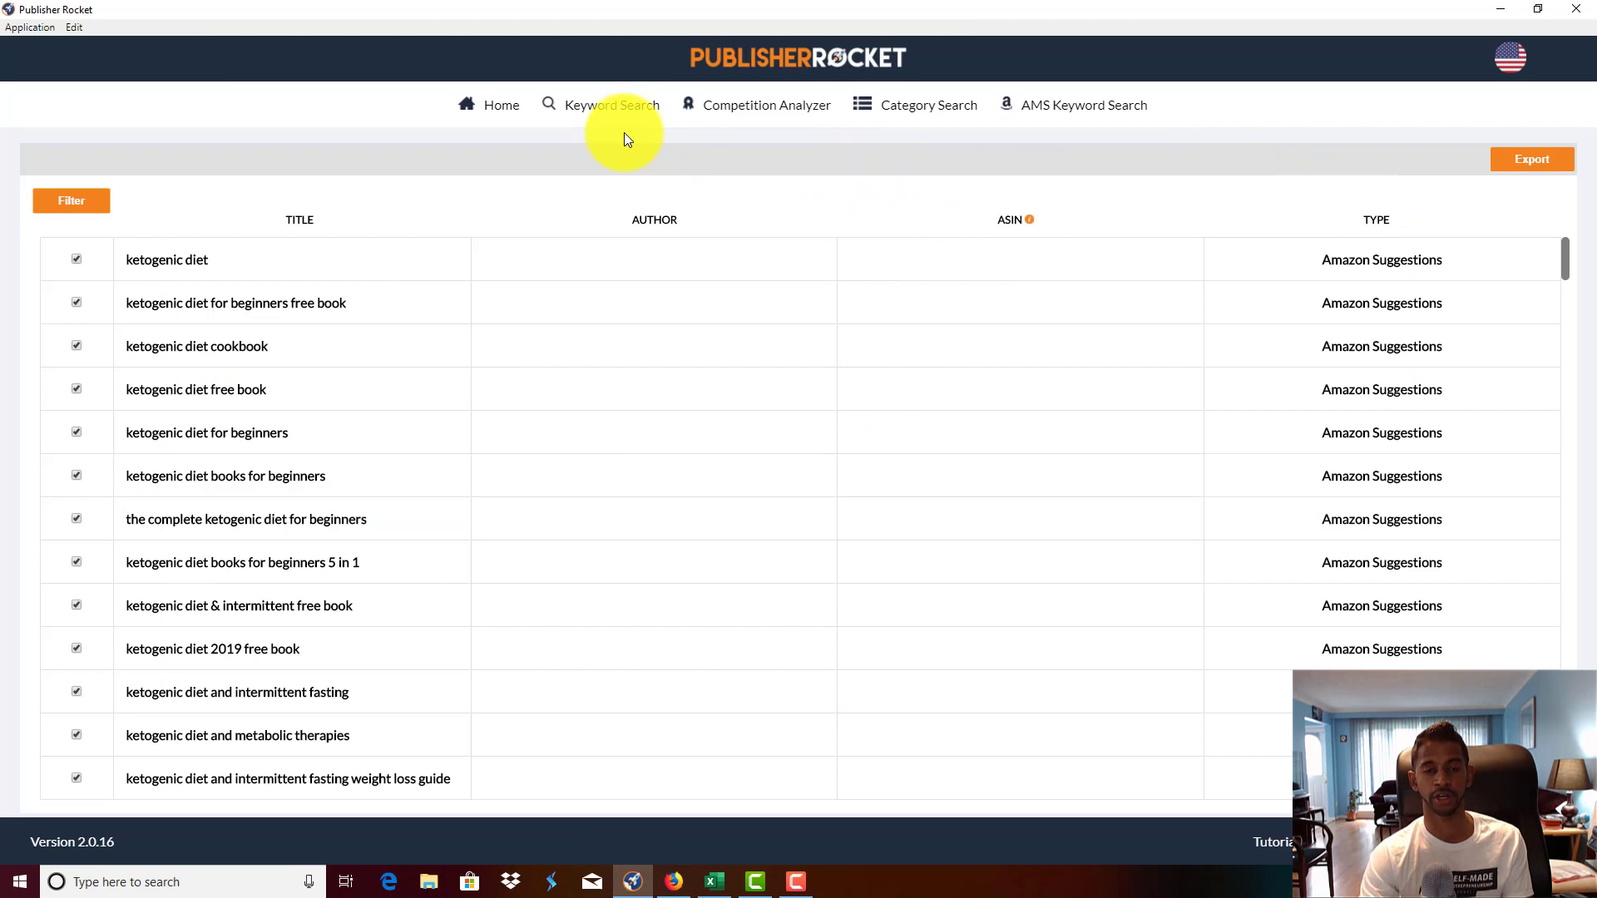
# Run a Competition Analyzer search for 'ketogenic diet' from the Home page.
pyautogui.click(504, 115)
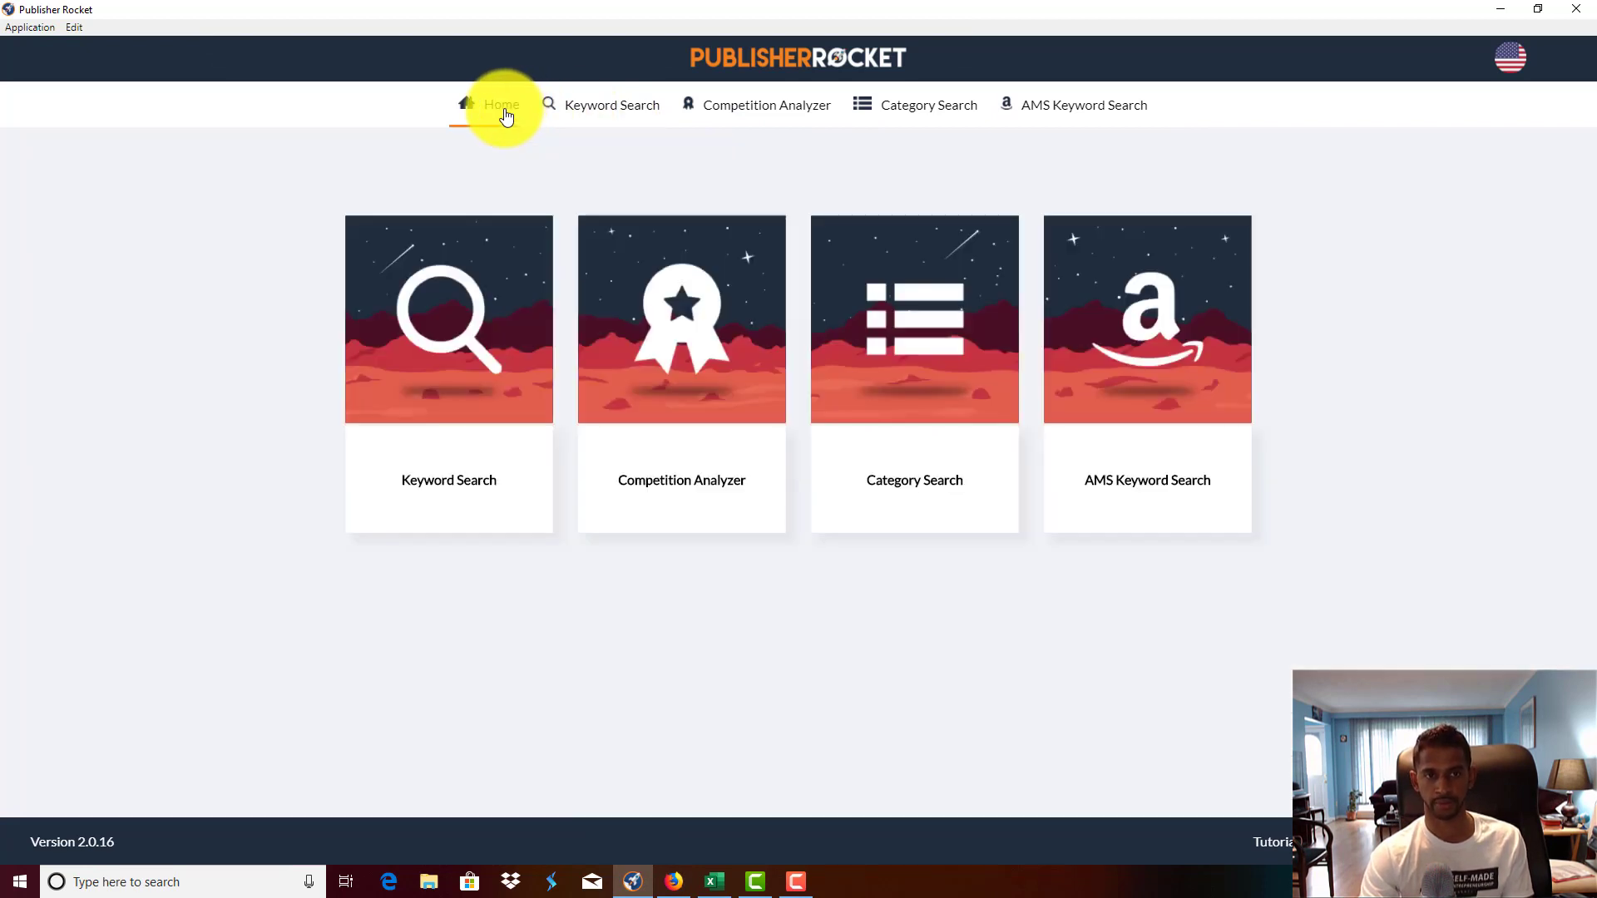
pyautogui.click(653, 508)
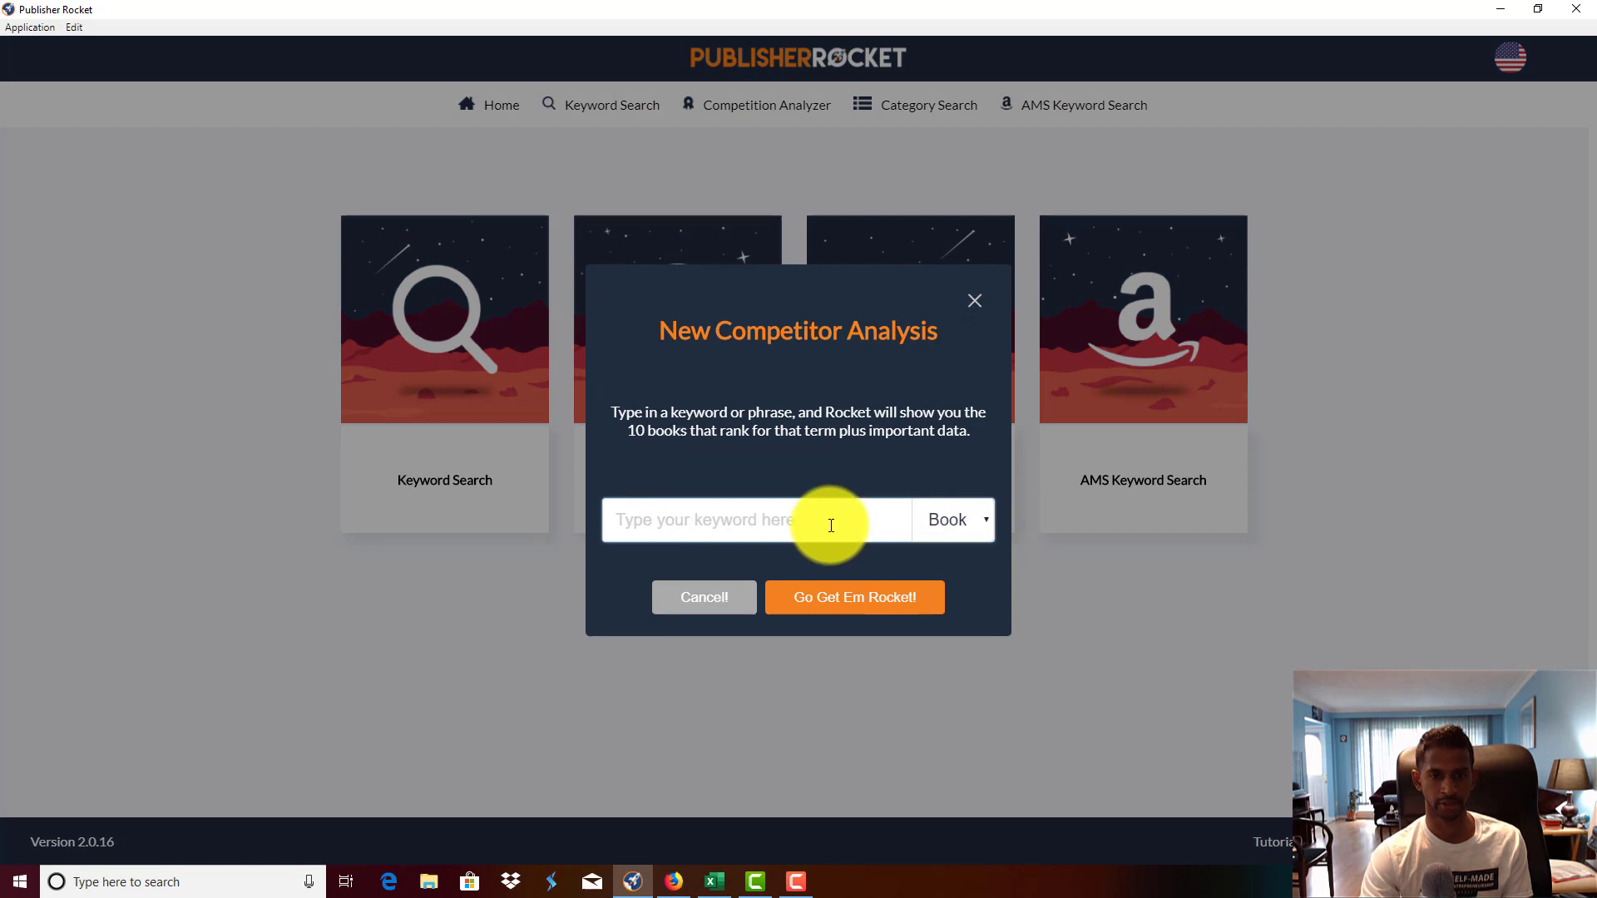
pyautogui.write('ketogenic')
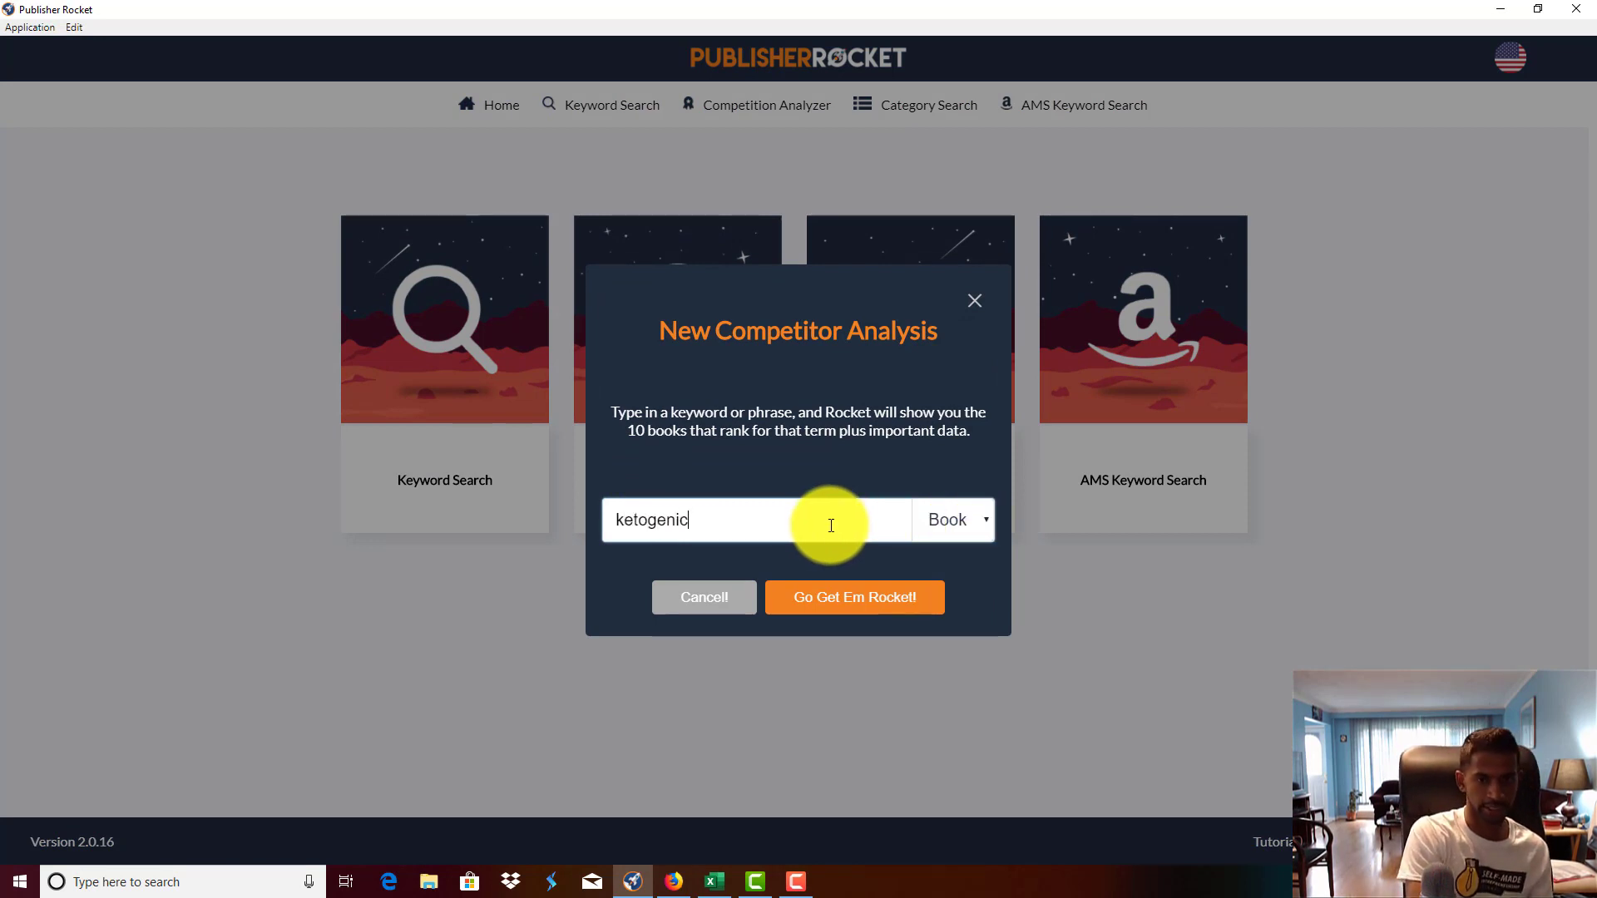
pyautogui.write(' diet')
pyautogui.press('Return')
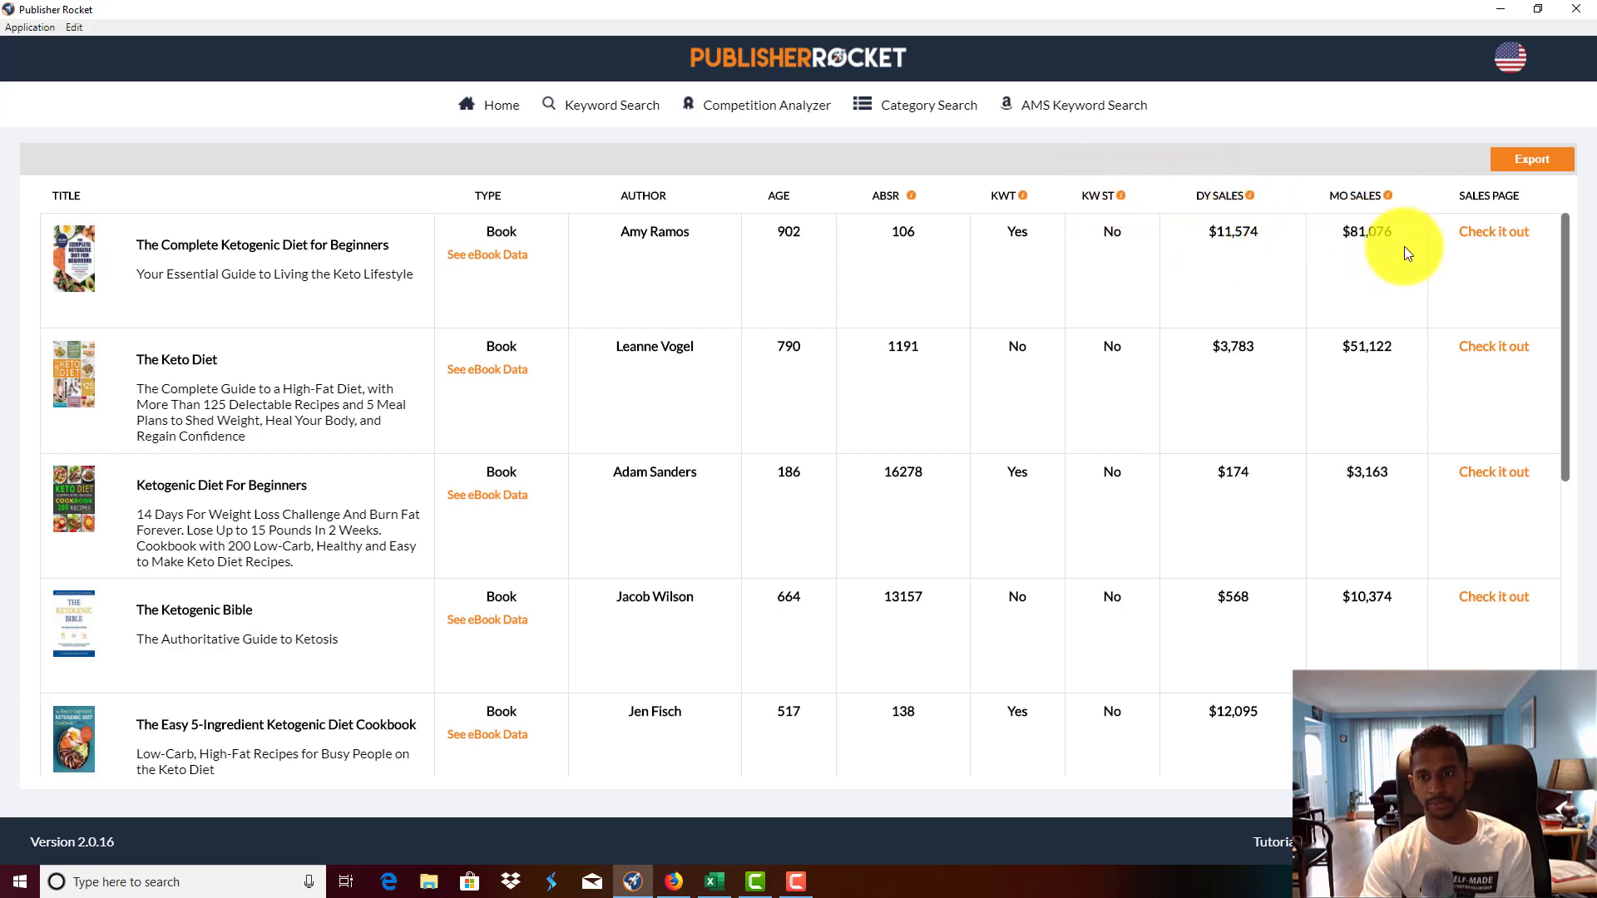
pyautogui.click(1486, 240)
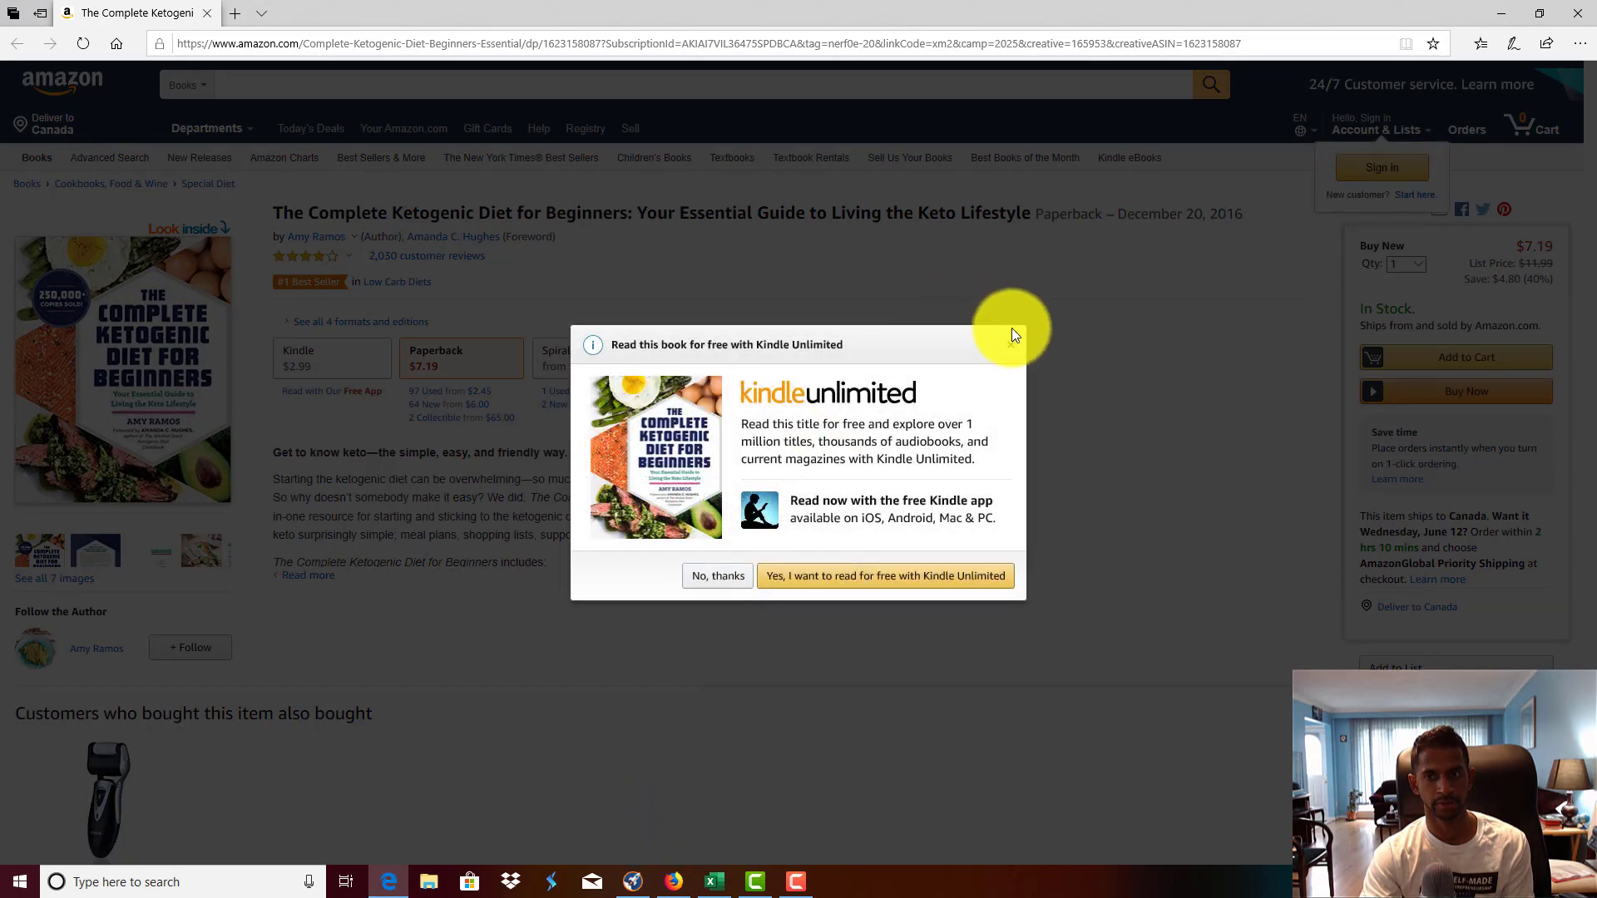
pyautogui.click(1011, 351)
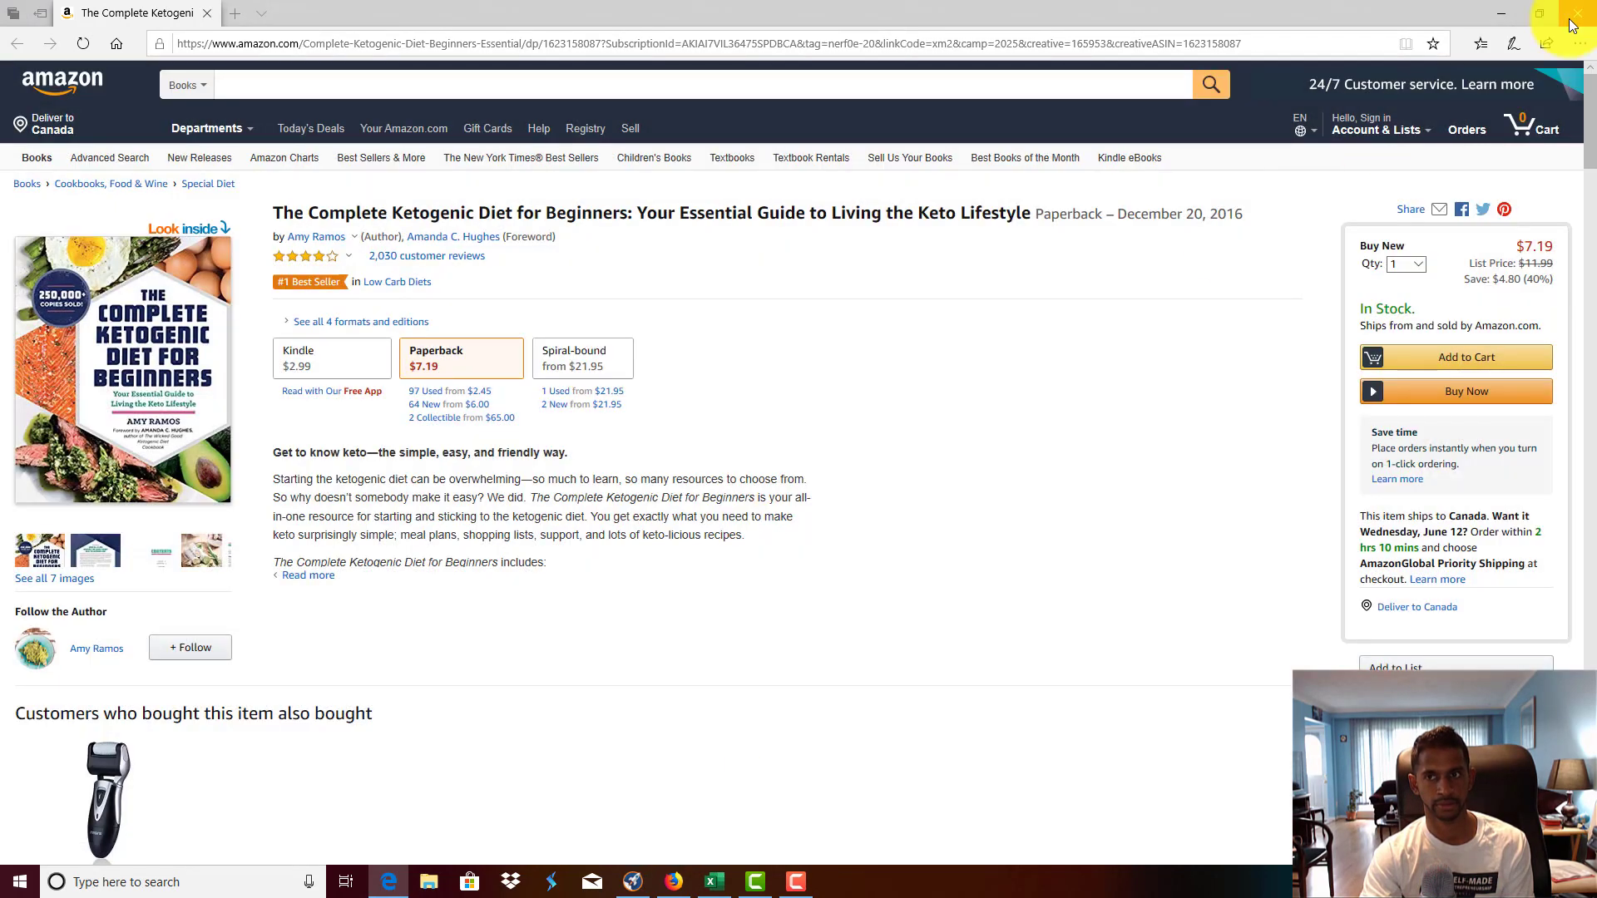
pyautogui.click(1578, 13)
# Review the ketogenic competitor table's sales figures, checking the DY SALES info tooltip.
pyautogui.scroll(-6, 786, 460)
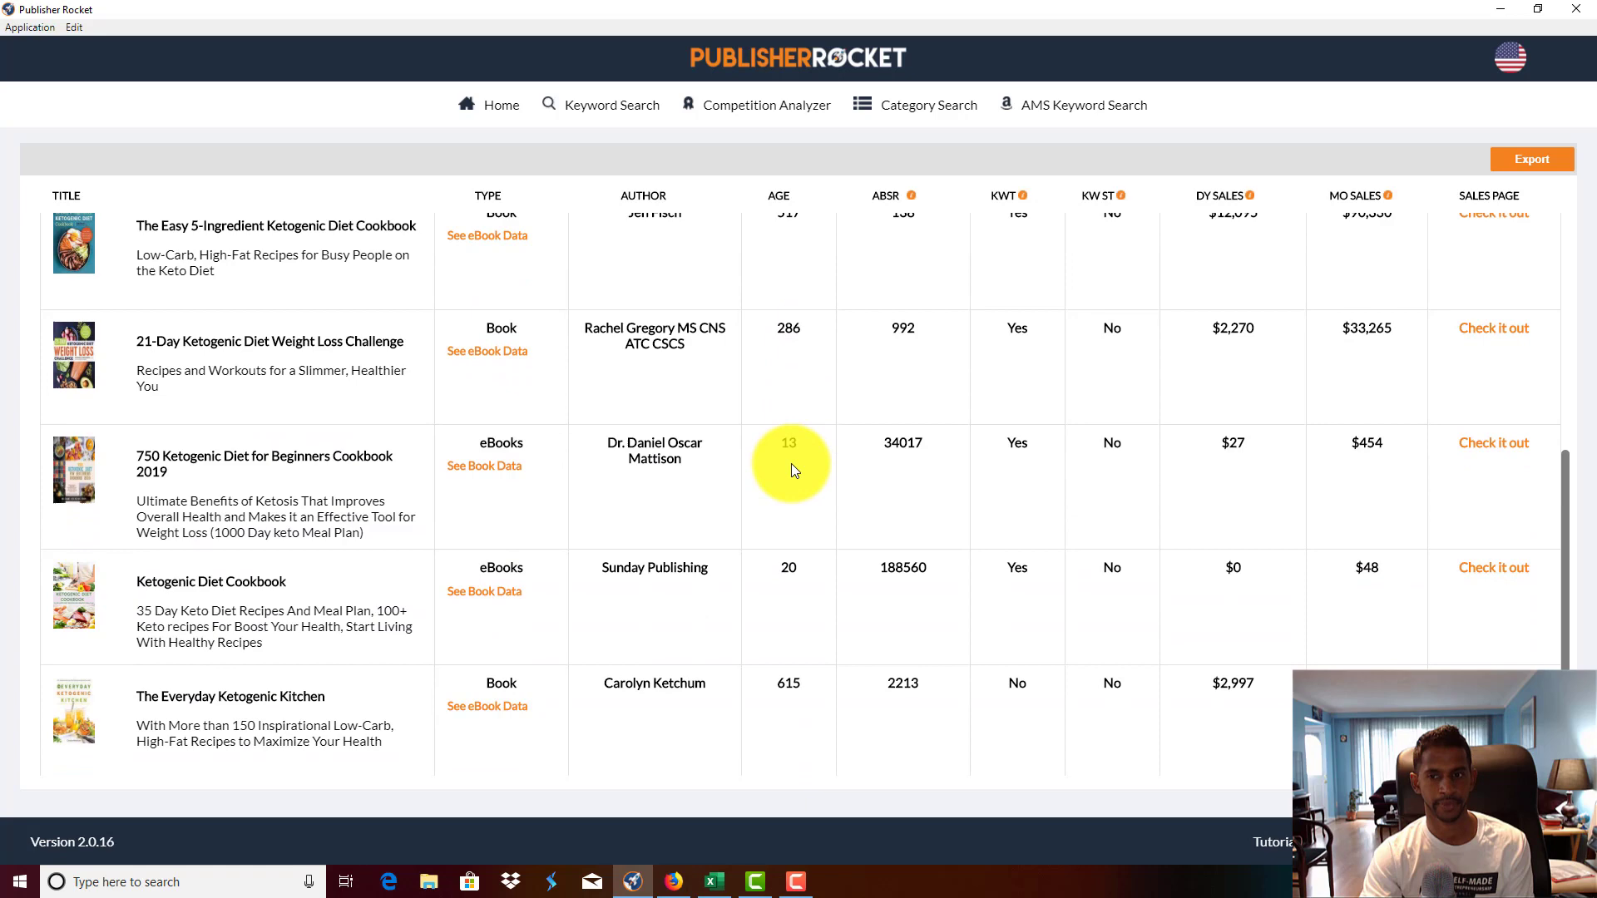
pyautogui.scroll(6, 831, 491)
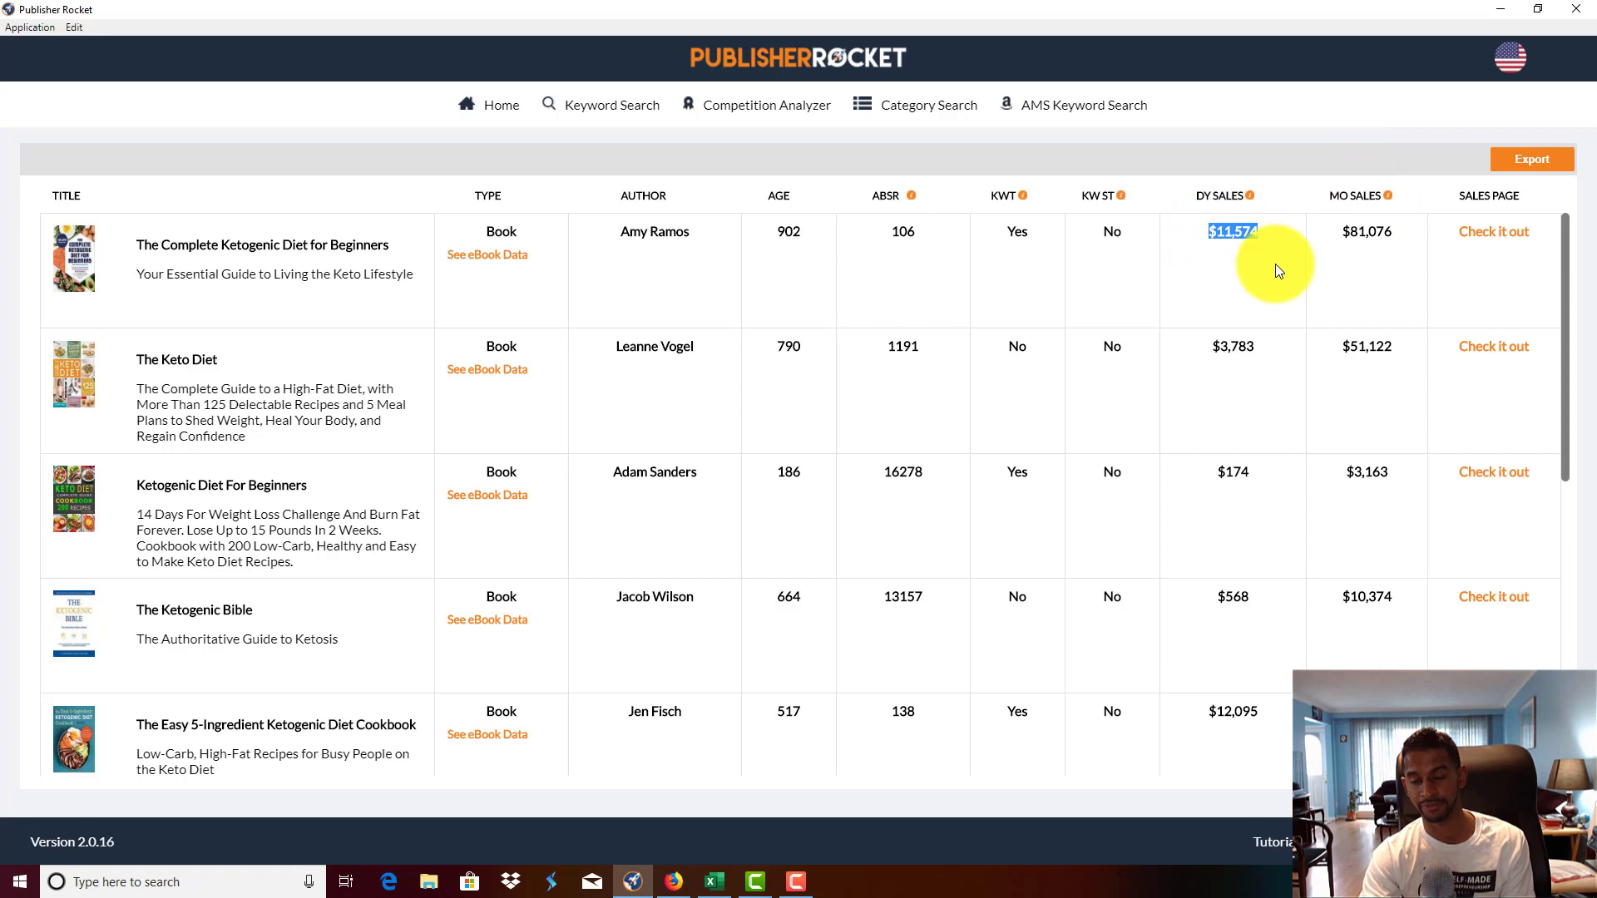
pyautogui.moveTo(1255, 200)
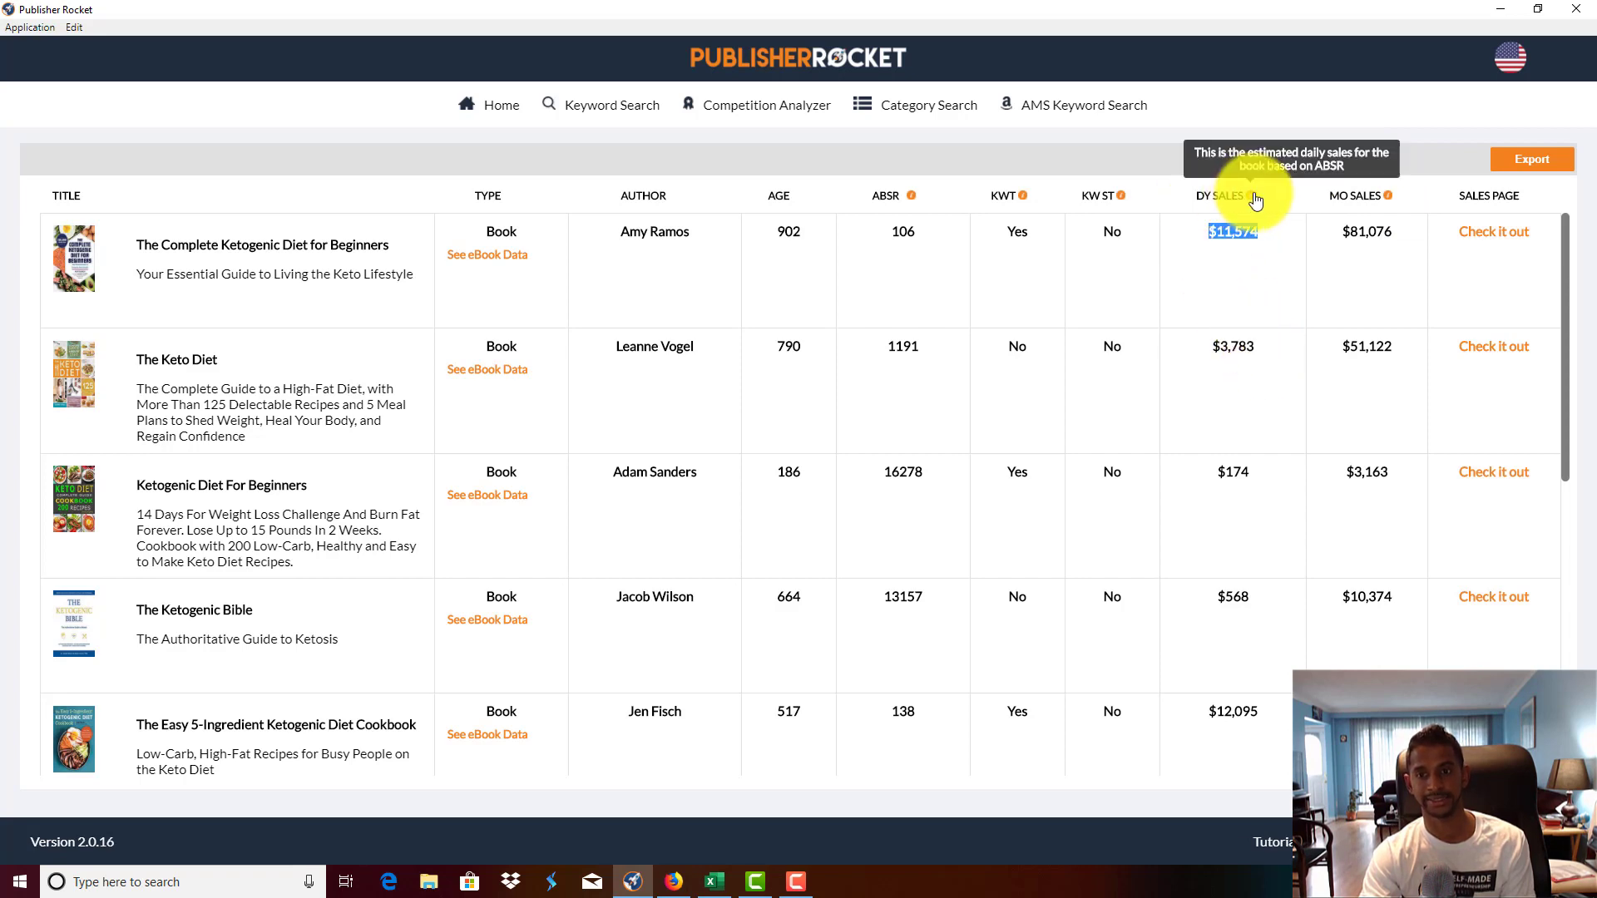
pyautogui.scroll(-5, 1246, 272)
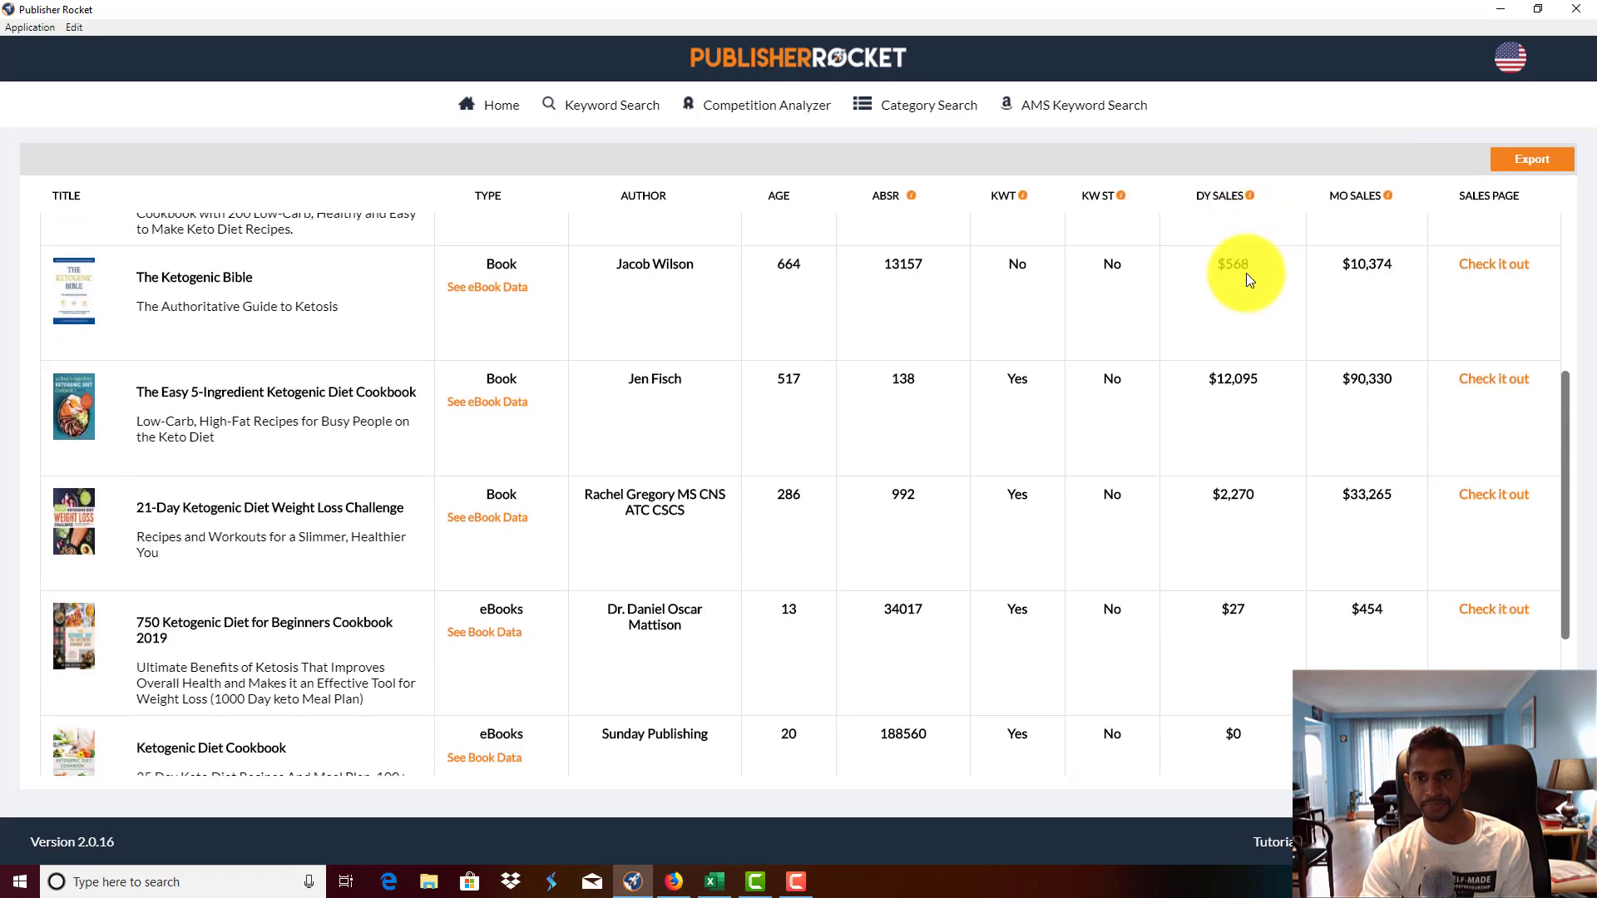
pyautogui.scroll(5, 1246, 291)
pyautogui.scroll(-5, 1239, 405)
pyautogui.scroll(-2, 1237, 429)
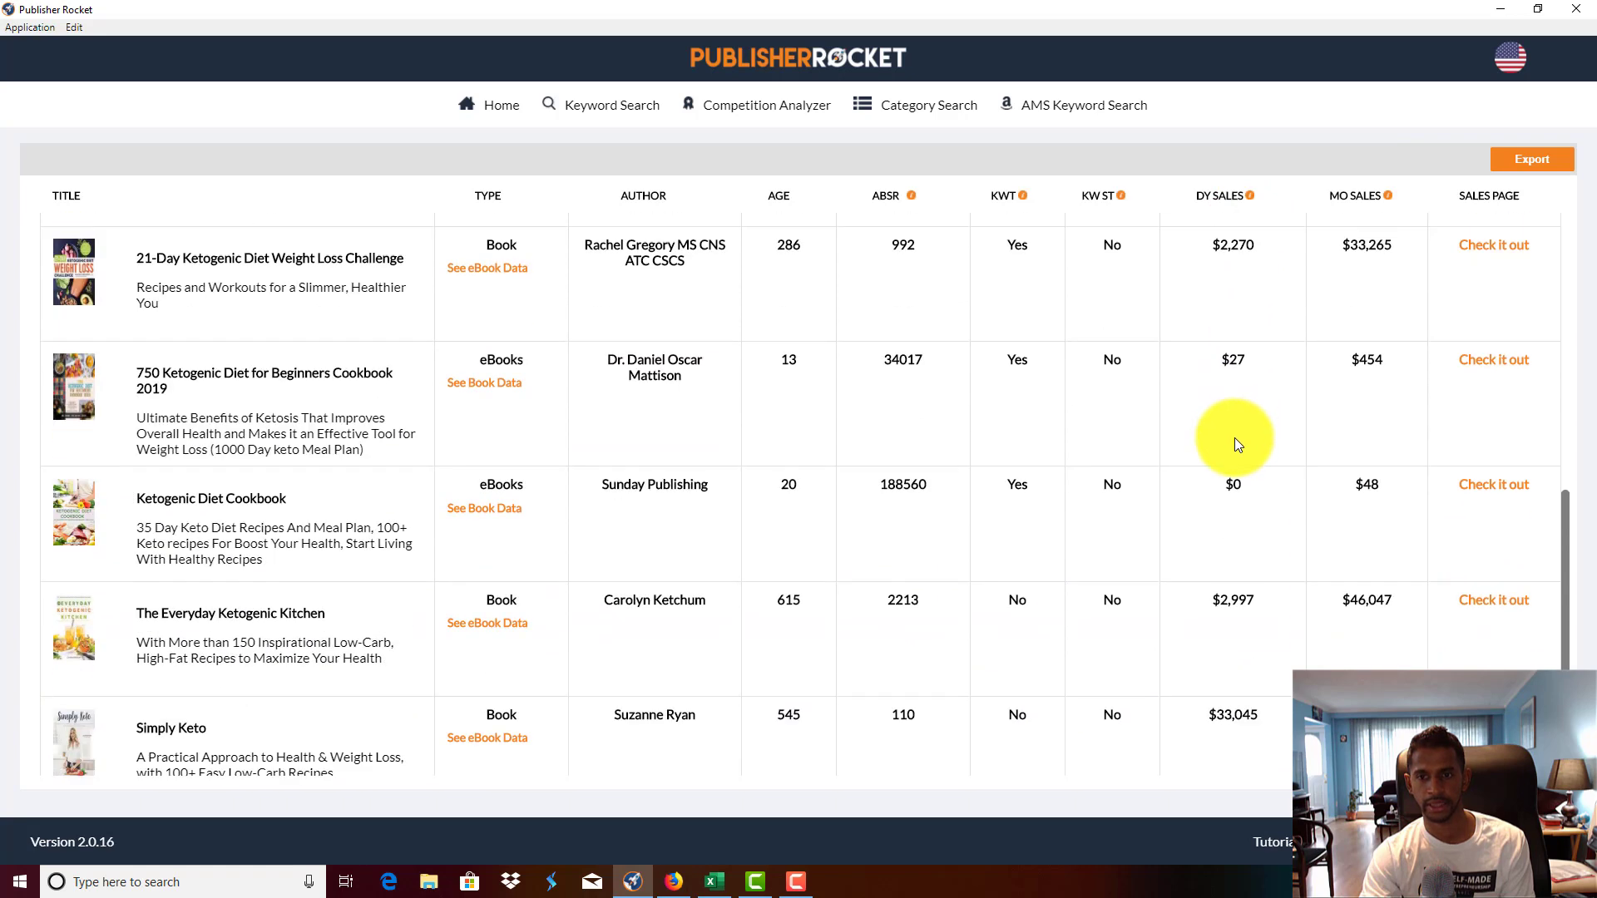
pyautogui.scroll(-1, 1235, 432)
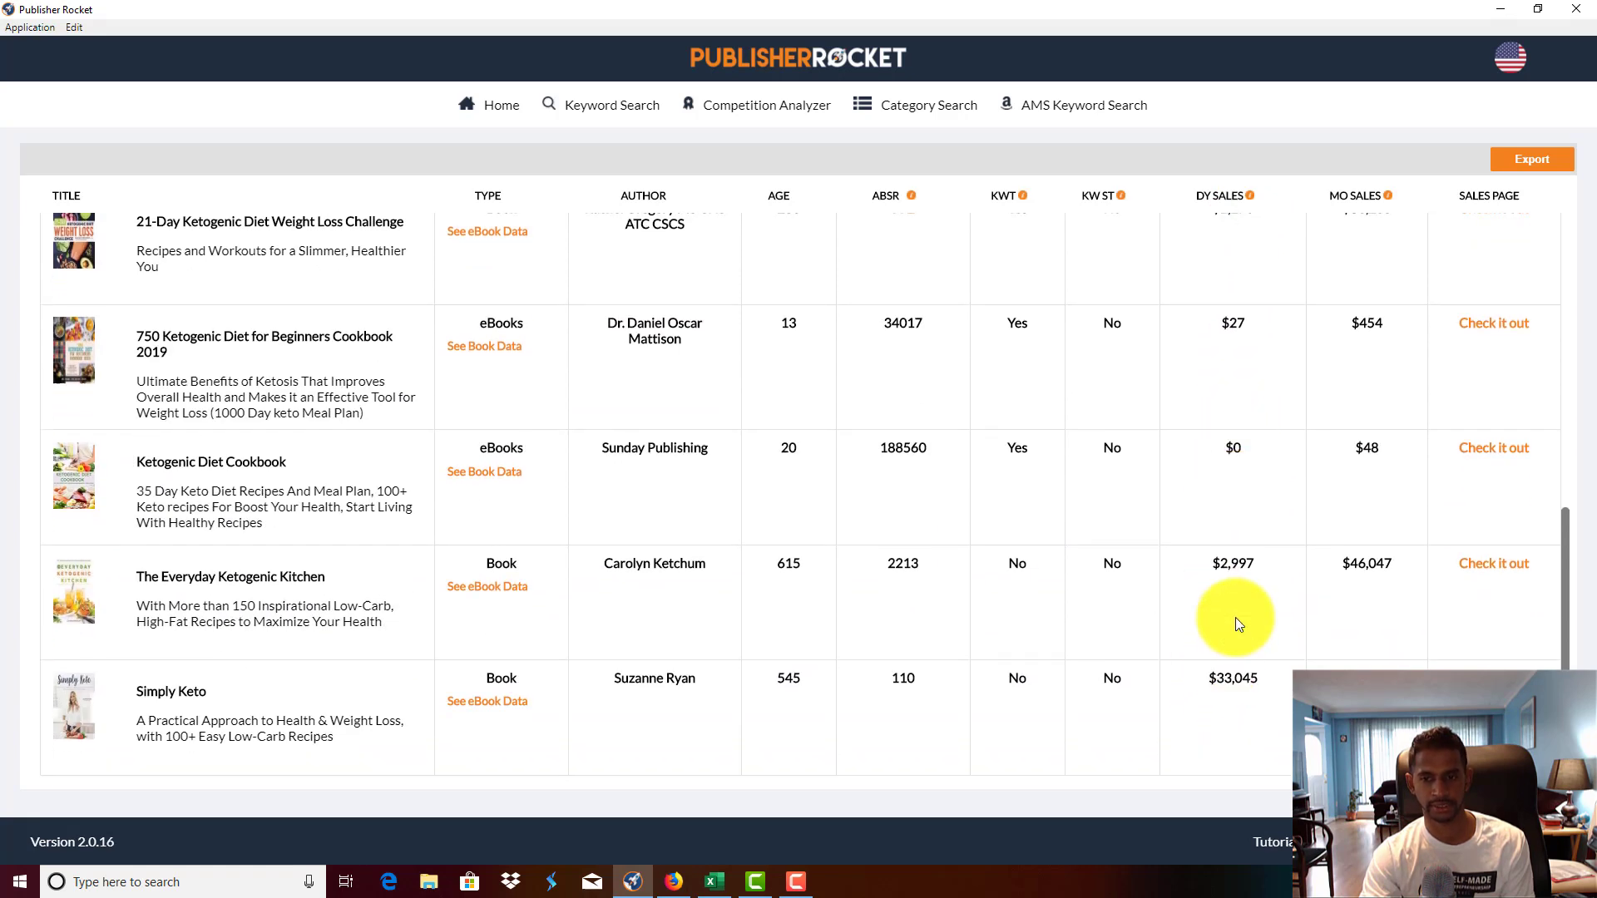
pyautogui.scroll(6, 1238, 620)
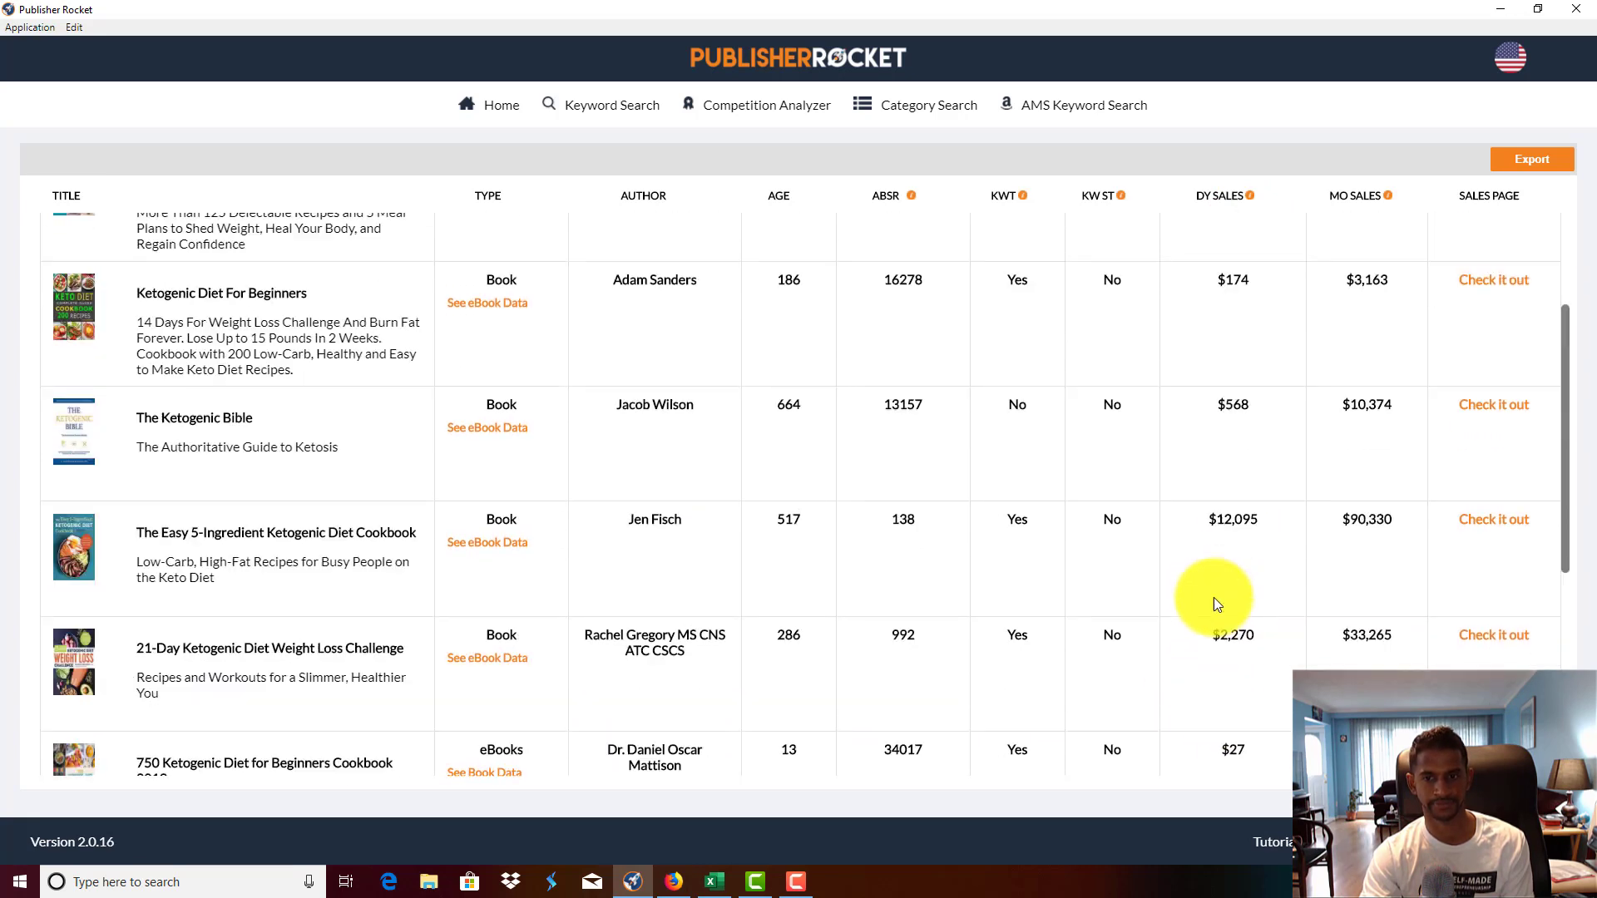
pyautogui.scroll(2, 1191, 581)
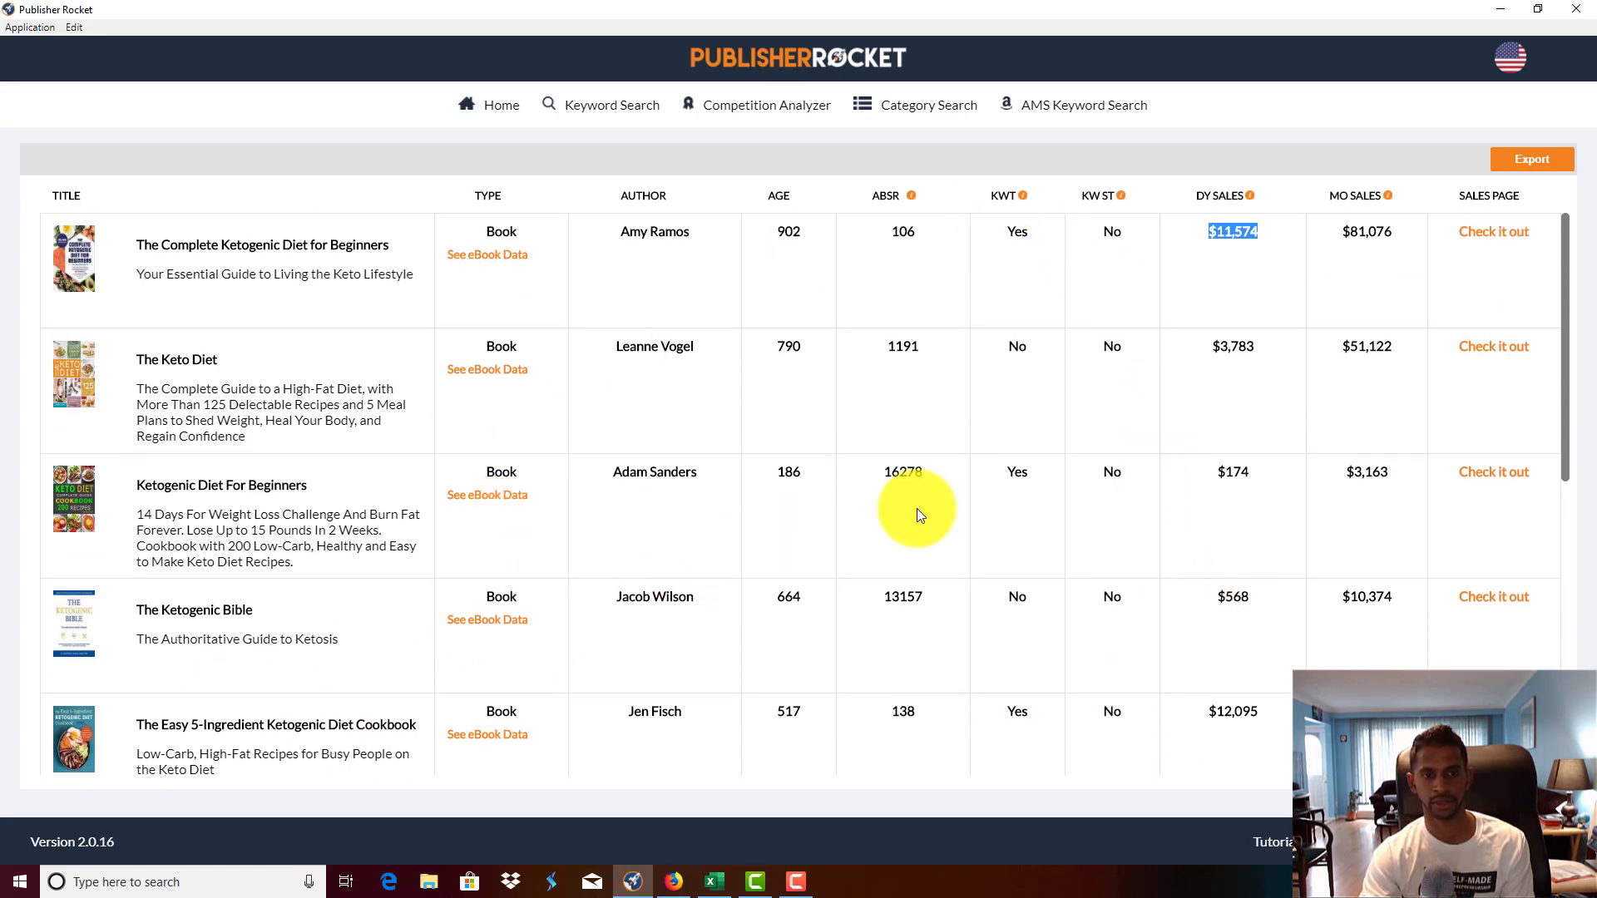
pyautogui.scroll(-4, 1228, 637)
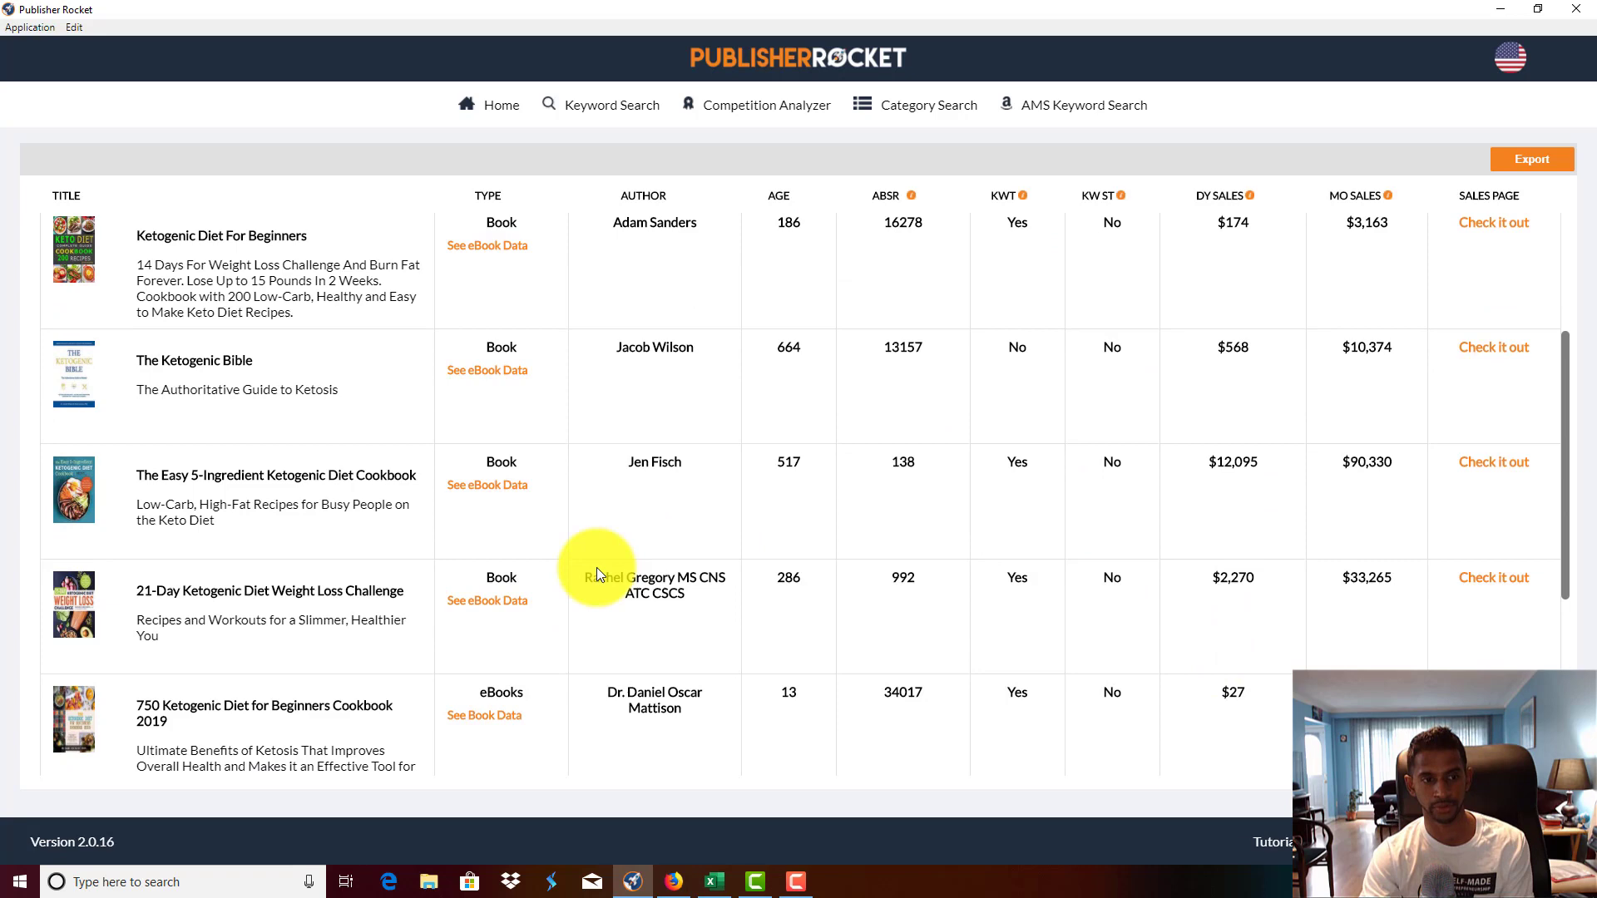
pyautogui.scroll(3, 596, 567)
pyautogui.scroll(-4, 915, 665)
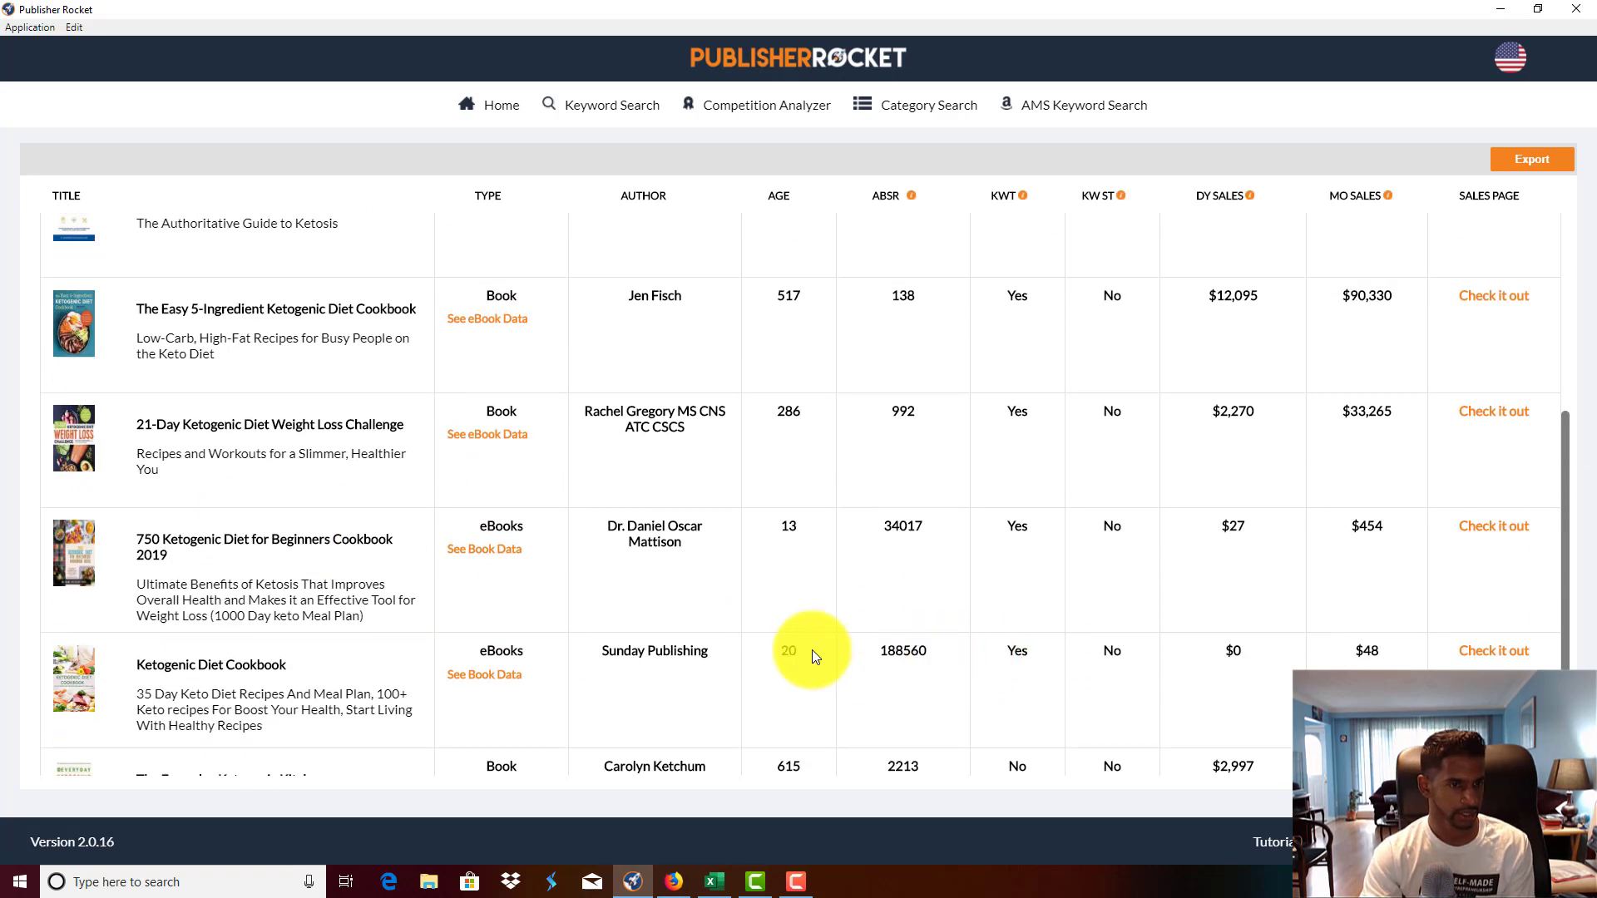
pyautogui.scroll(3, 649, 281)
# Run a Keyword Search for 'keto' from the Home page.
pyautogui.click(496, 106)
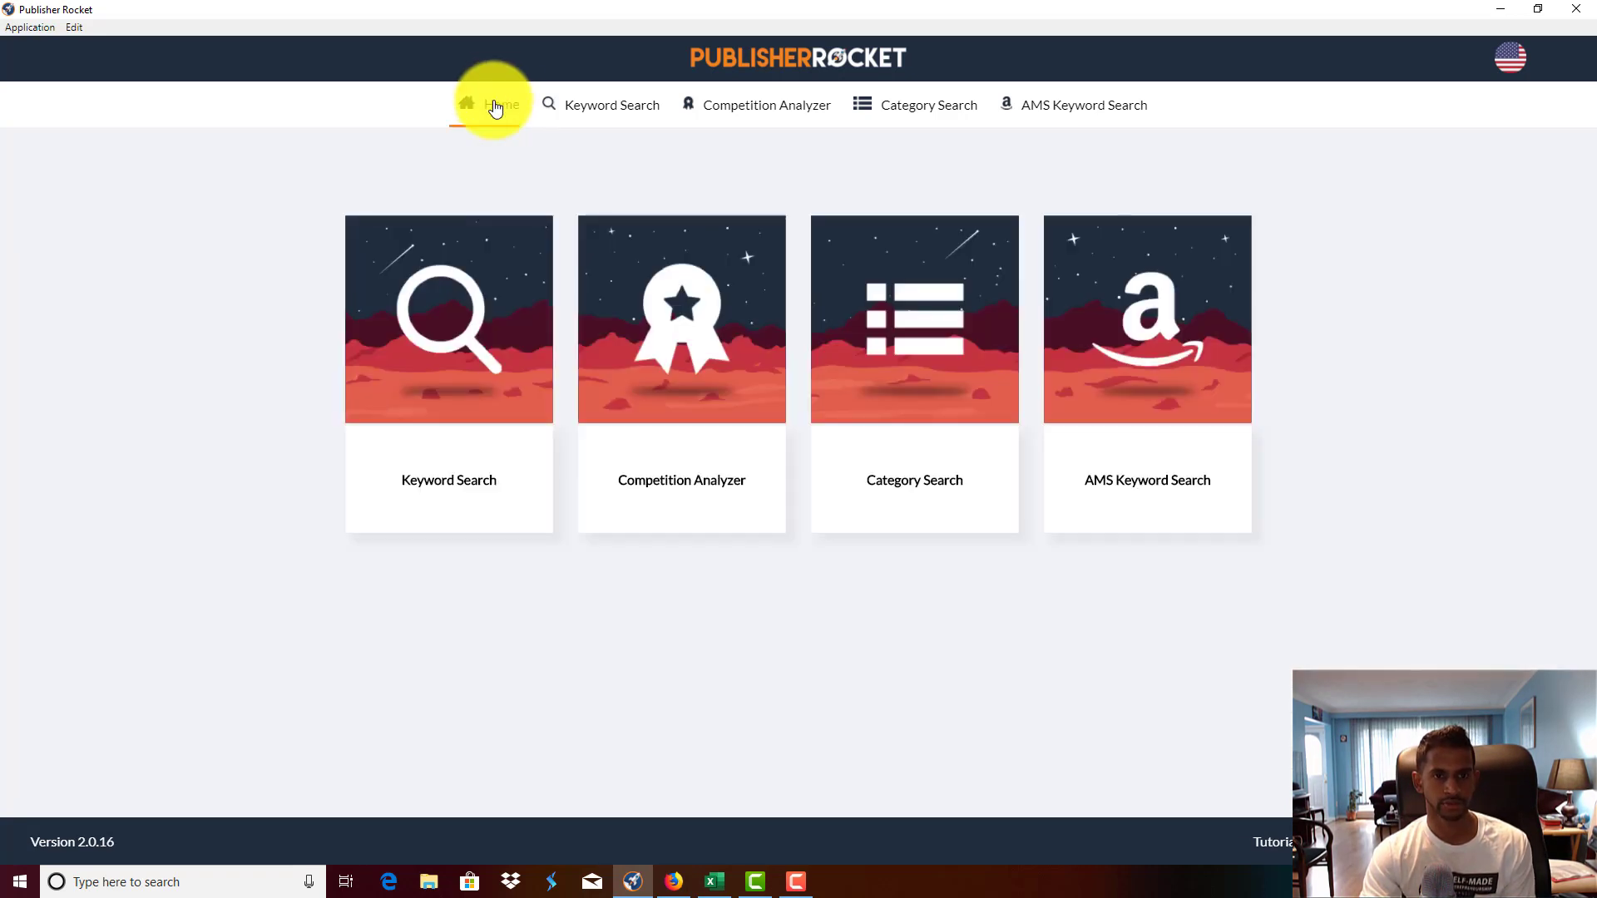
pyautogui.click(732, 503)
pyautogui.click(973, 292)
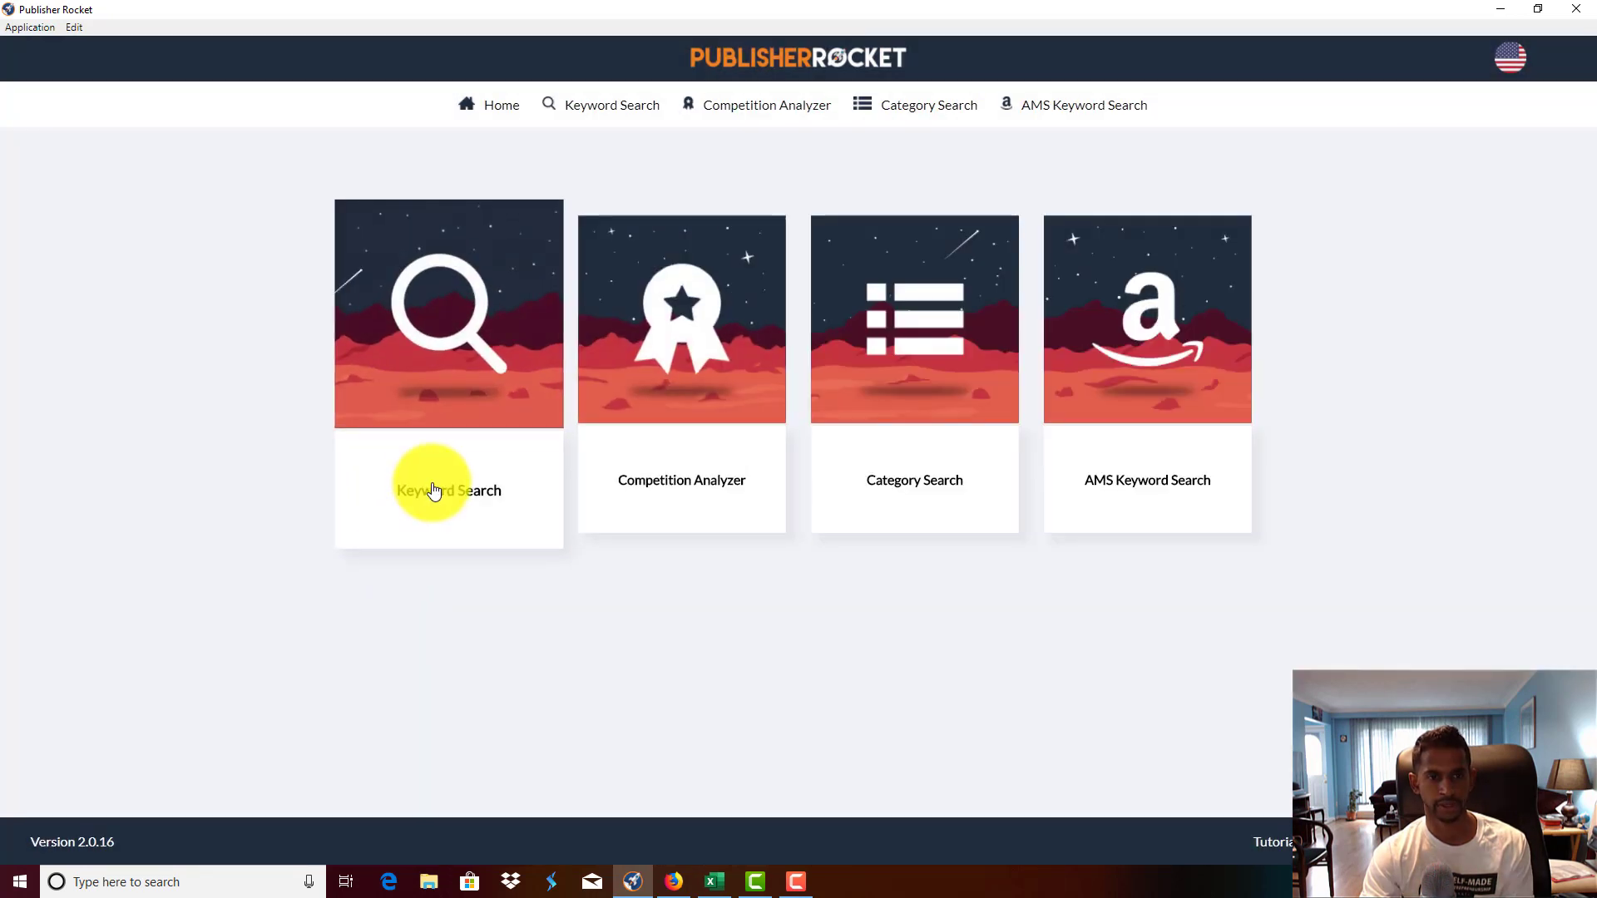
pyautogui.click(433, 491)
pyautogui.click(949, 533)
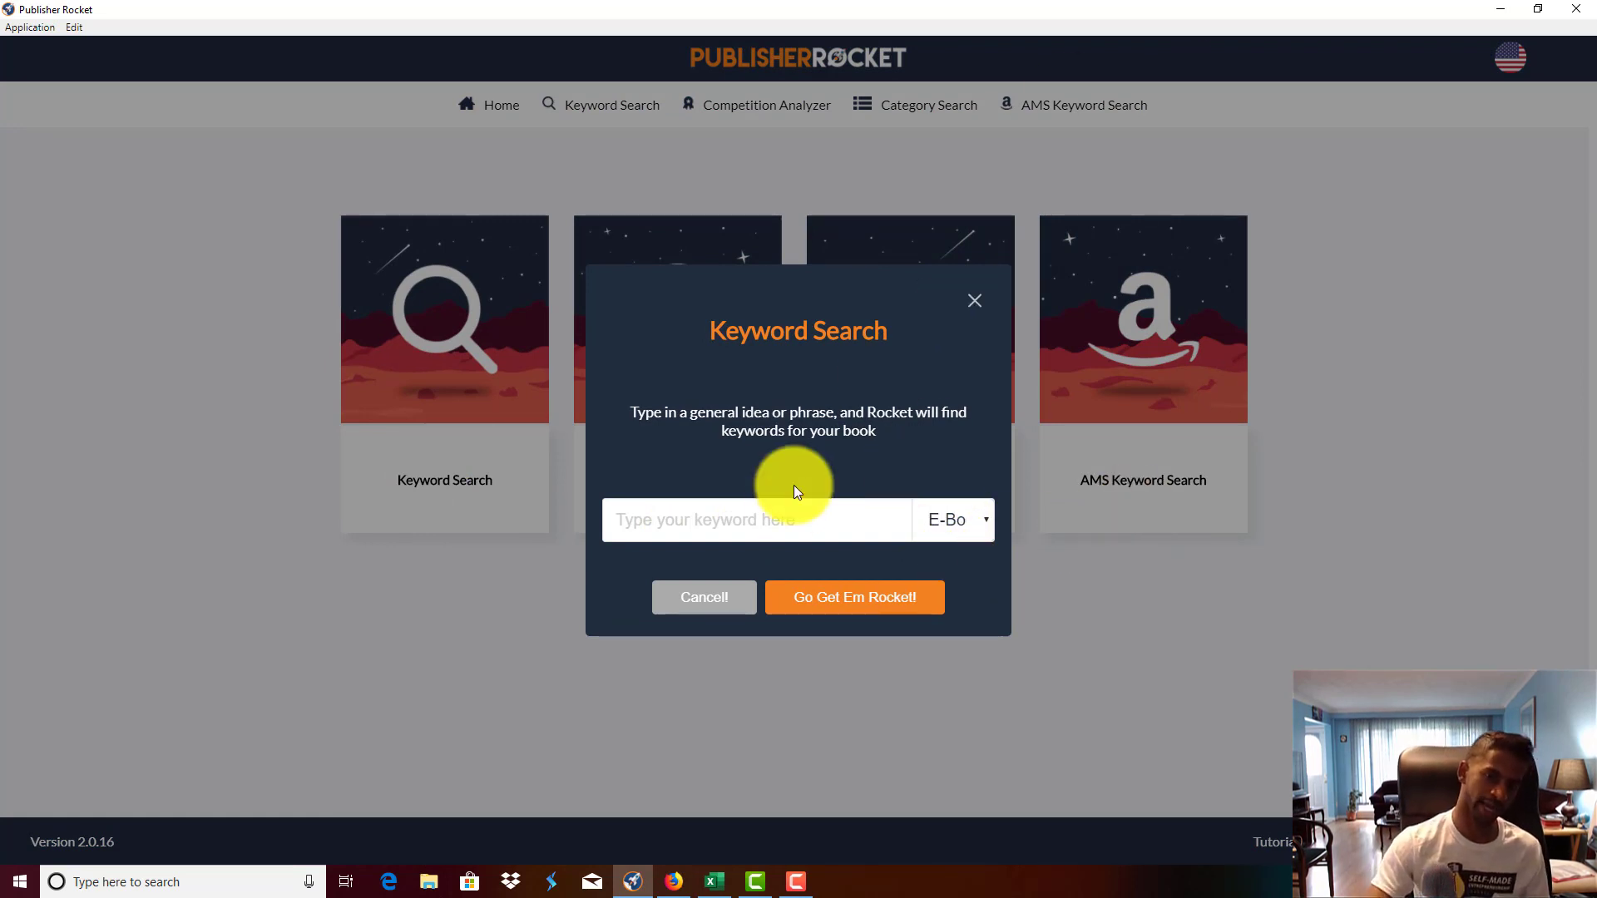
pyautogui.click(794, 507)
pyautogui.write('ketogenic')
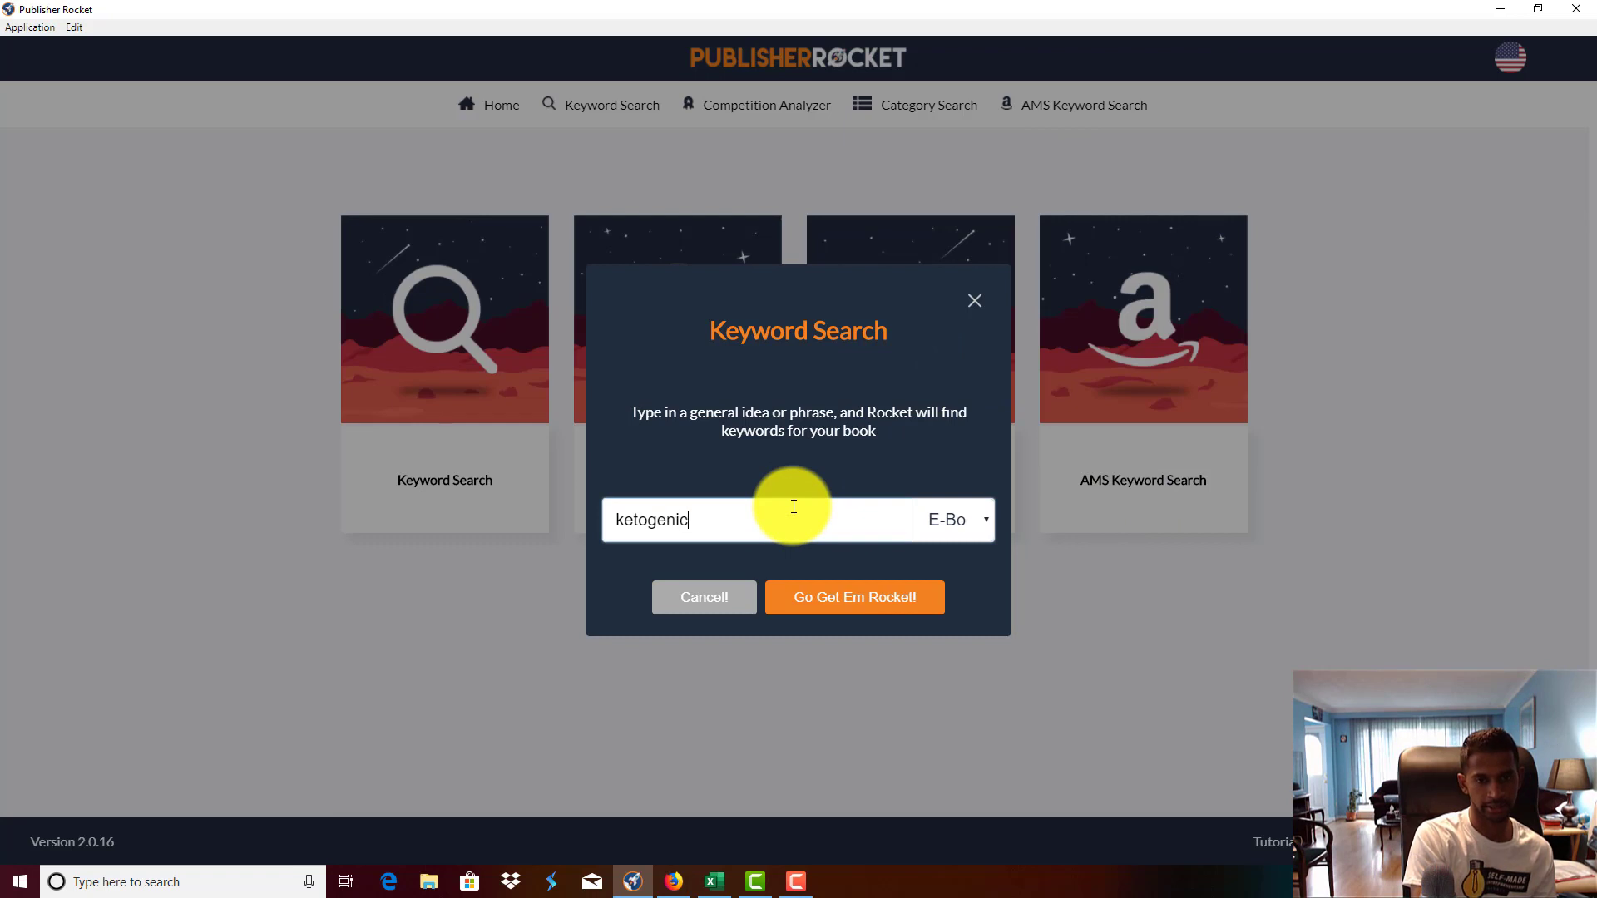
pyautogui.press('Return')
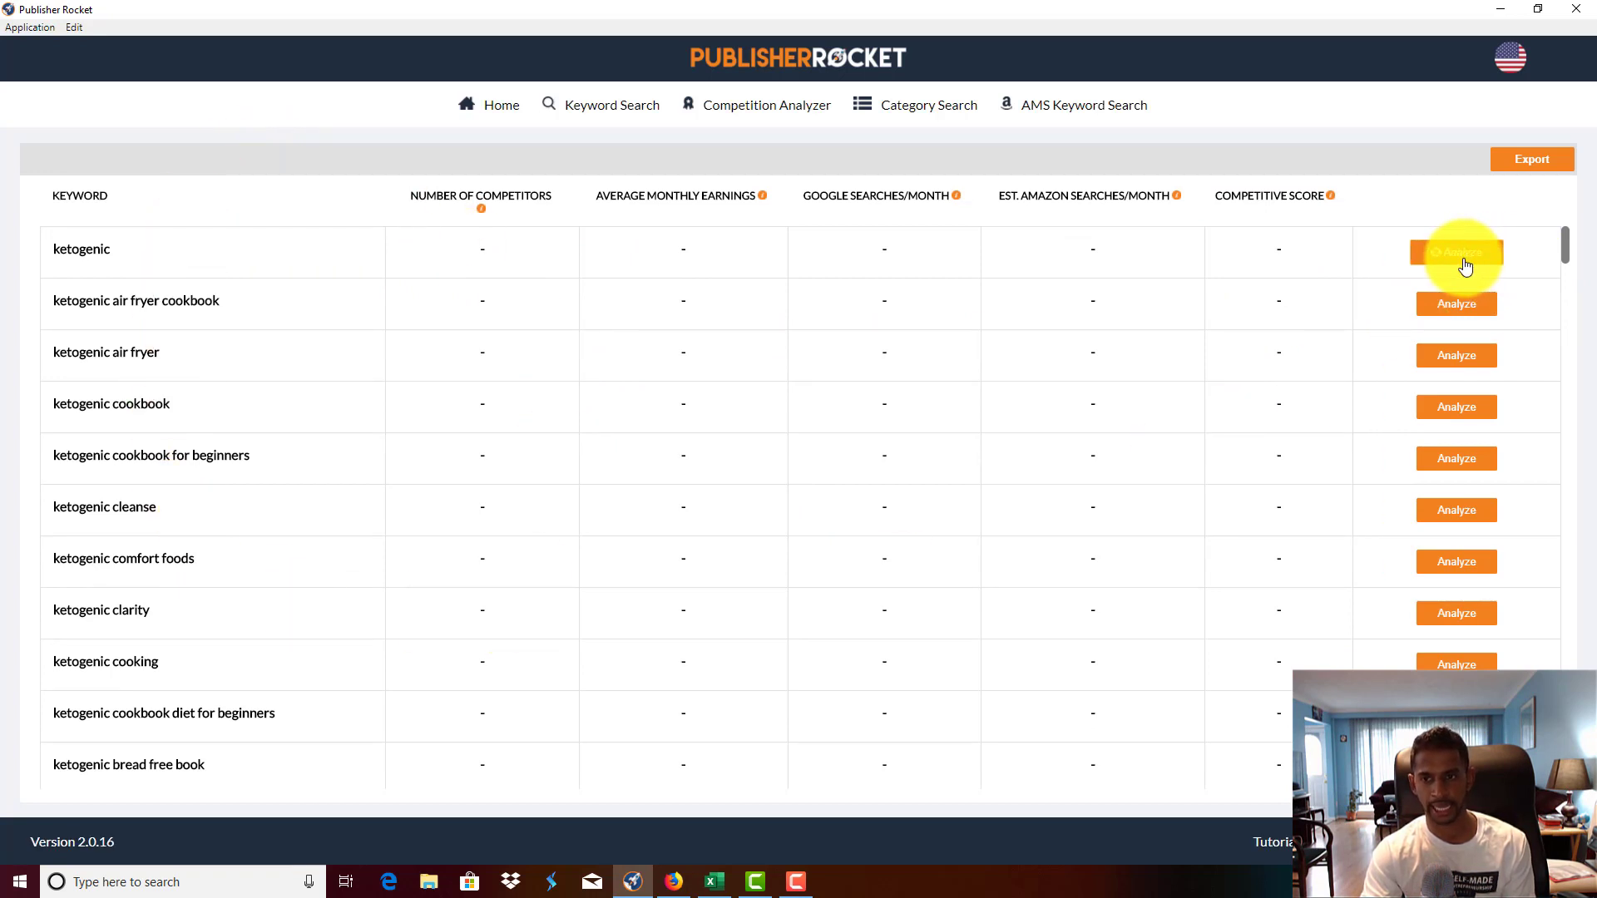
# Analyze competition for 'ketogenic air fryer cookbook' and 'ketogenic air fryer'.
pyautogui.scroll(-8, 422, 512)
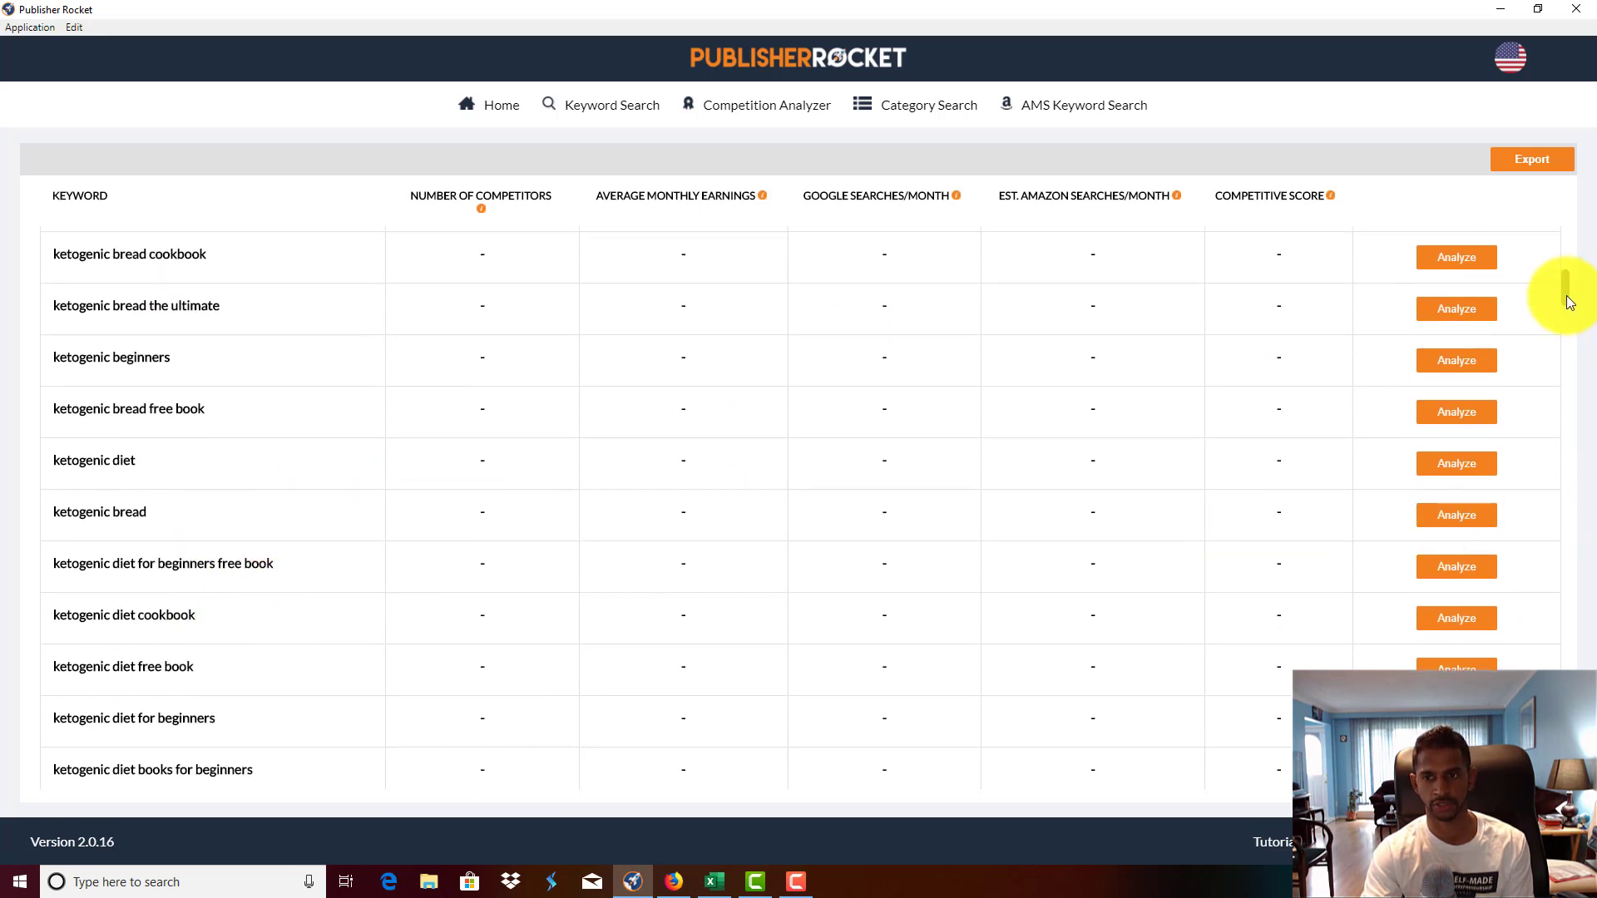
pyautogui.scroll(8, 1514, 299)
pyautogui.click(1469, 310)
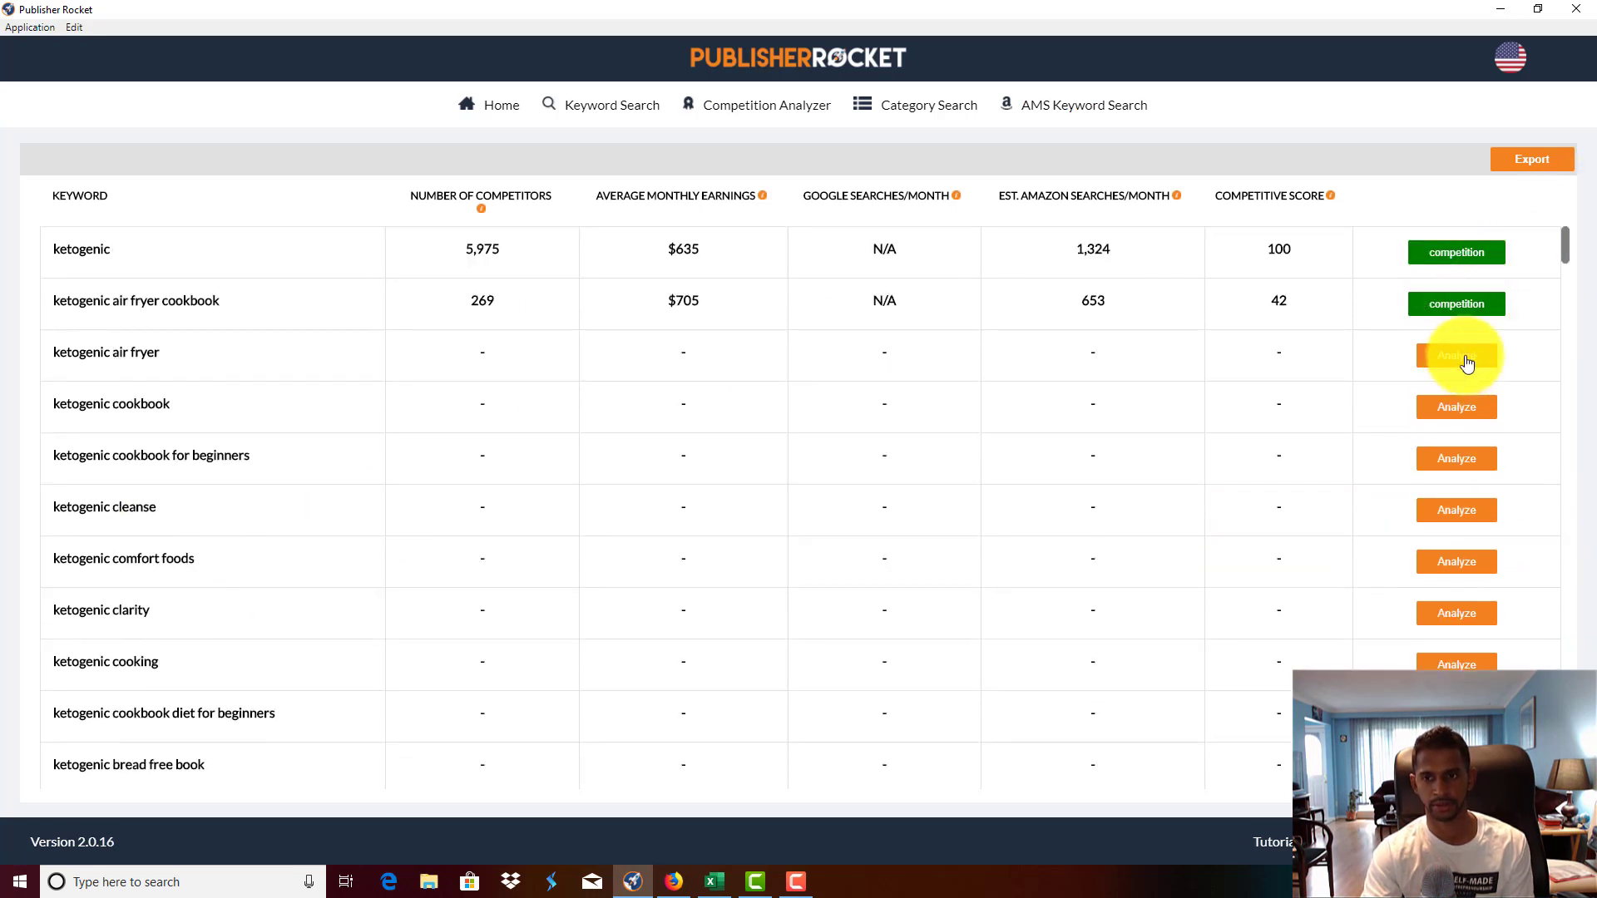
pyautogui.click(1462, 366)
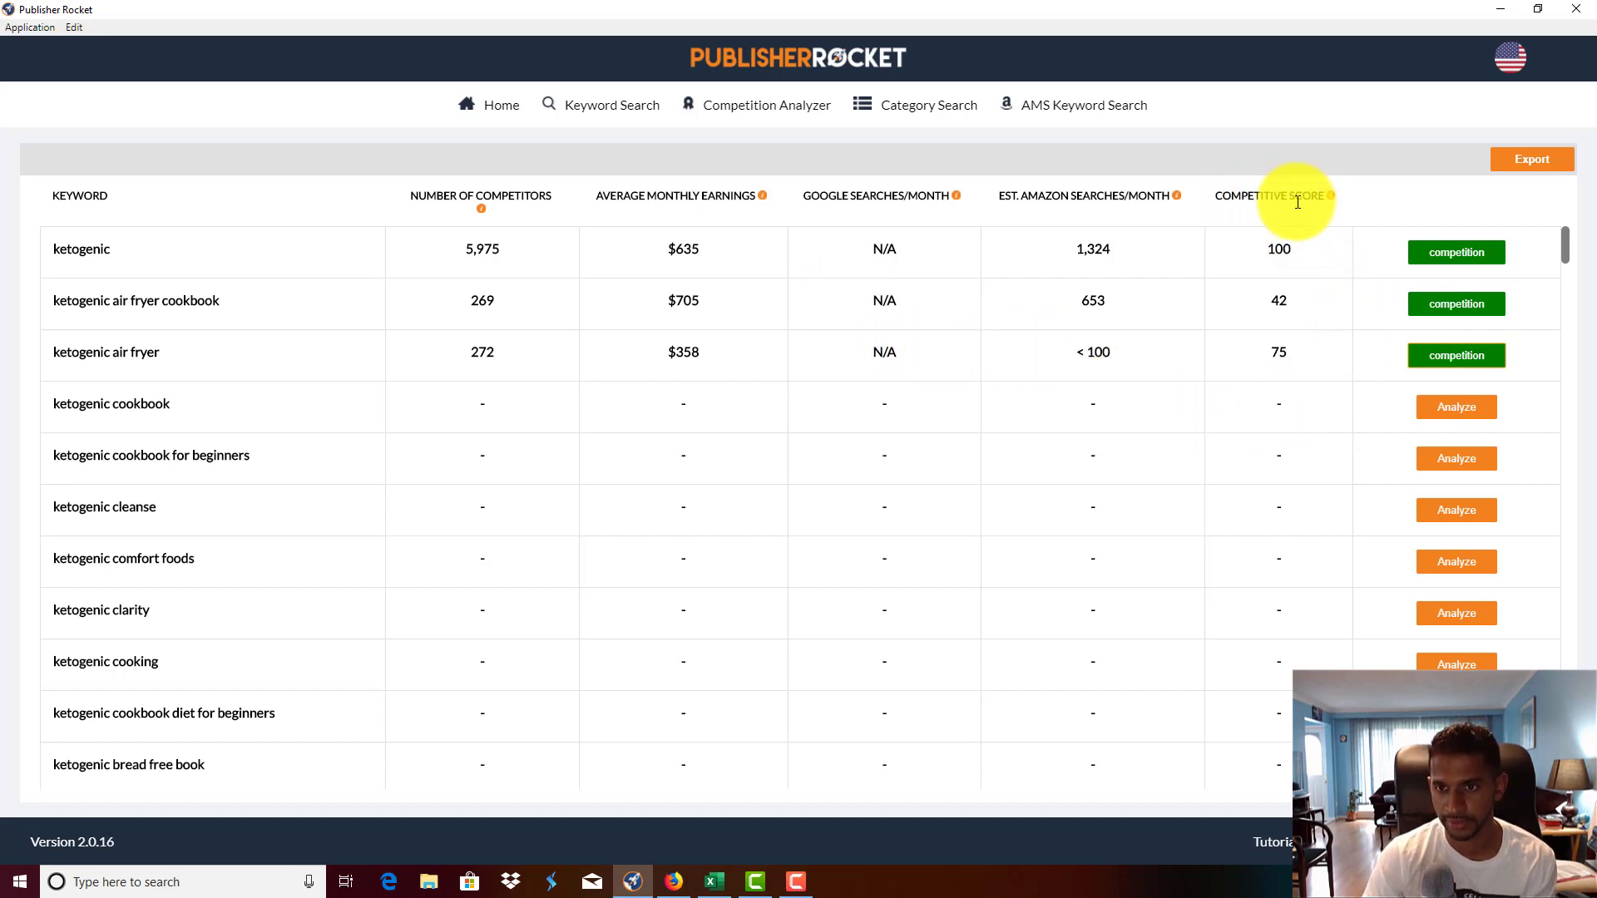
pyautogui.moveTo(1332, 197)
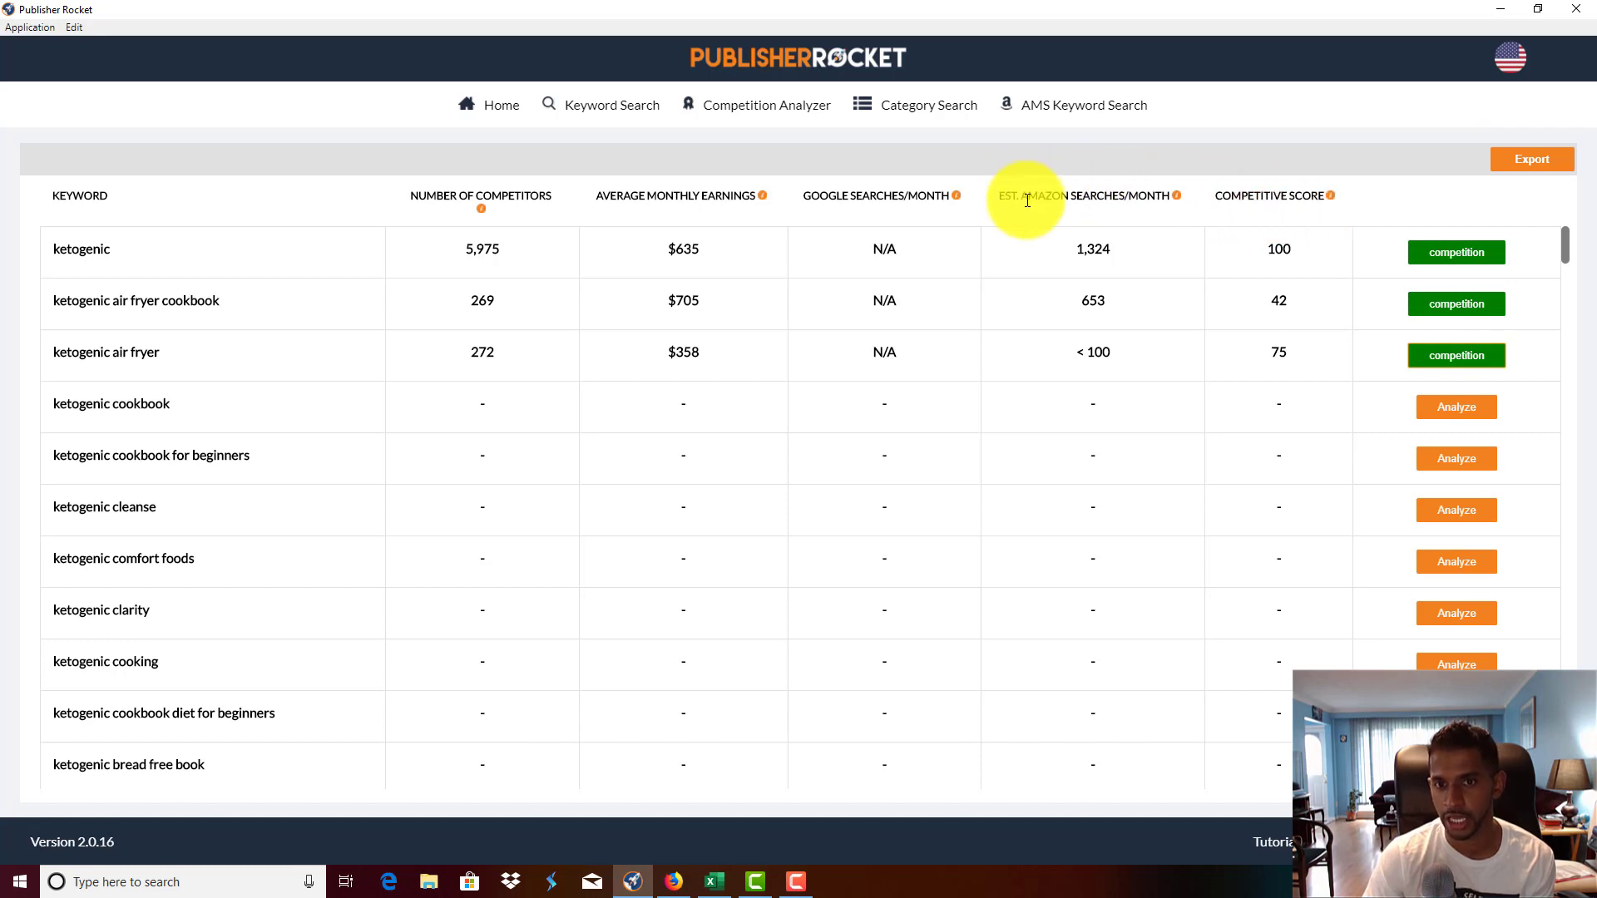
pyautogui.moveTo(1035, 196); pyautogui.dragTo(1165, 196)
pyautogui.click(1075, 248)
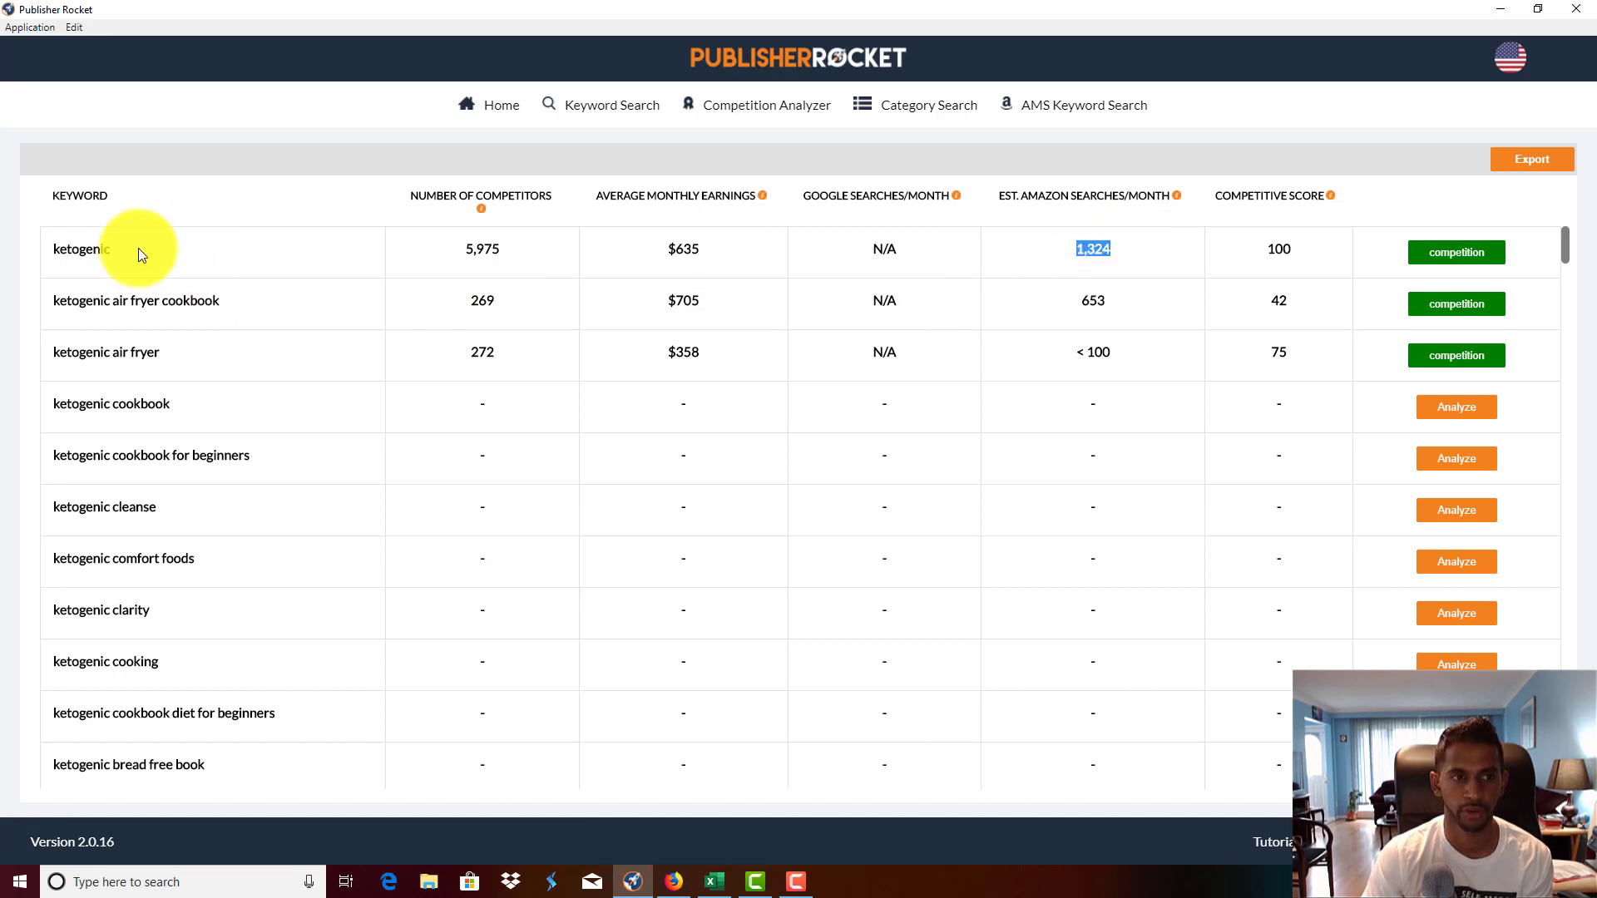
pyautogui.doubleClick(75, 249)
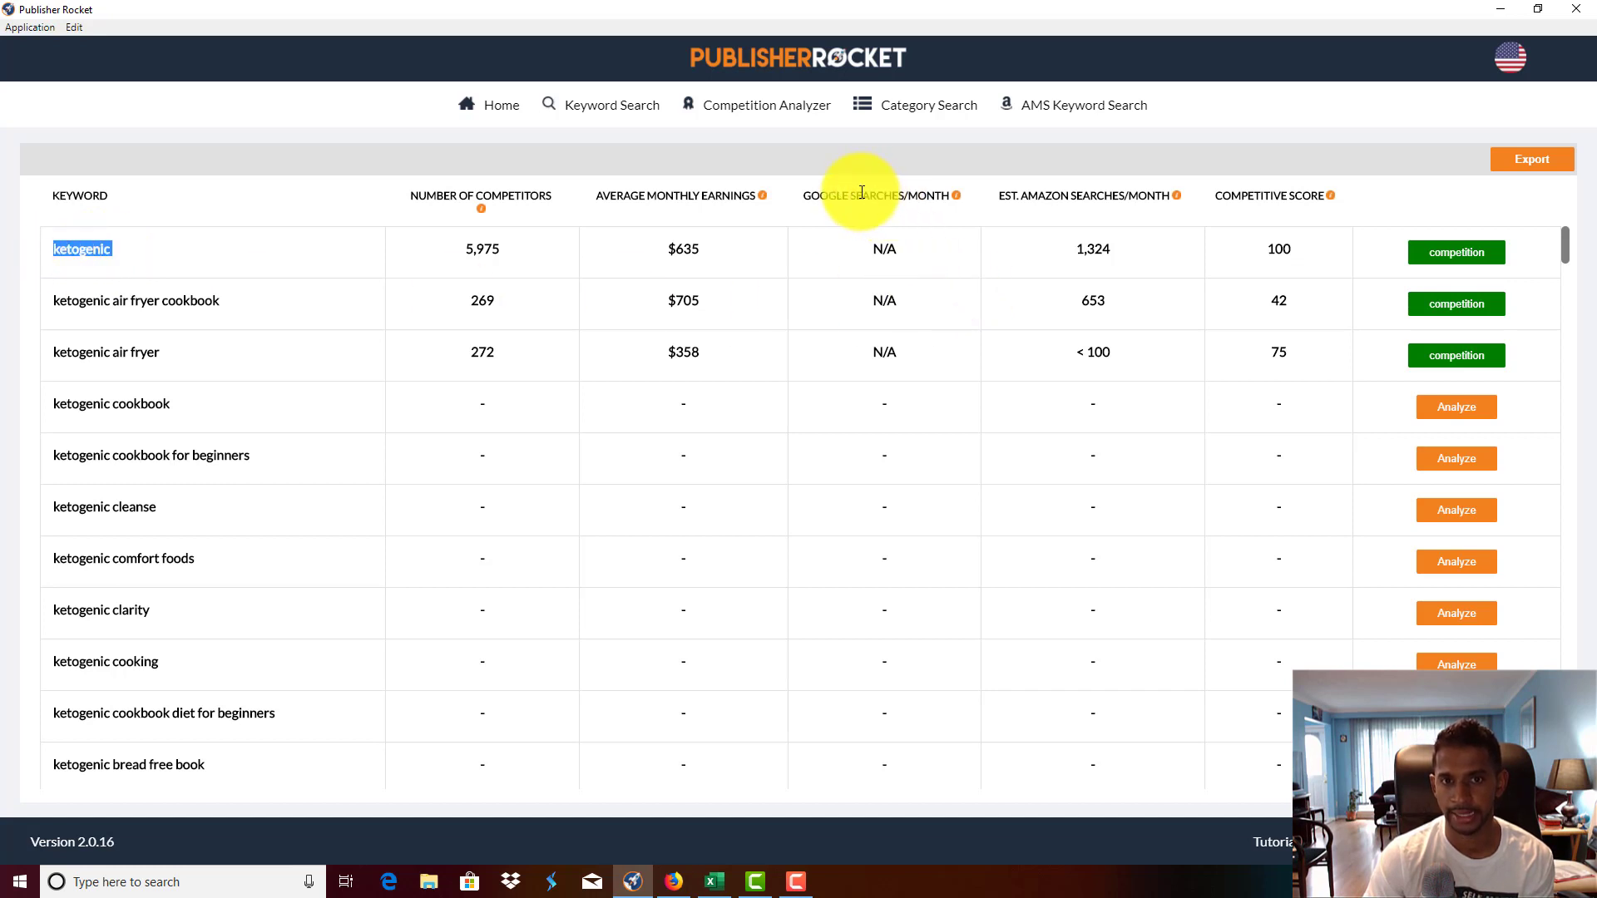
pyautogui.moveTo(855, 189); pyautogui.dragTo(934, 195)
pyautogui.moveTo(898, 250); pyautogui.dragTo(864, 252)
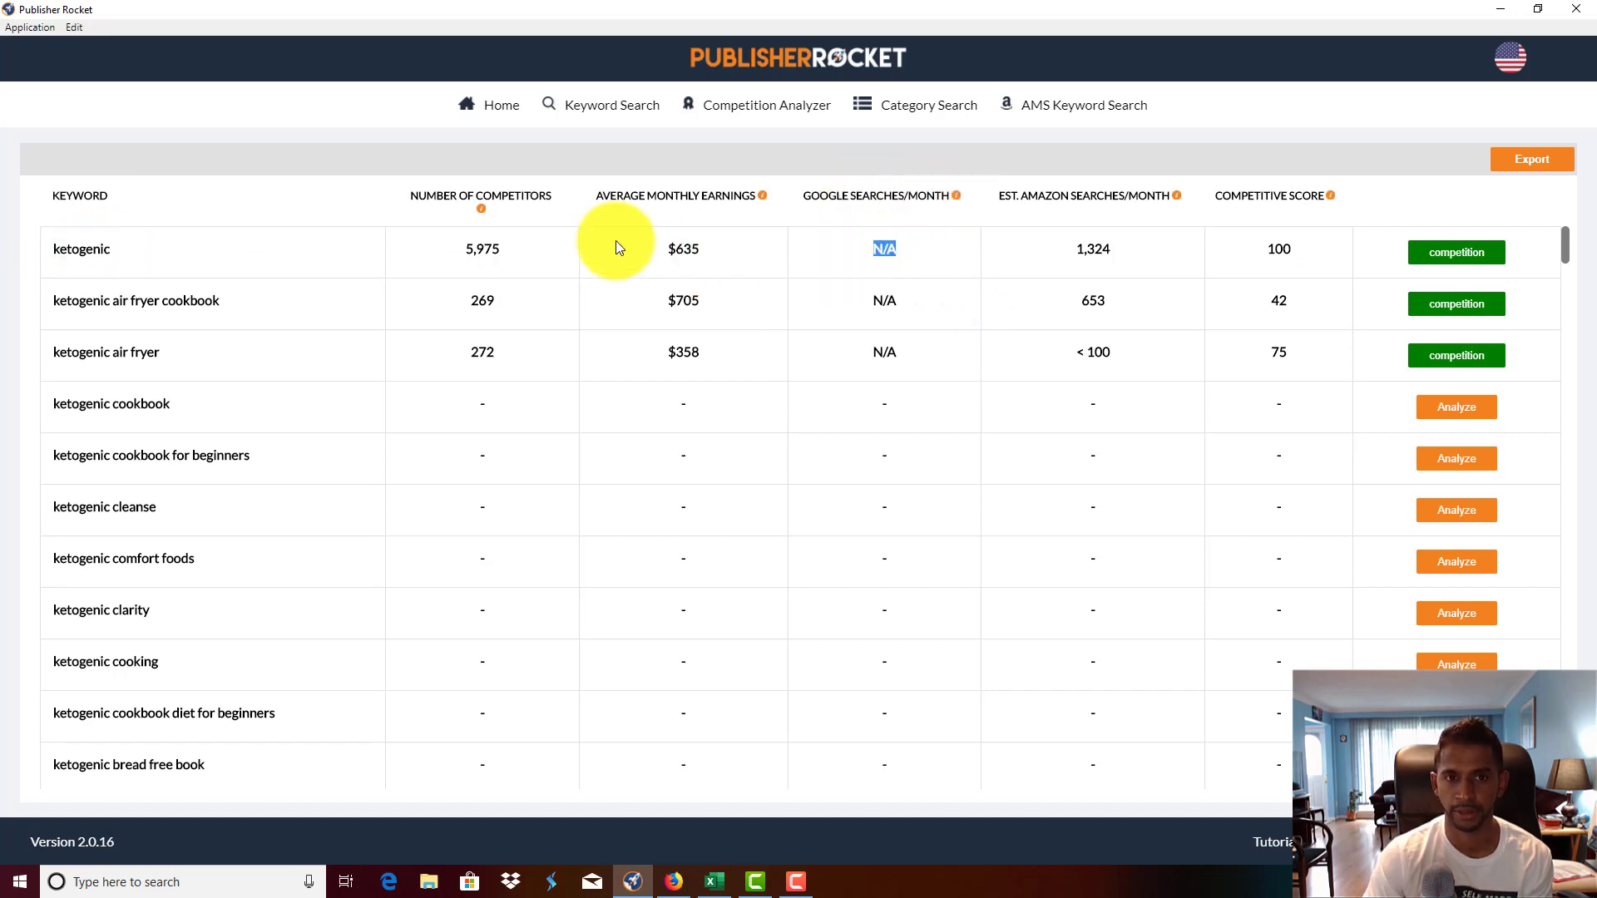
pyautogui.moveTo(641, 194); pyautogui.dragTo(730, 197)
pyautogui.moveTo(669, 249); pyautogui.dragTo(721, 257)
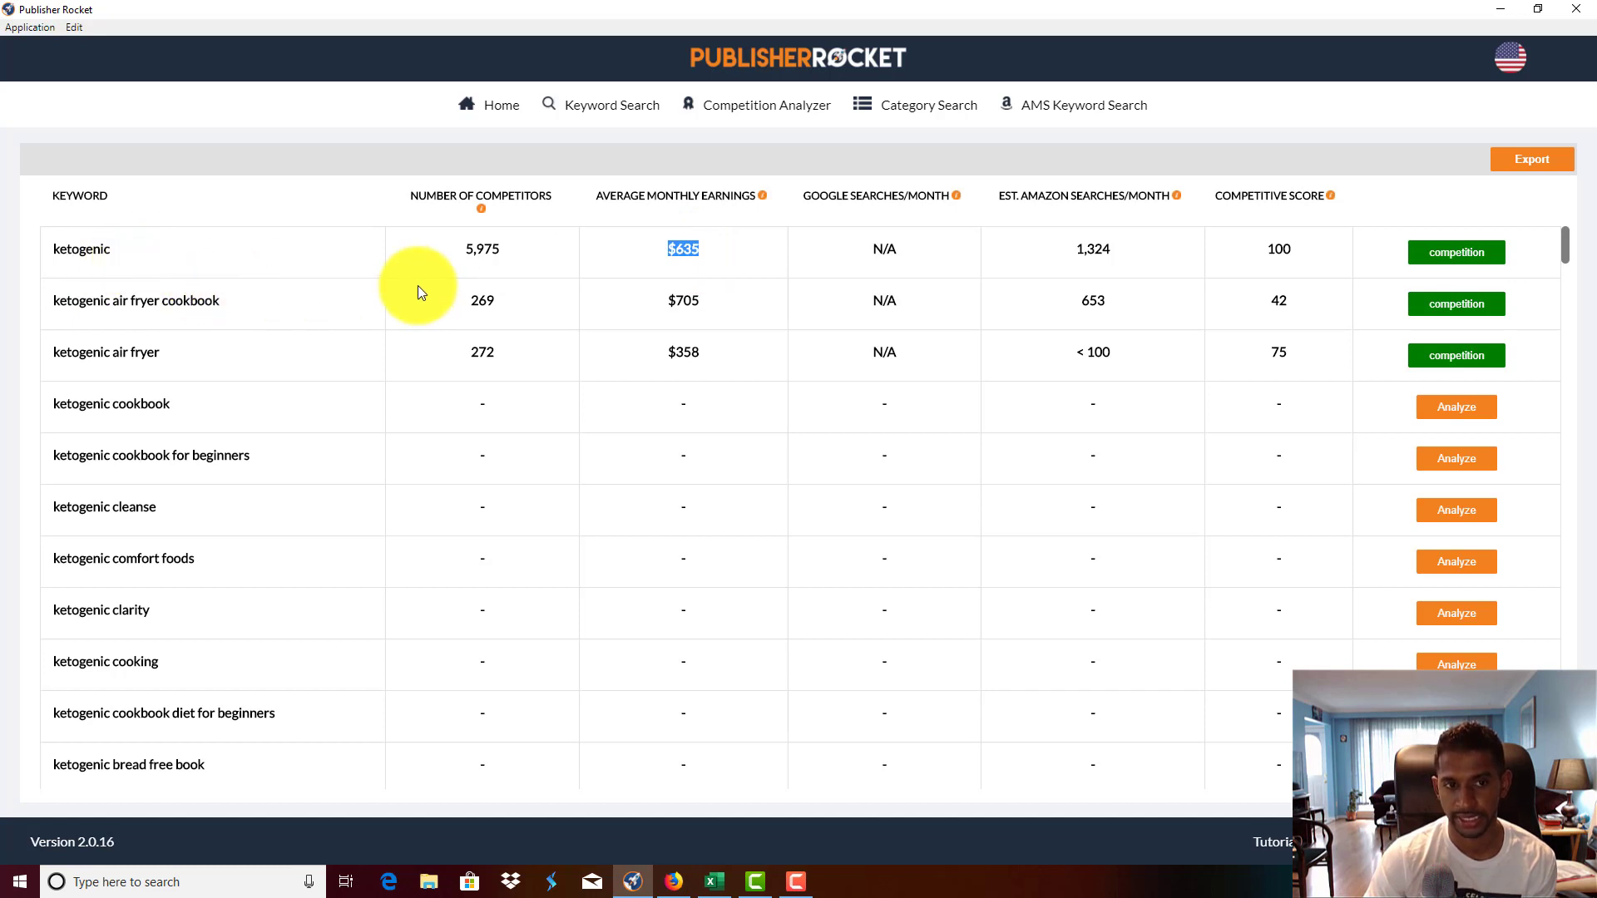
pyautogui.moveTo(499, 246); pyautogui.dragTo(529, 197)
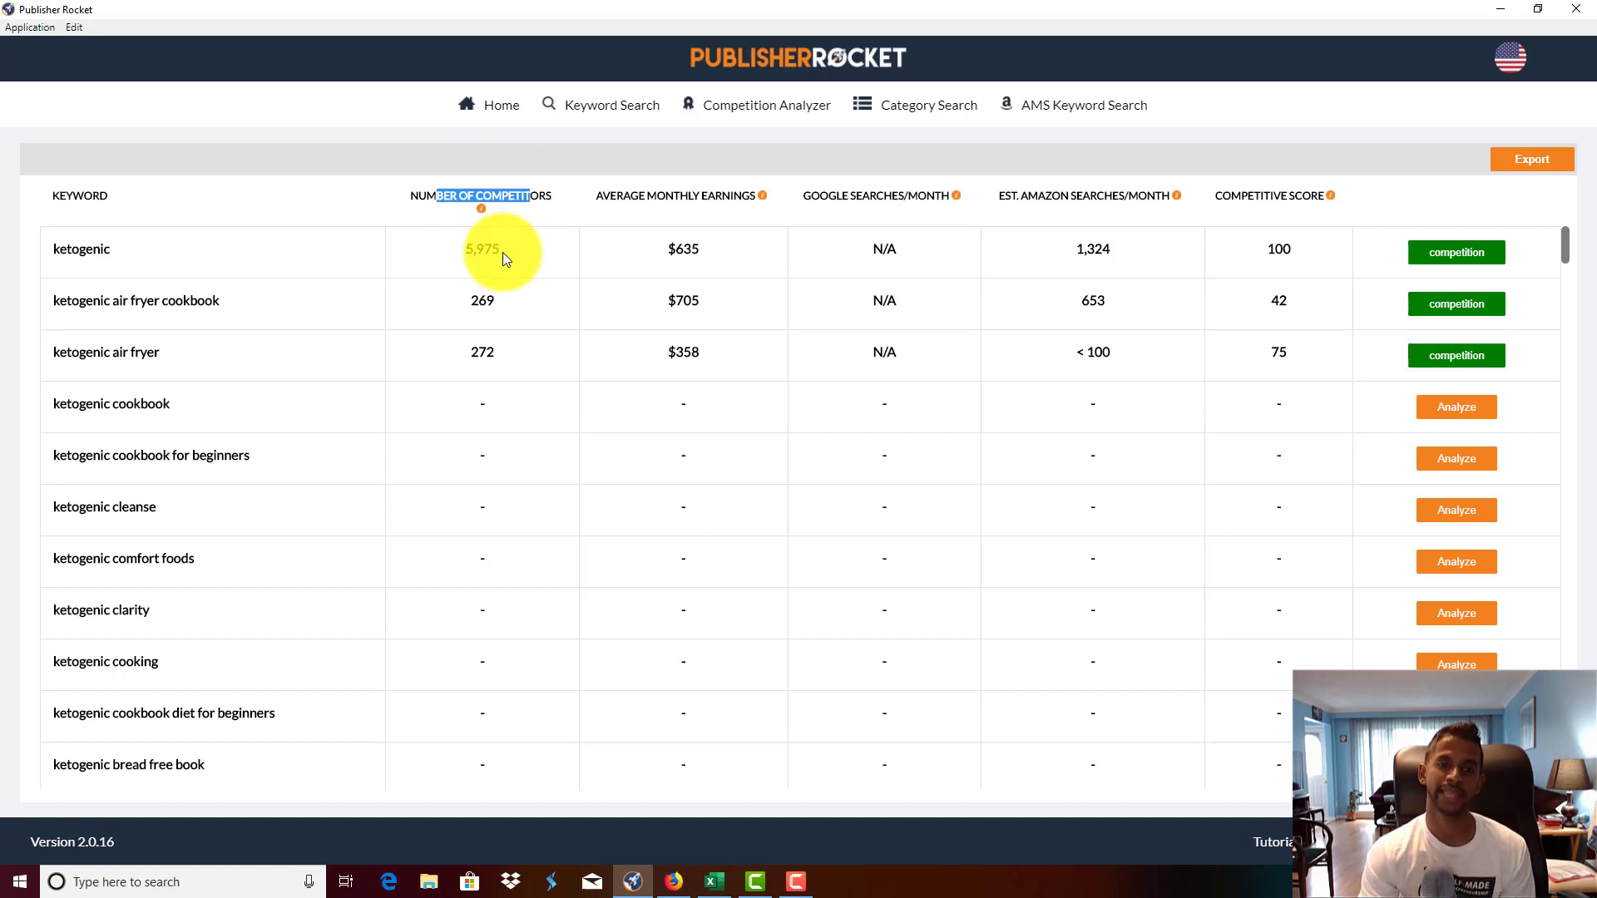
pyautogui.moveTo(511, 251); pyautogui.dragTo(446, 253)
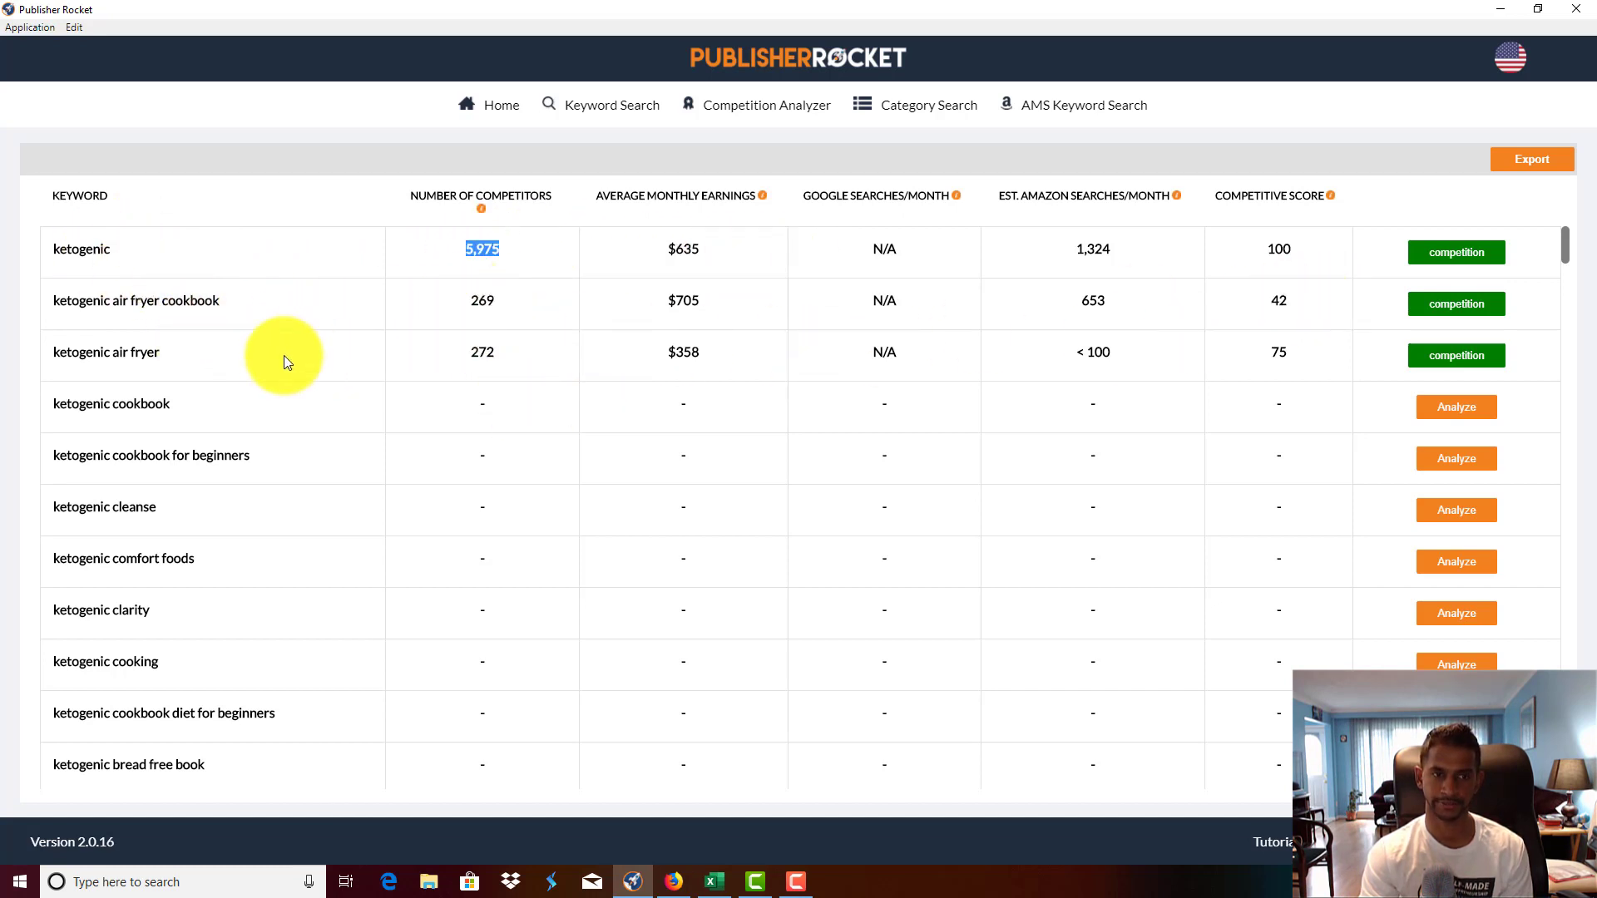
pyautogui.scroll(-3, 271, 627)
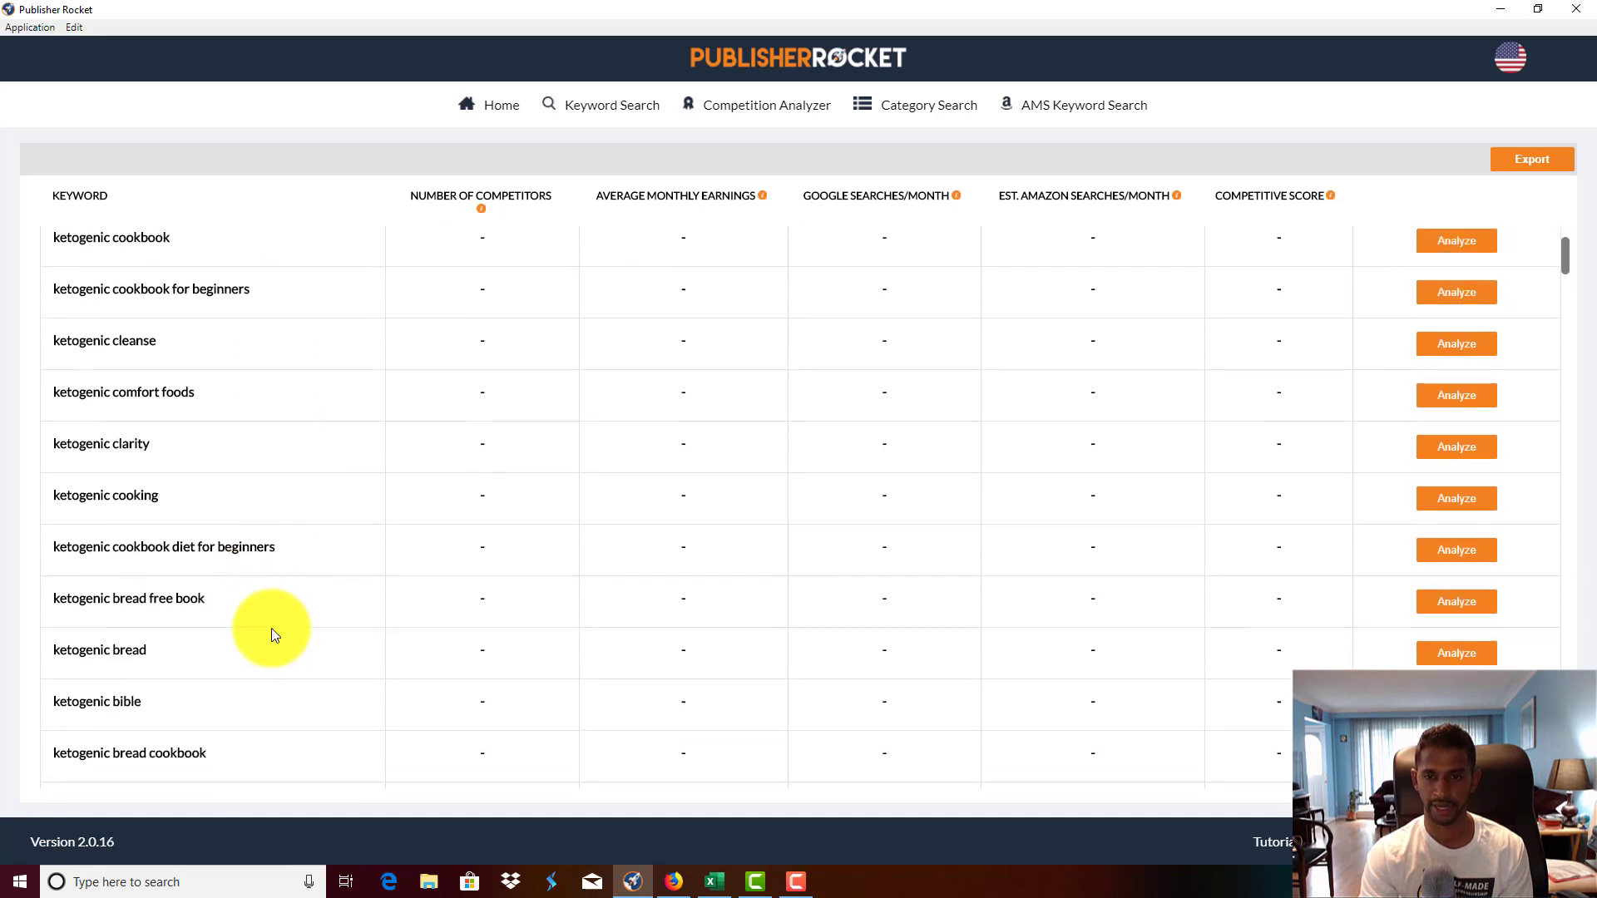
pyautogui.scroll(3, 271, 627)
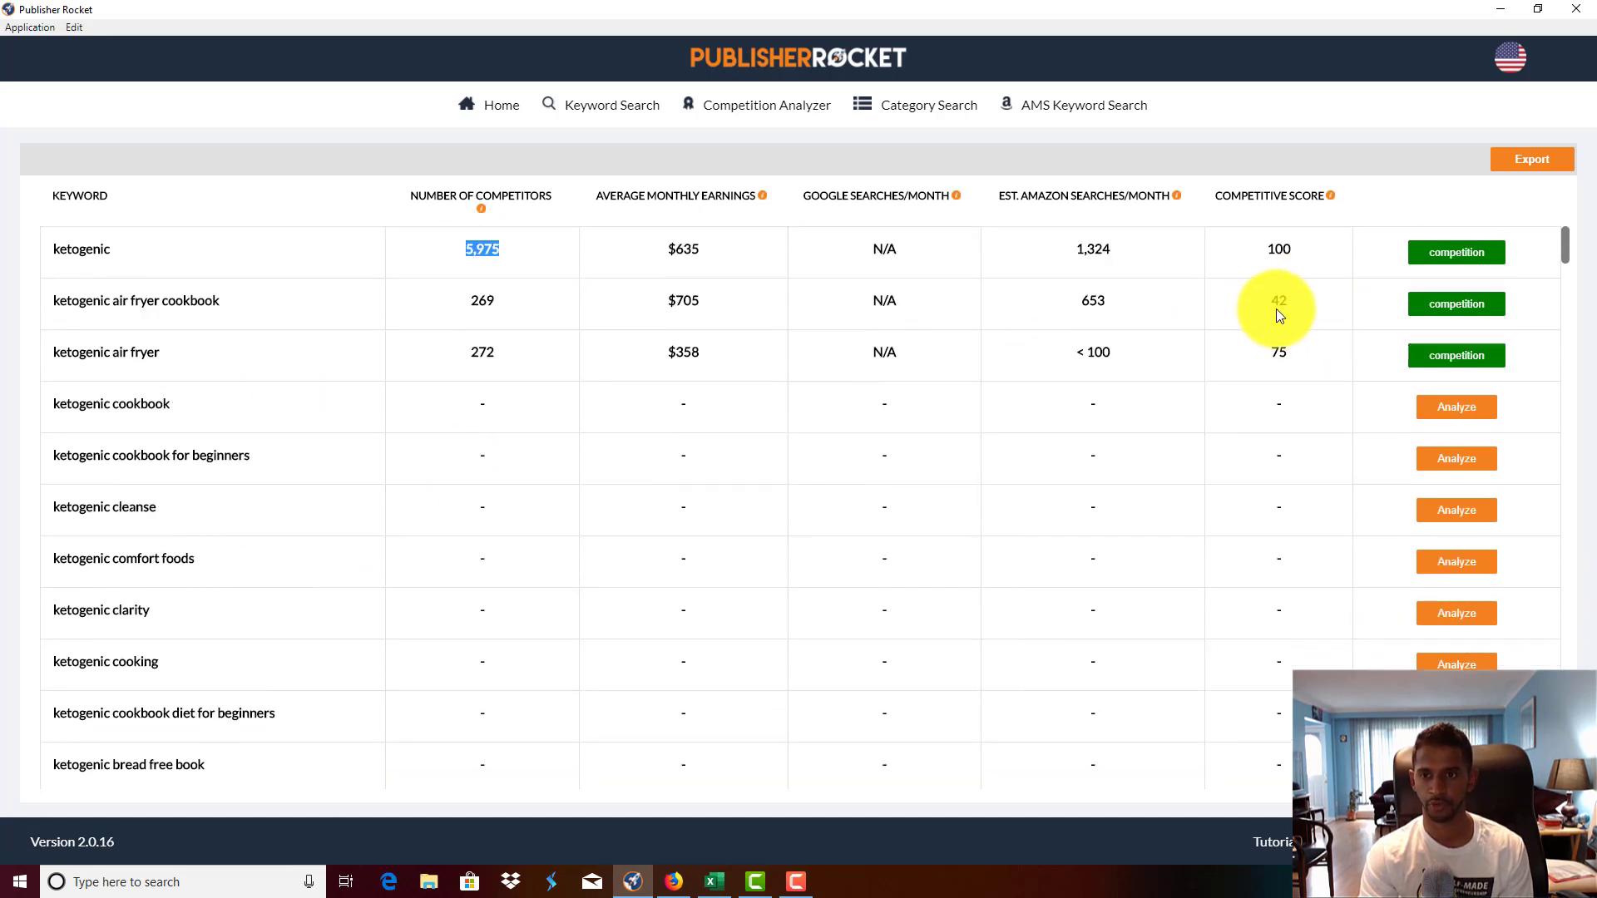
pyautogui.doubleClick(1277, 301)
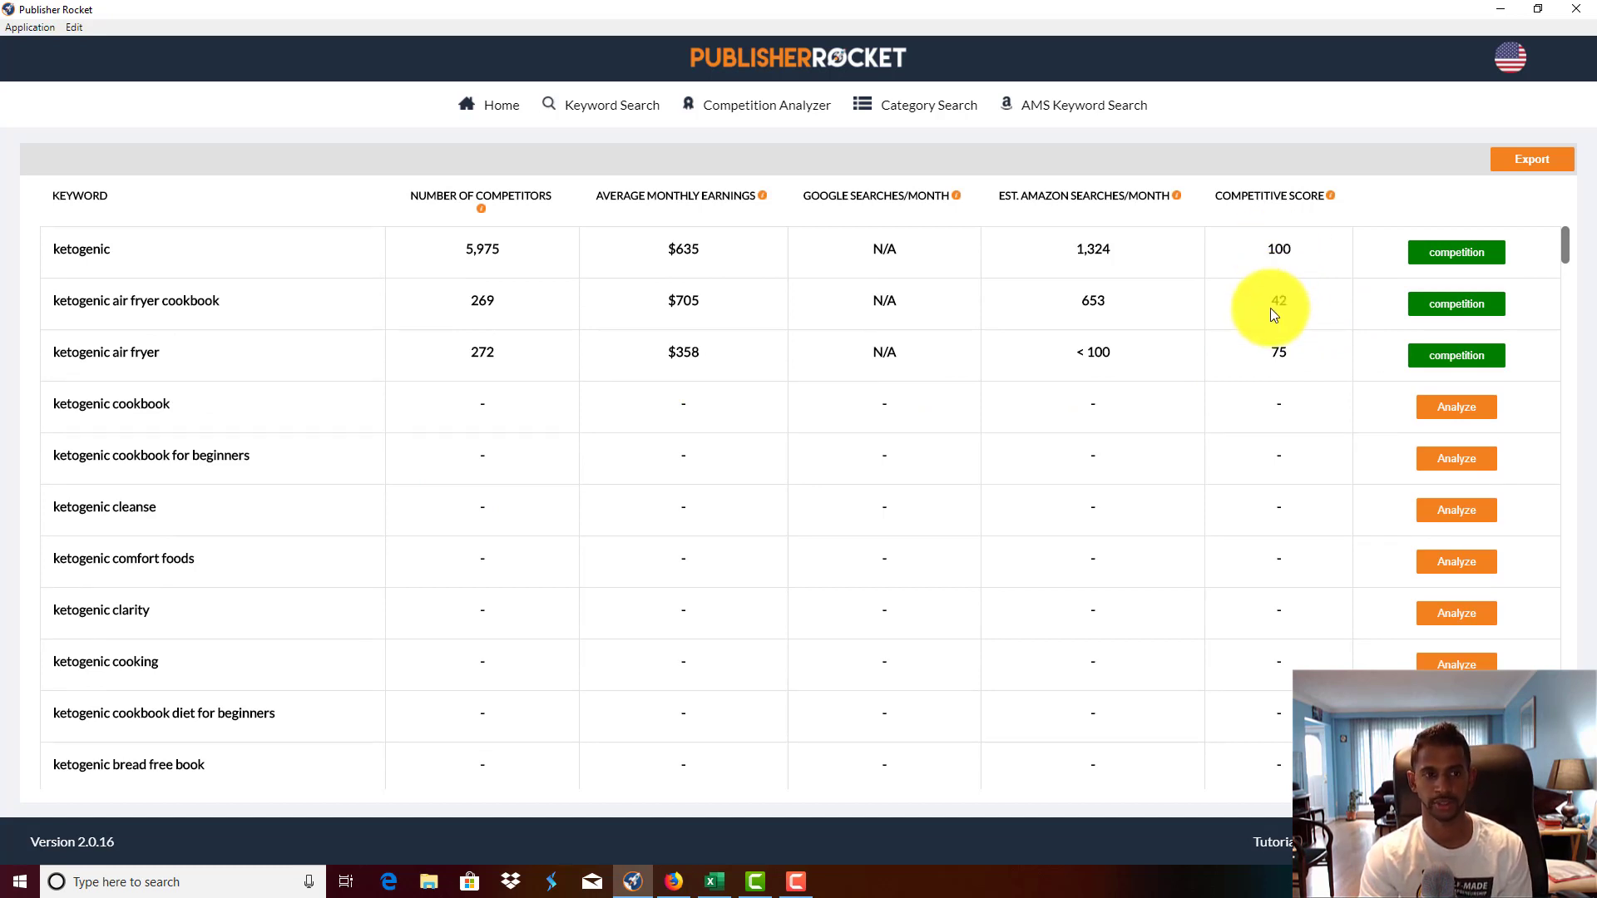
pyautogui.moveTo(52, 313); pyautogui.dragTo(315, 333)
pyautogui.click(1066, 313)
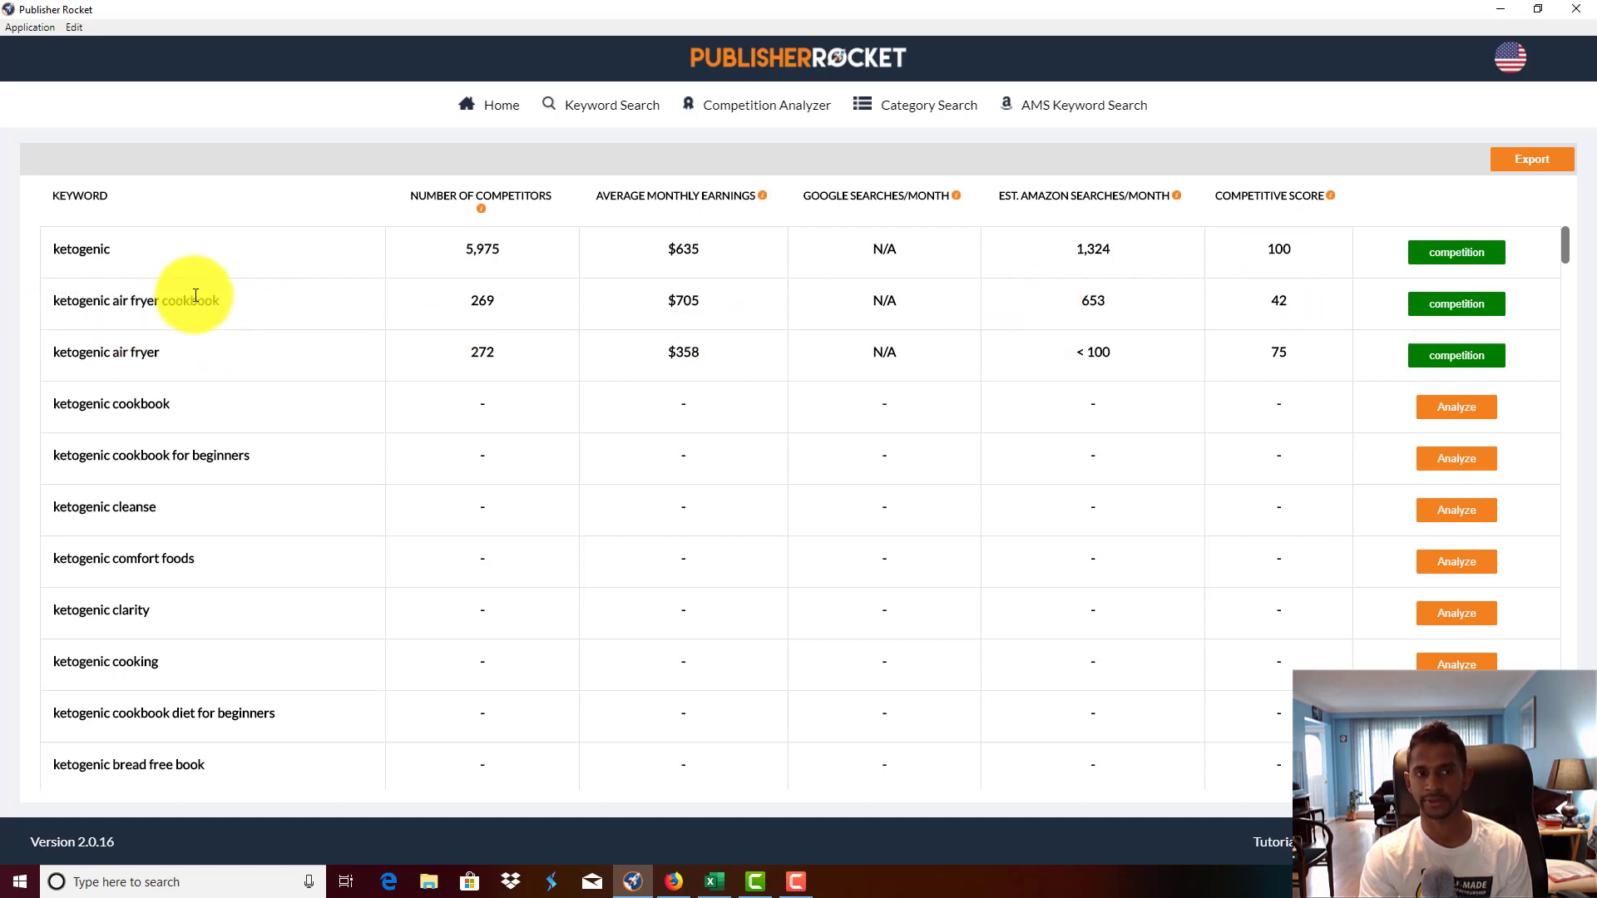
pyautogui.moveTo(110, 248); pyautogui.dragTo(42, 250)
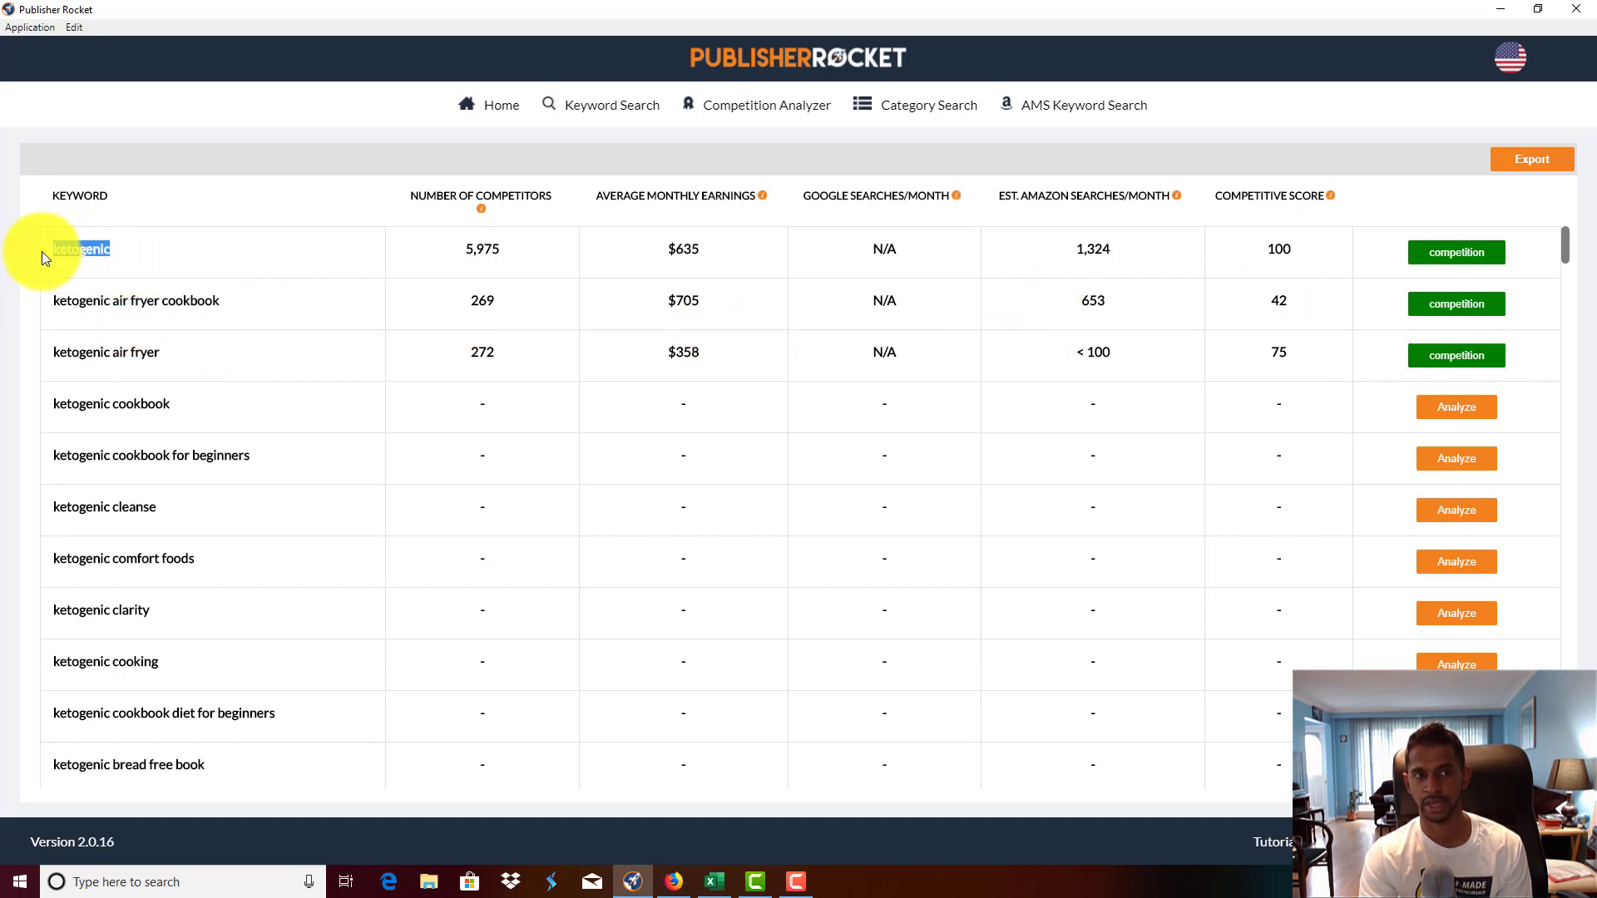
pyautogui.click(110, 252)
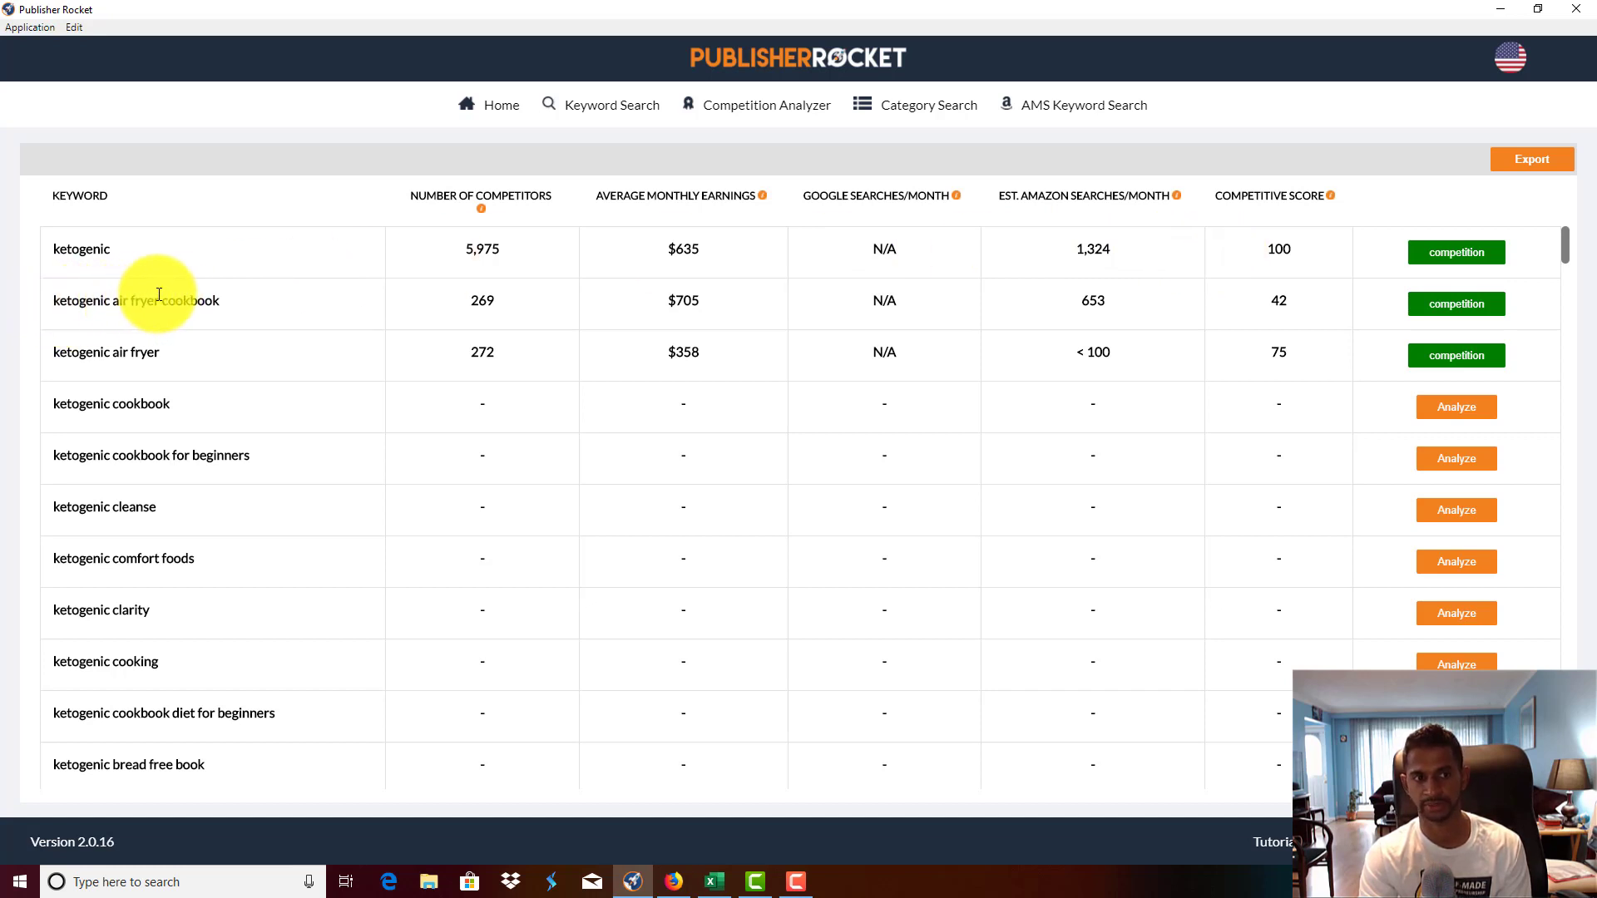
pyautogui.moveTo(242, 302); pyautogui.dragTo(48, 302)
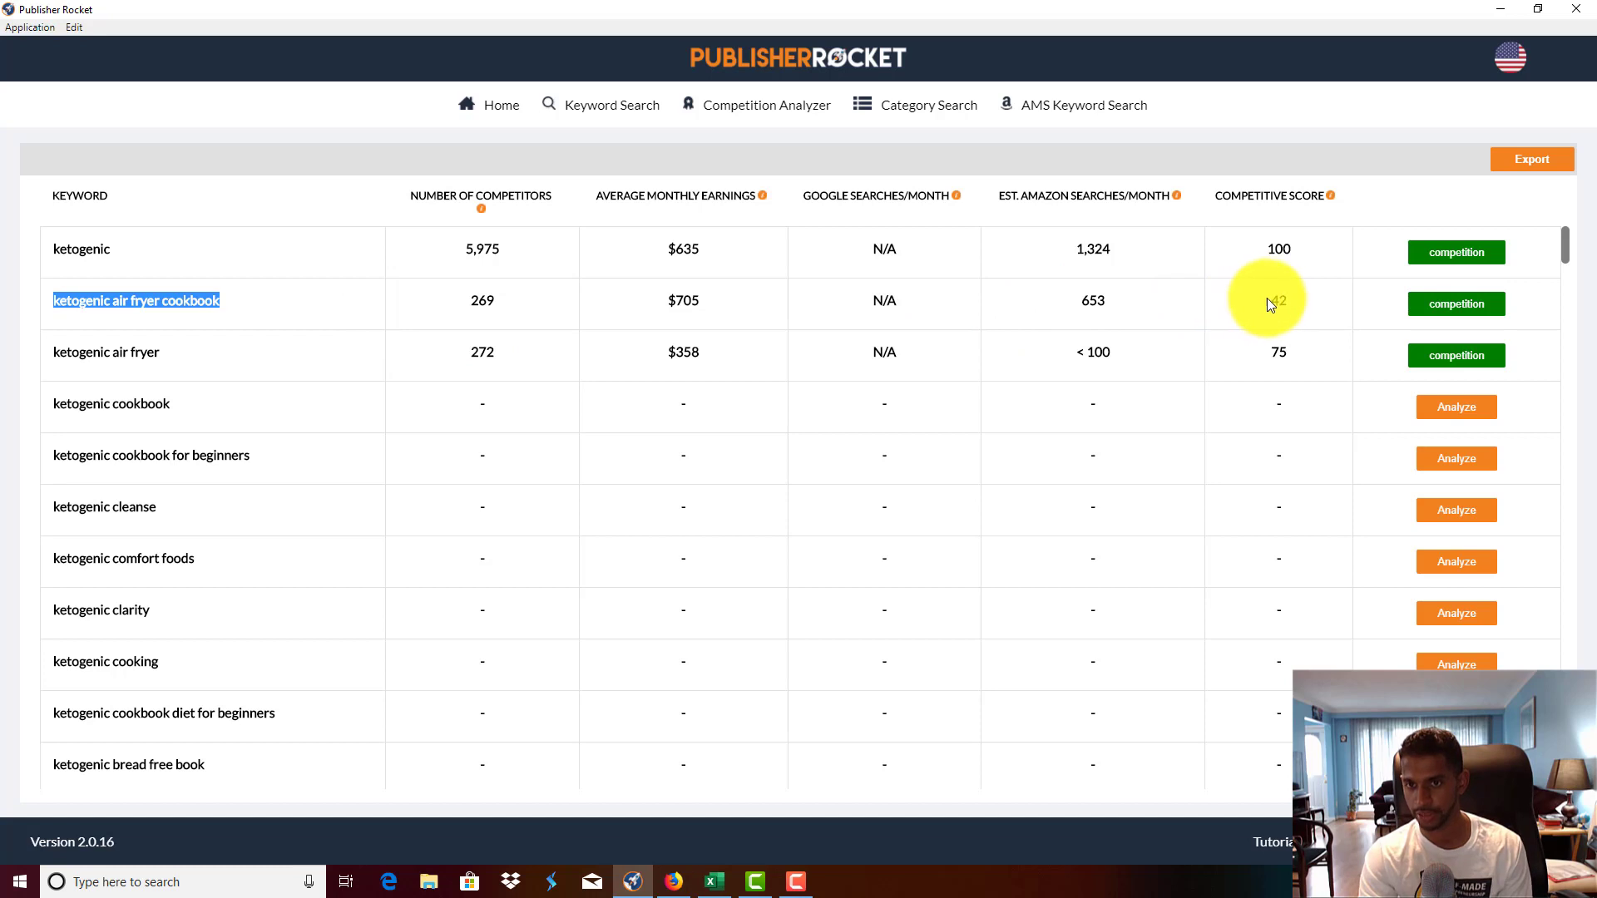
pyautogui.doubleClick(1290, 301)
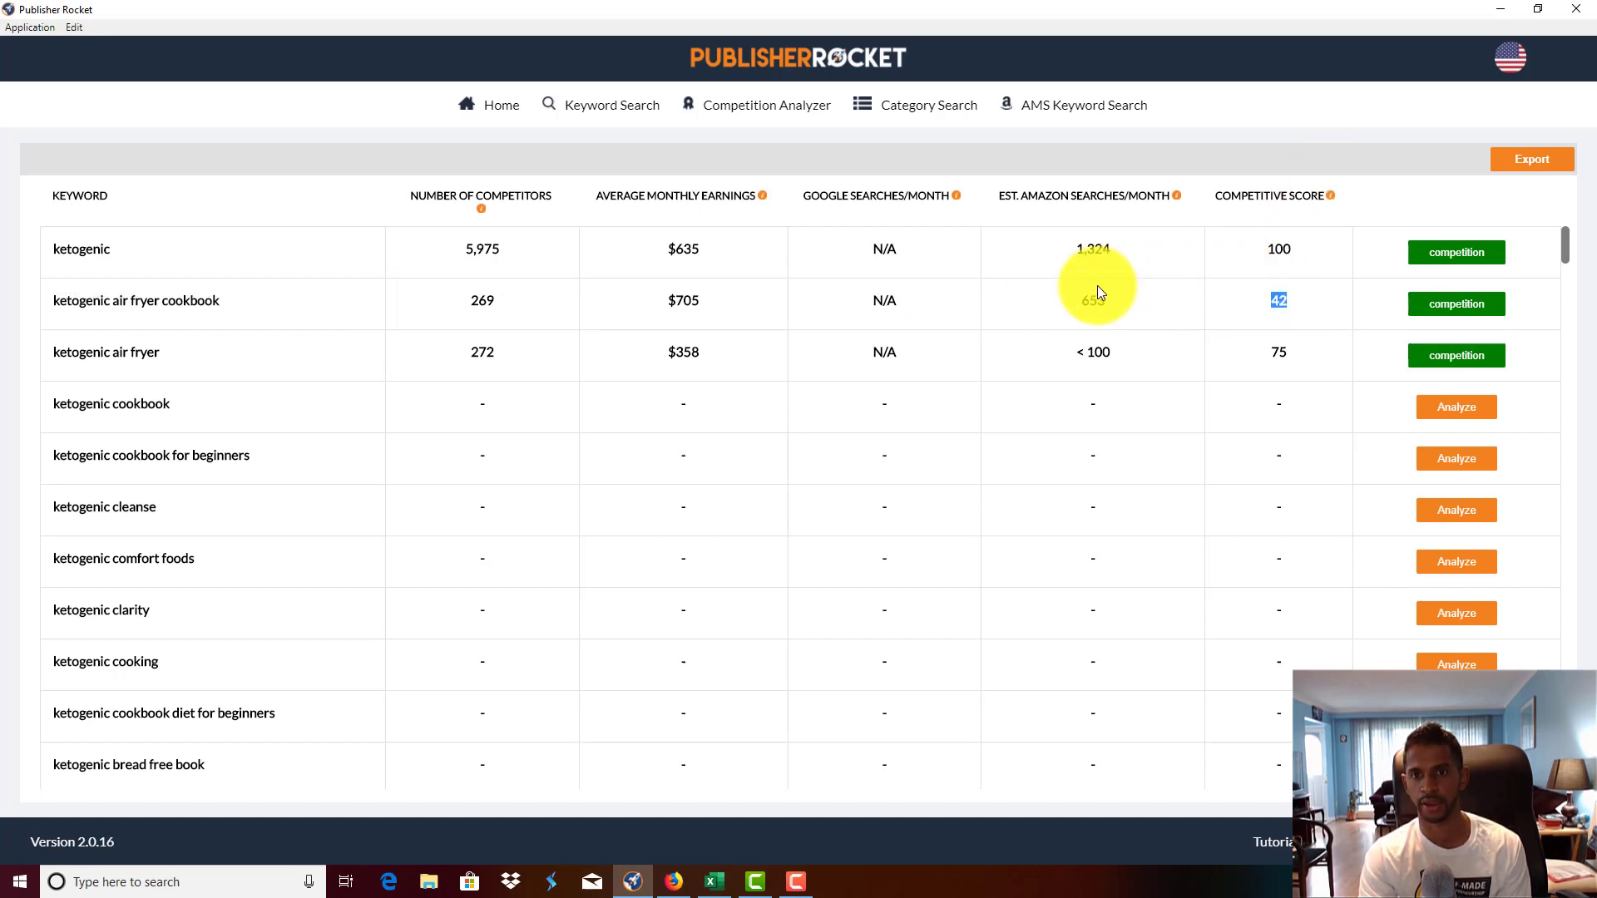
pyautogui.doubleClick(1085, 303)
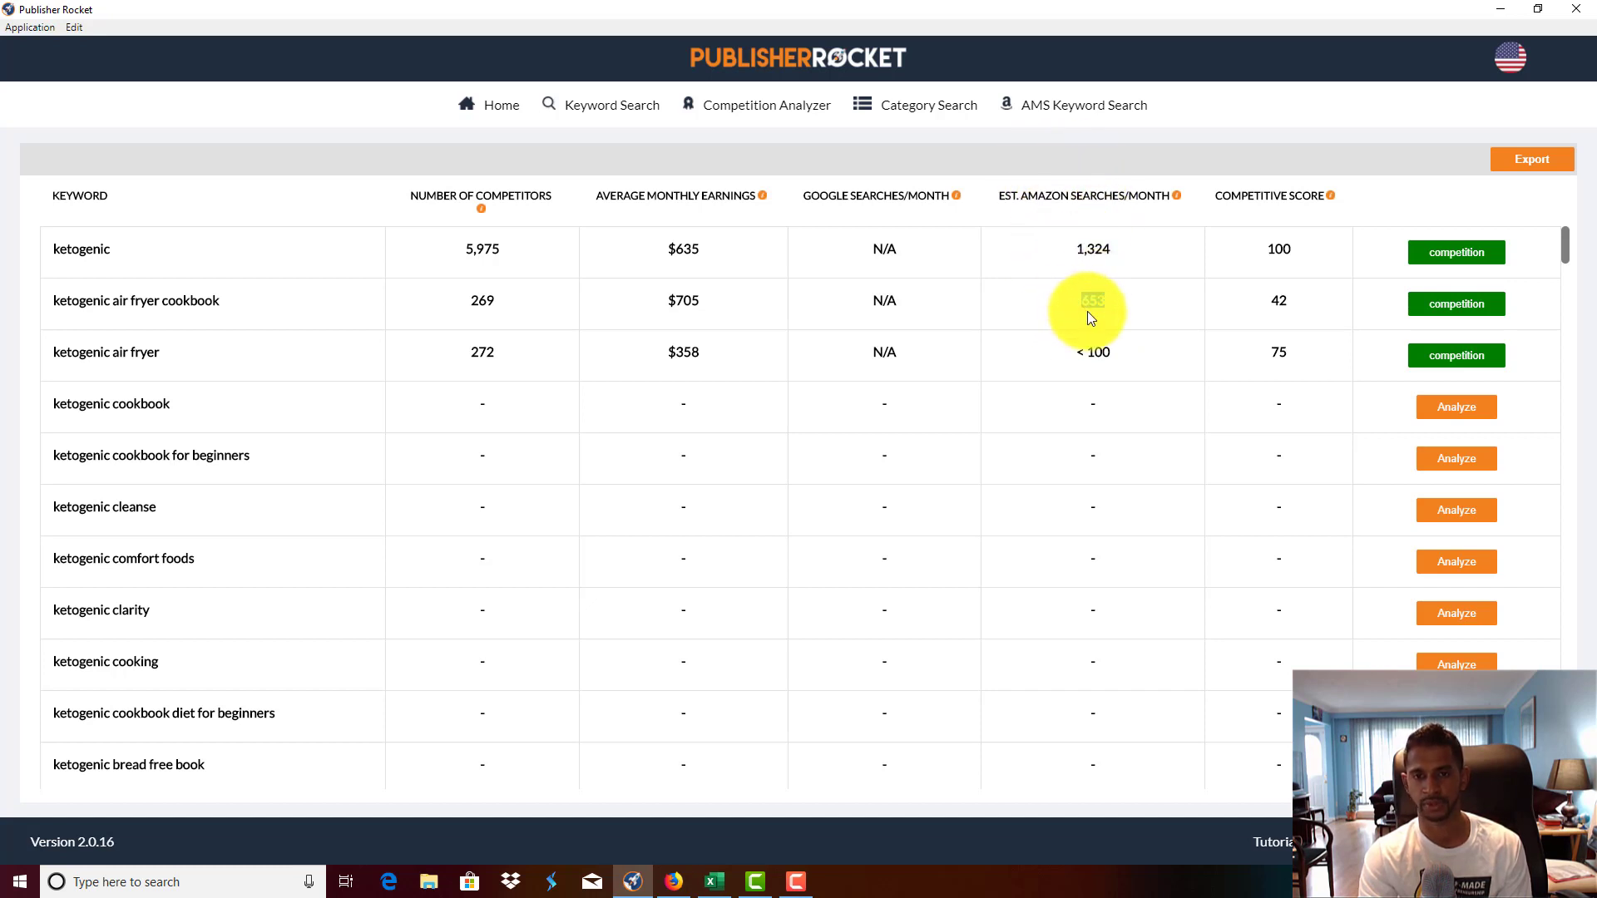
pyautogui.doubleClick(660, 307)
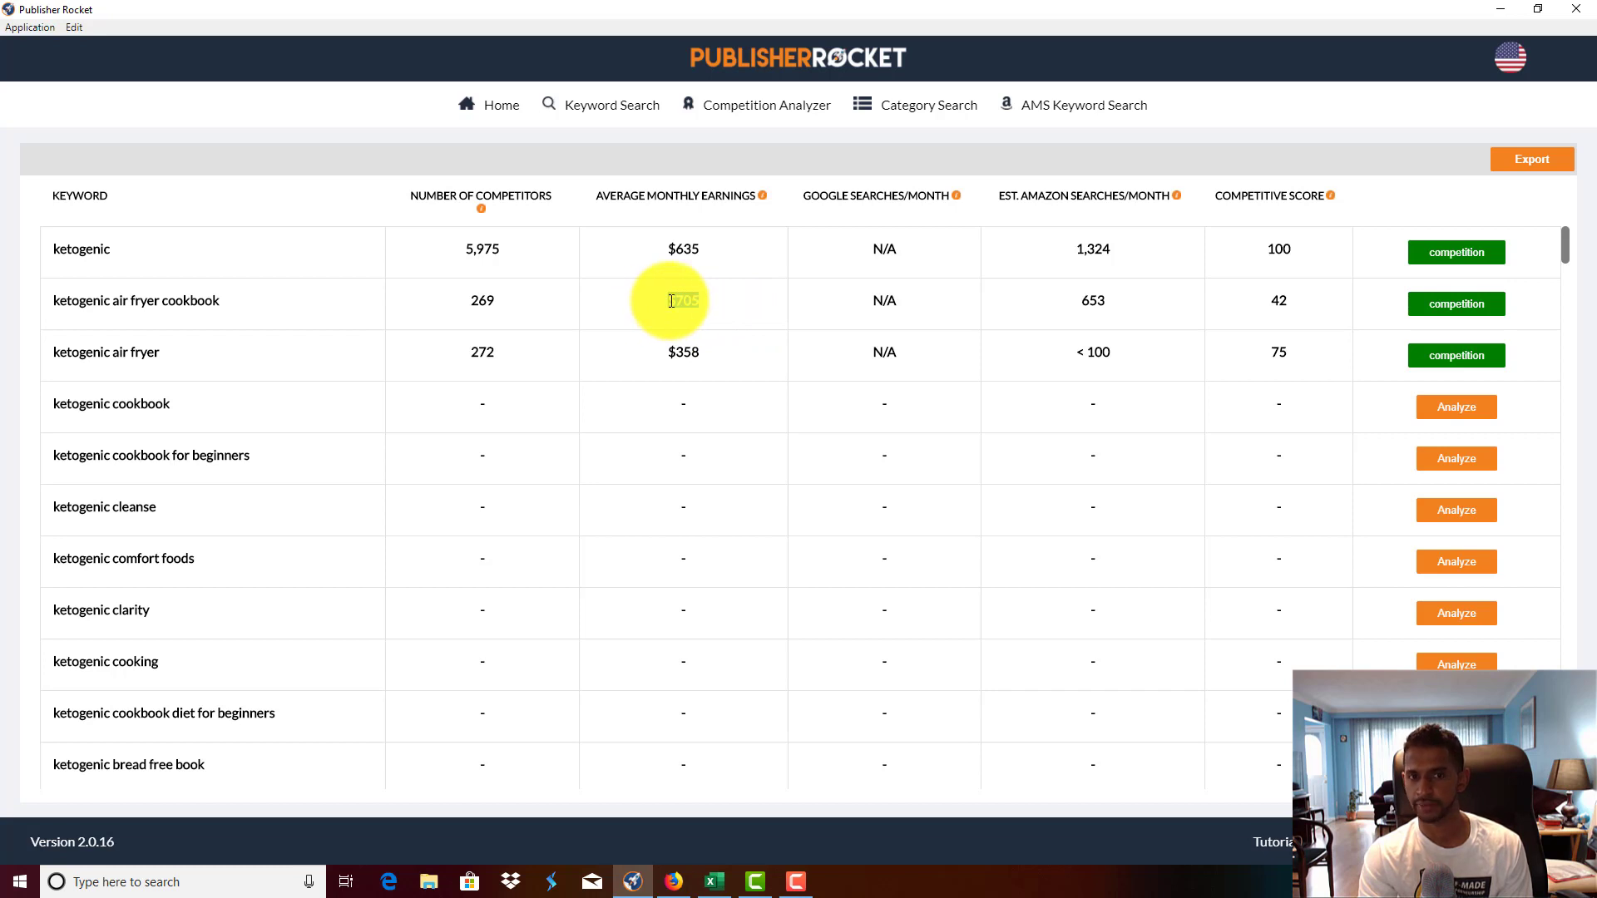
pyautogui.click(694, 296)
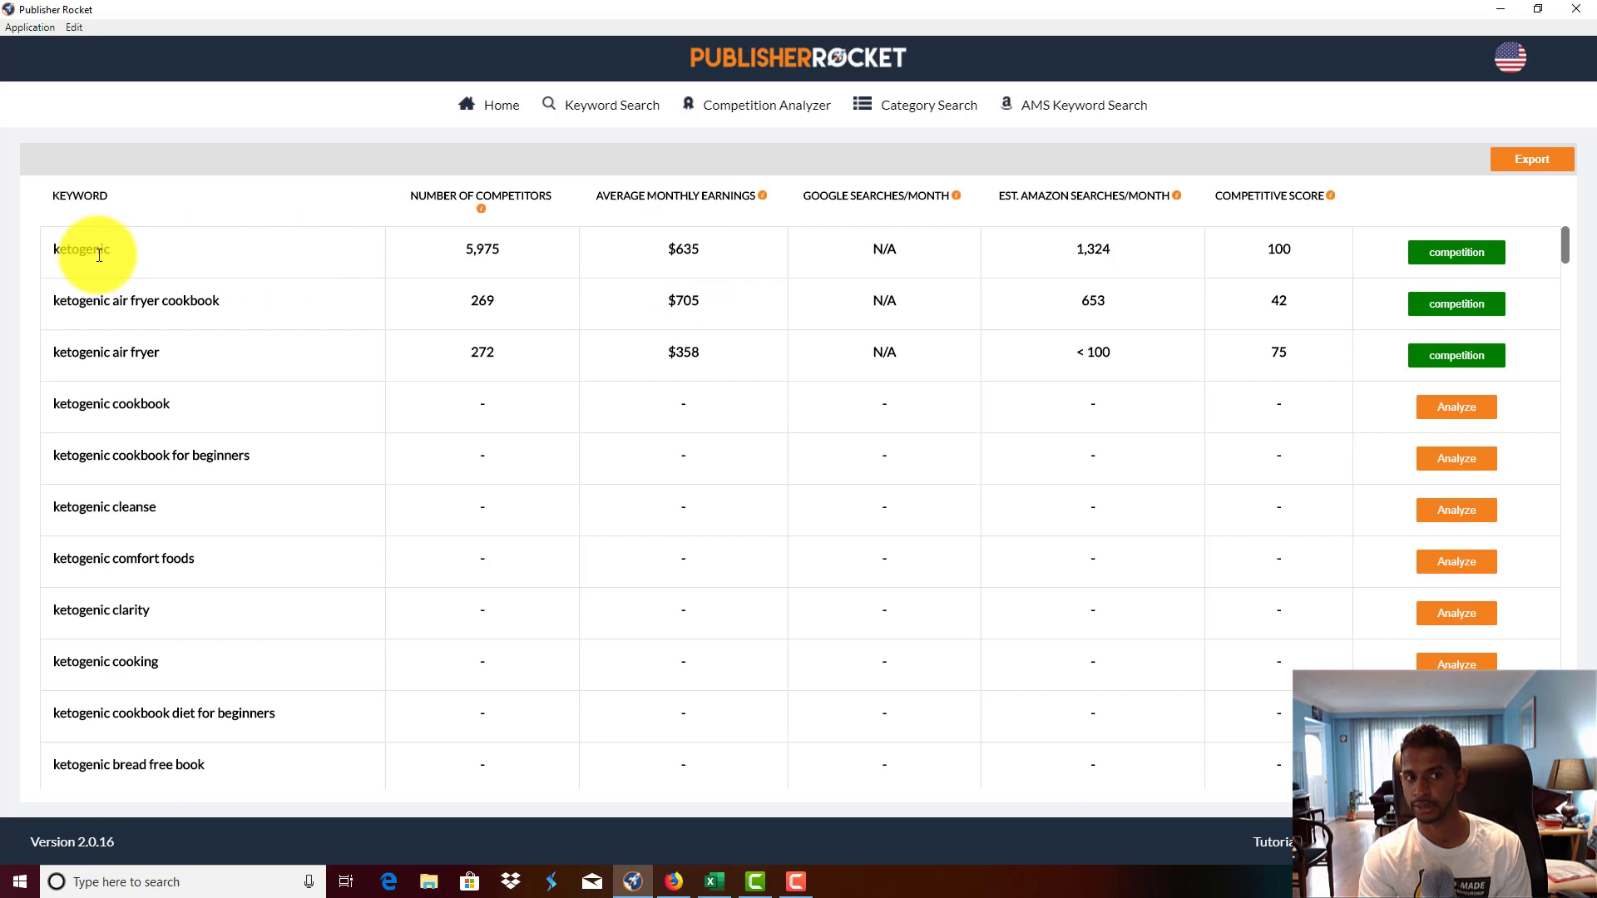
pyautogui.moveTo(700, 310); pyautogui.dragTo(672, 305)
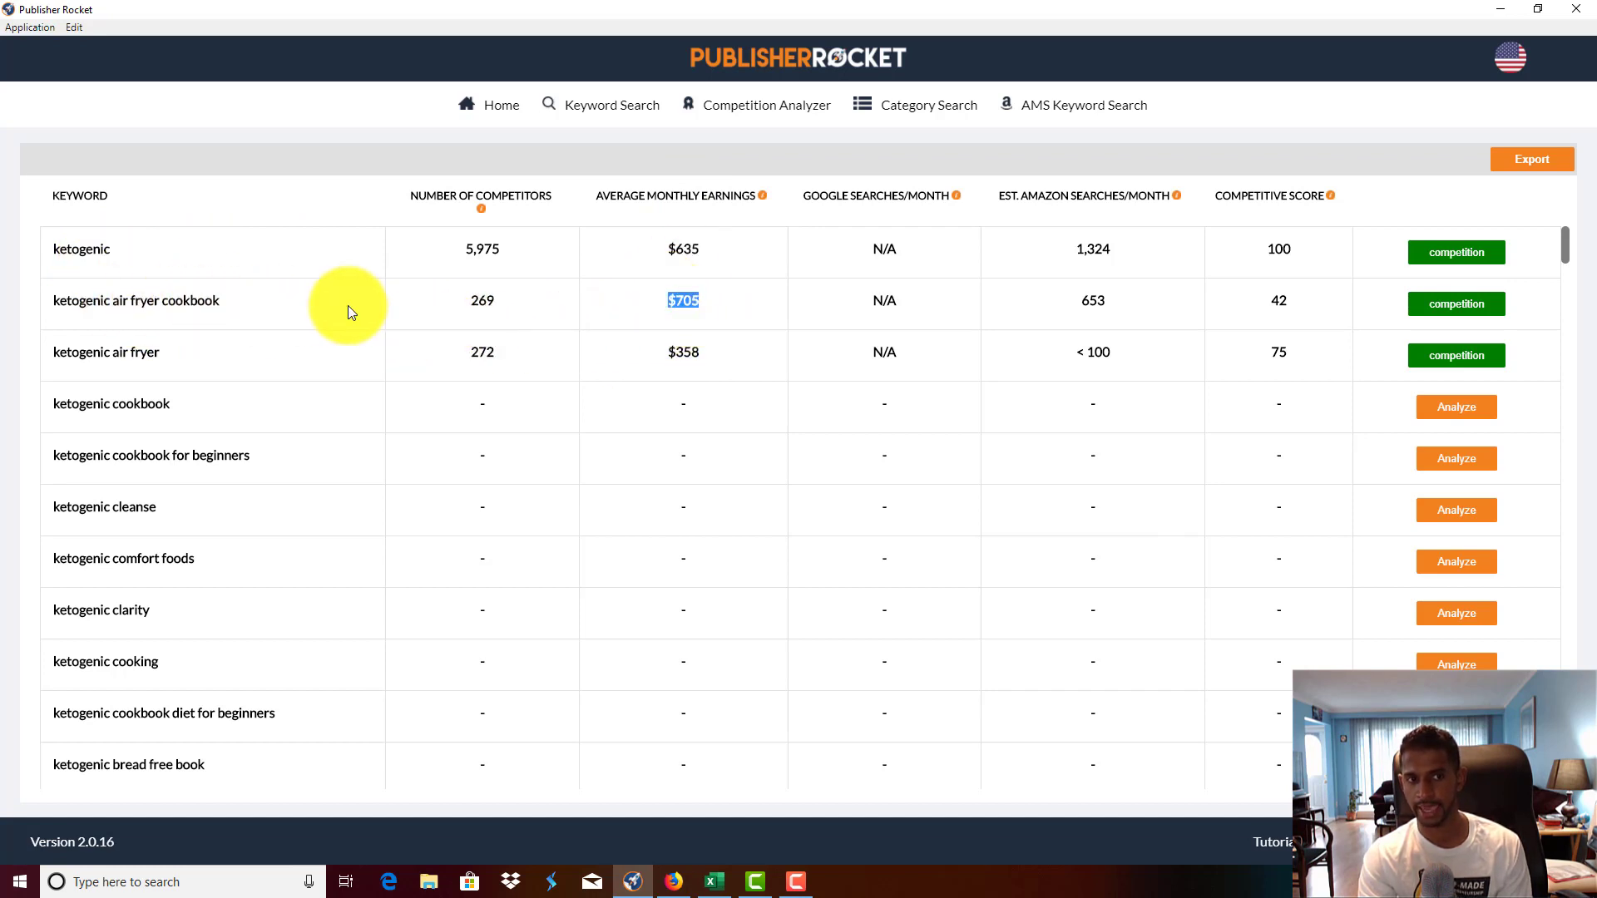
pyautogui.moveTo(517, 306); pyautogui.dragTo(701, 307)
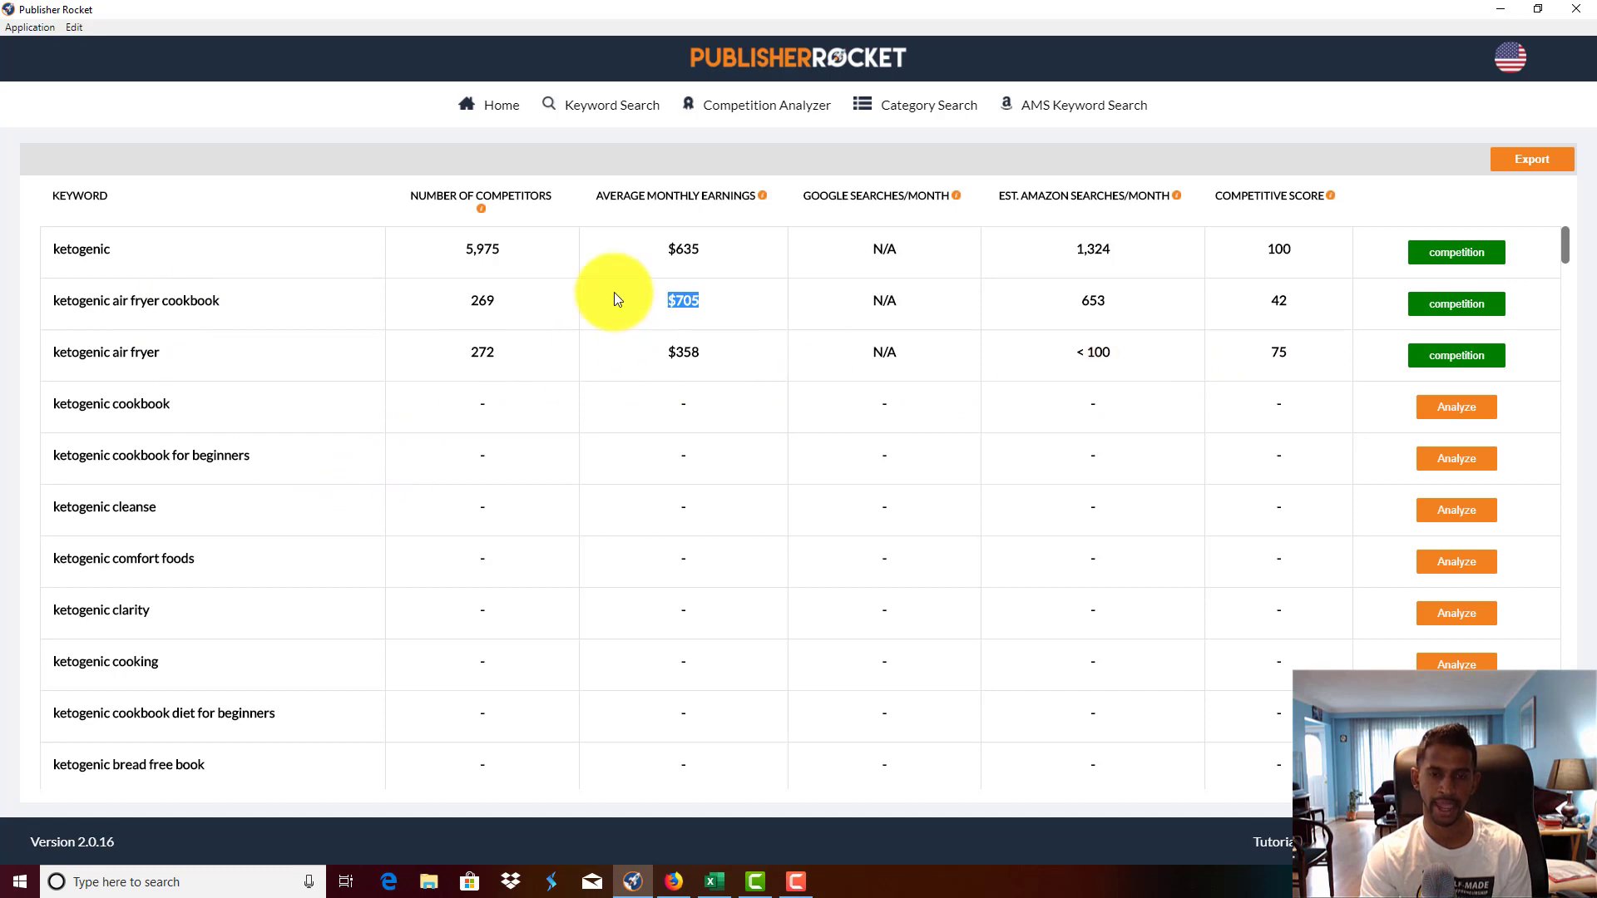
pyautogui.scroll(-2, 1426, 278)
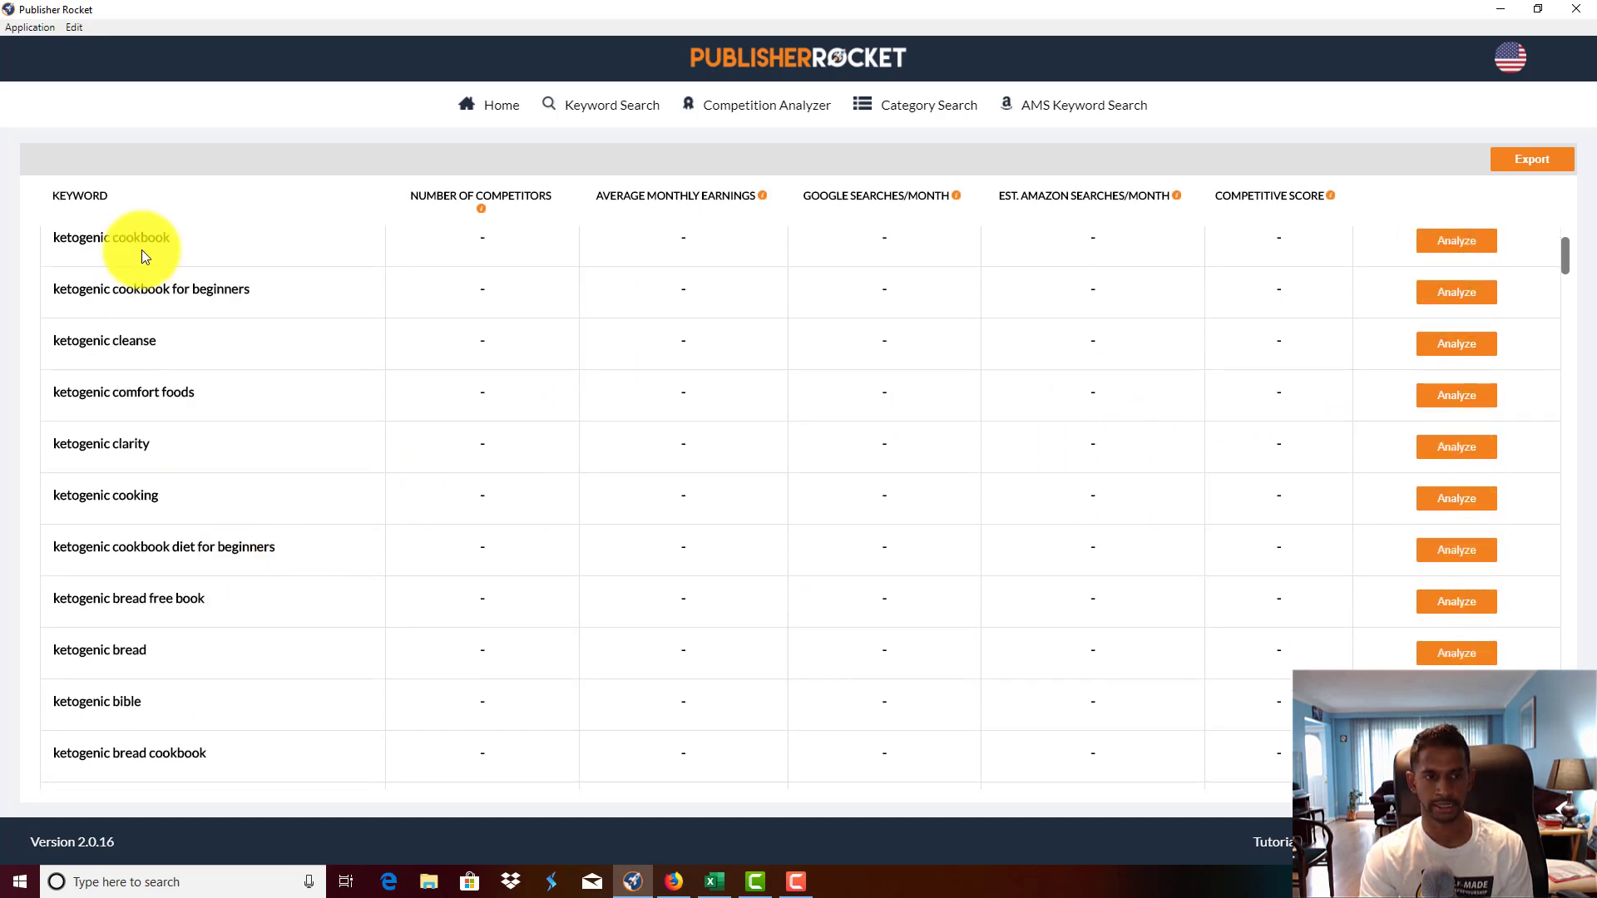
pyautogui.scroll(-2, 141, 250)
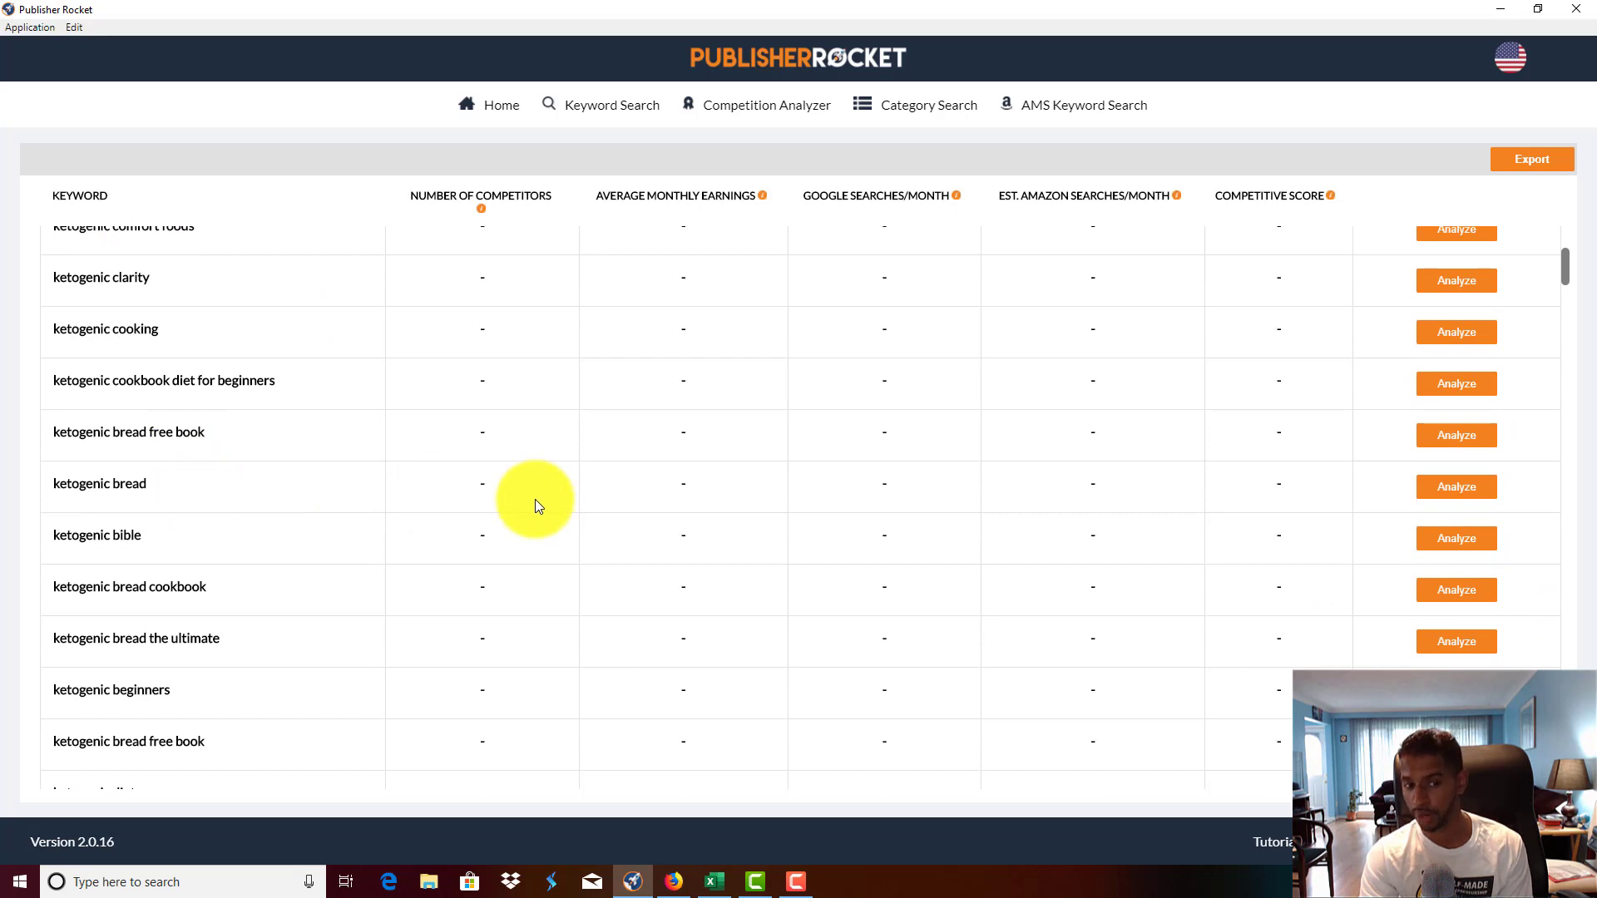
pyautogui.scroll(-3, 235, 642)
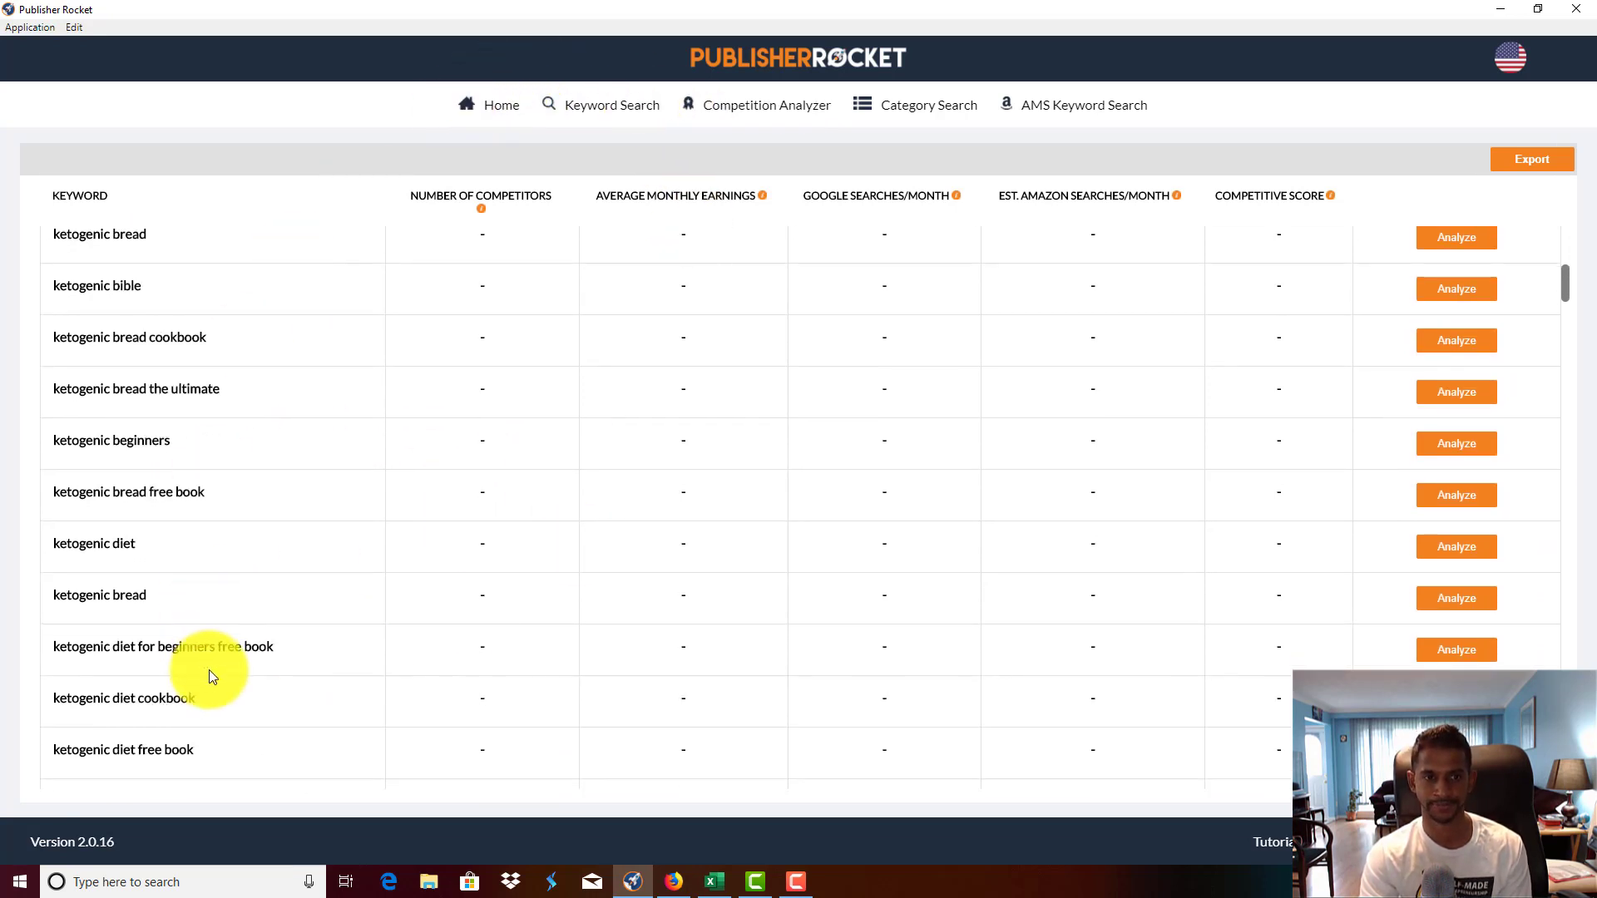
pyautogui.scroll(6, 293, 676)
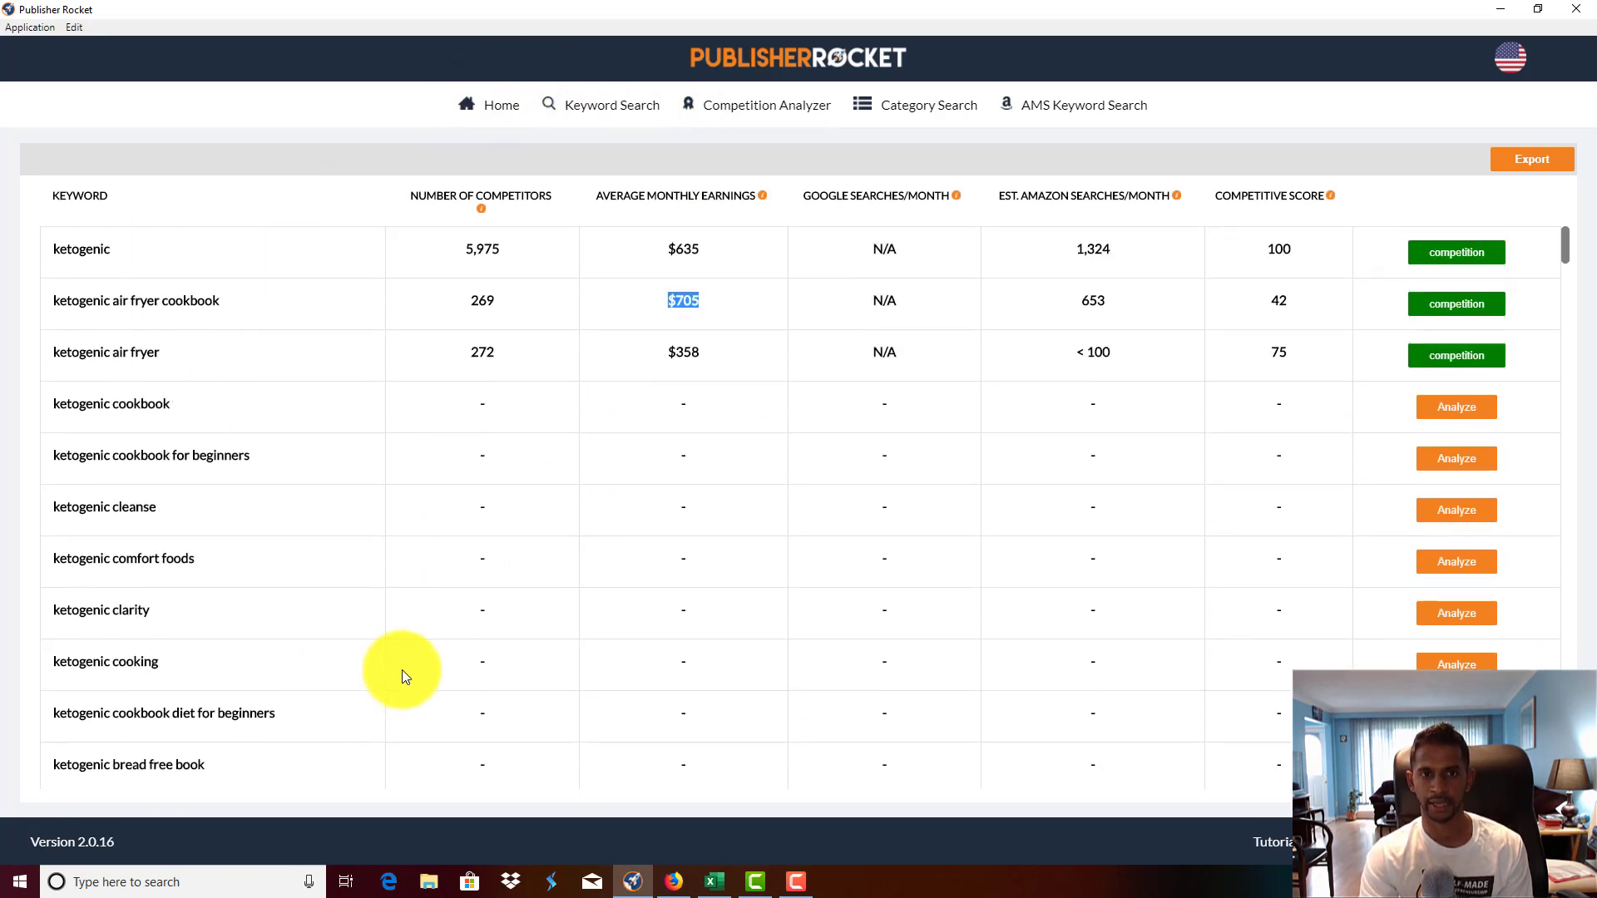
# Return to Home, showing Keyword Search, Competition Analyzer, Category Search and AMS Keyword Search.
pyautogui.click(468, 109)
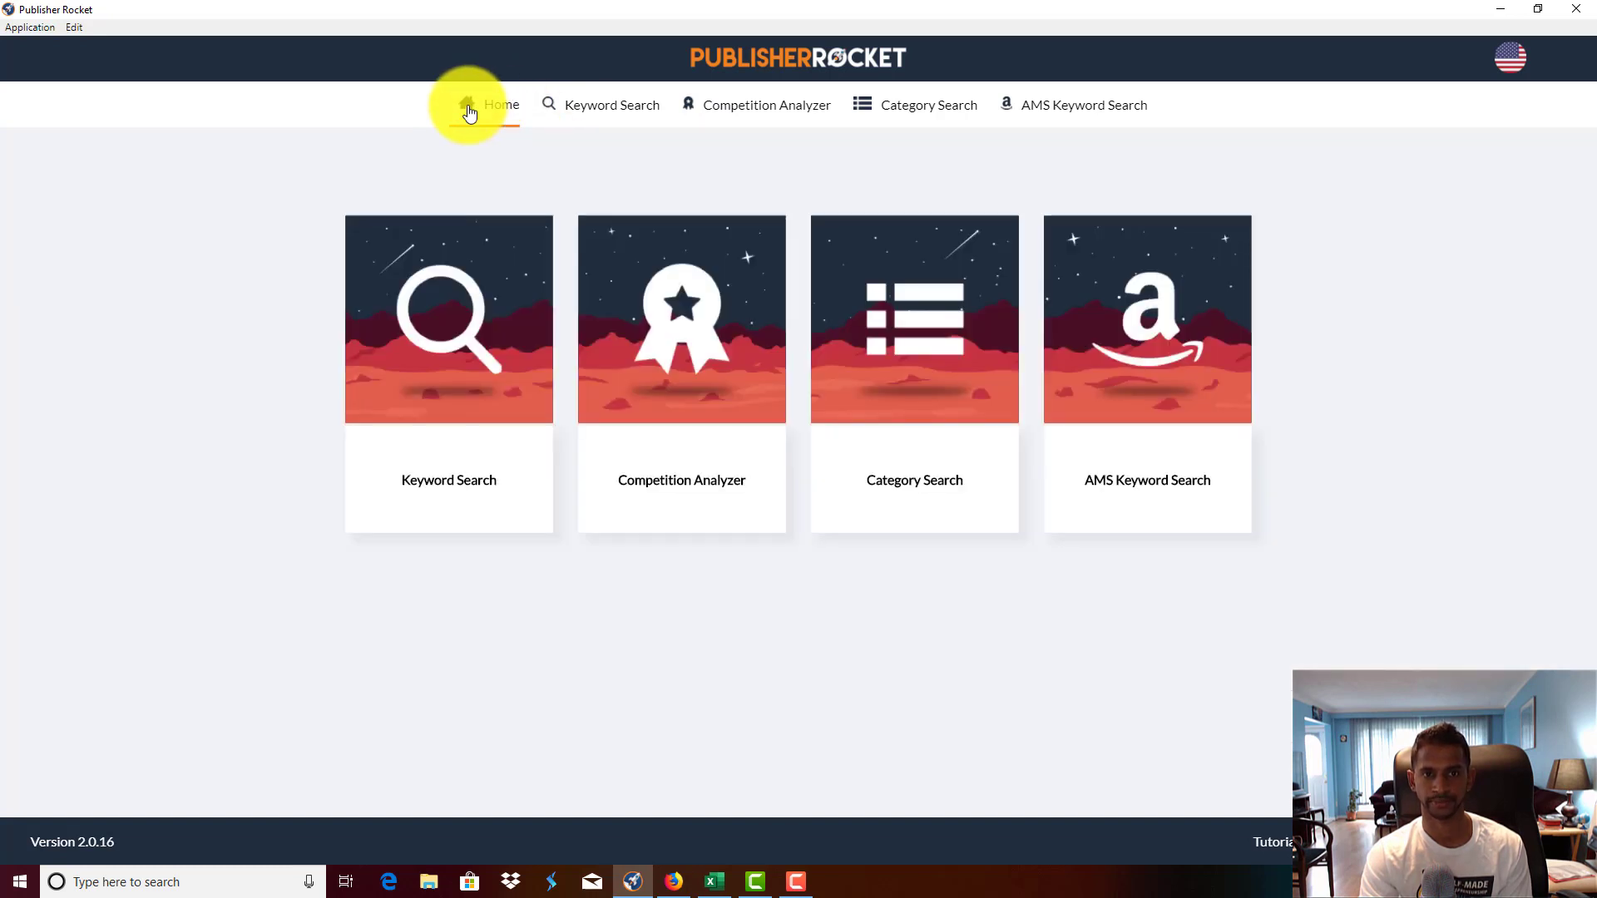